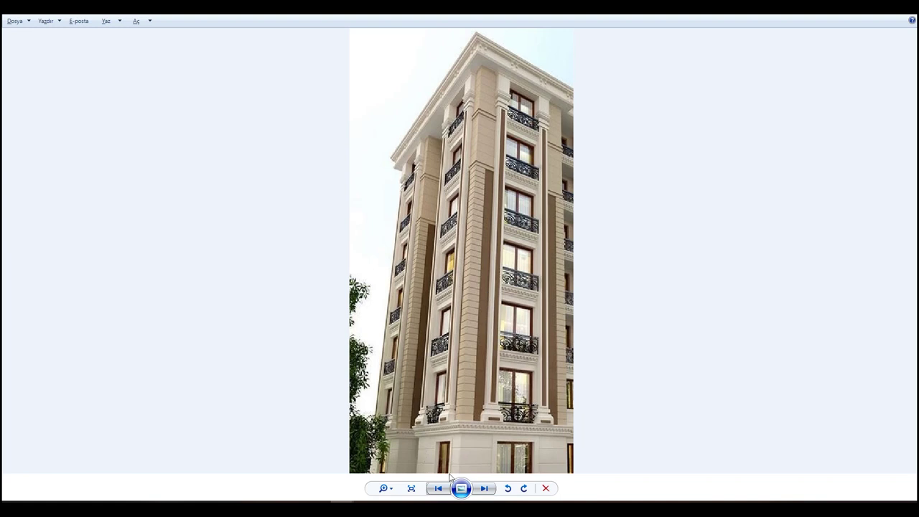
- Bring up the grooved siding panel render and zoom in to study it up close
left_click(484, 489)
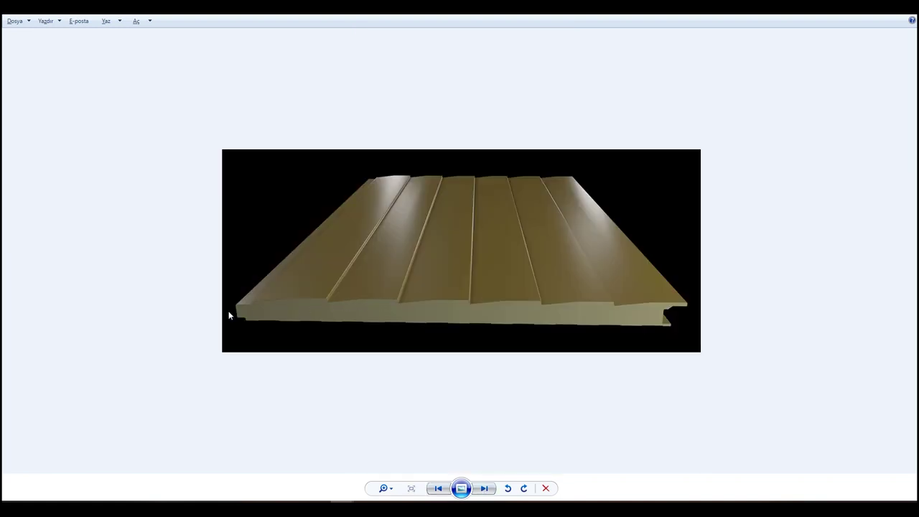
scroll(260, 329, "up", 2)
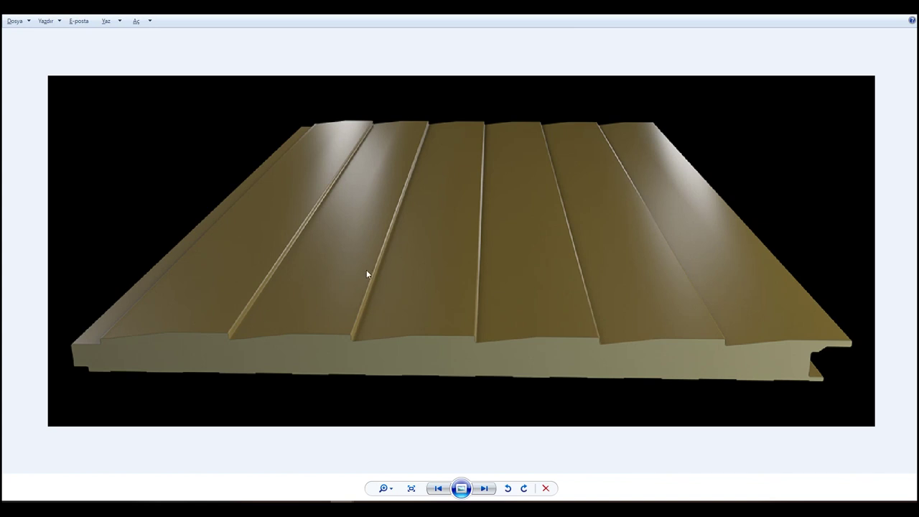
scroll(315, 350, "up", 1)
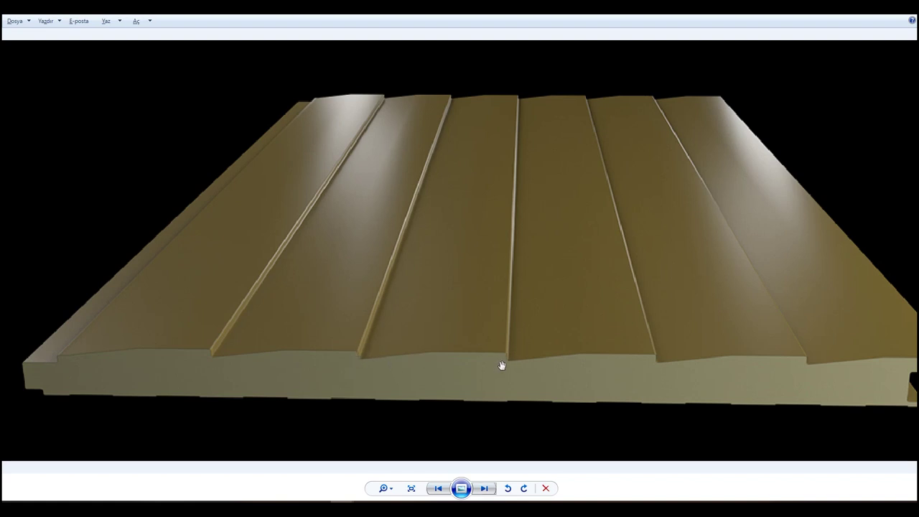
scroll(503, 363, "up", 1)
scroll(500, 360, "up", 1)
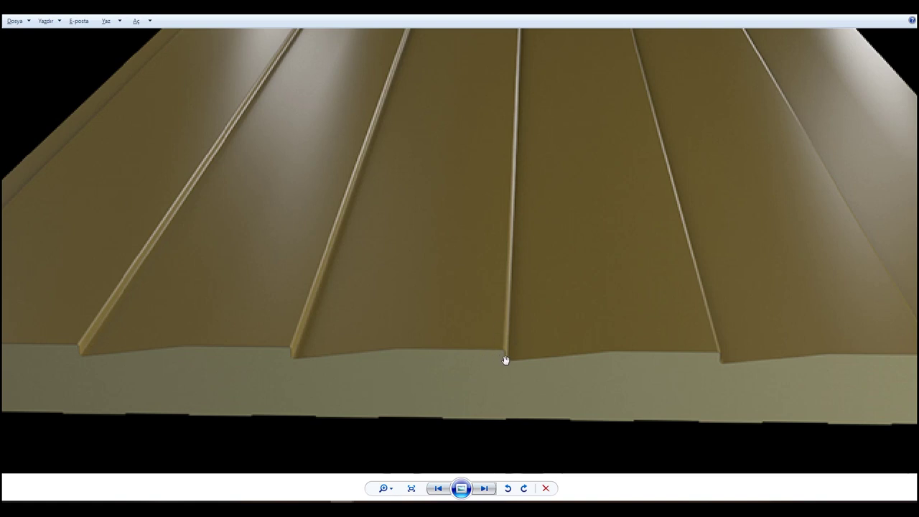
scroll(507, 359, "up", 1)
scroll(481, 343, "up", 2)
scroll(466, 339, "up", 1)
- Zoom back out and advance to the brown-sided house photo
scroll(478, 350, "down", 2)
scroll(479, 353, "down", 2)
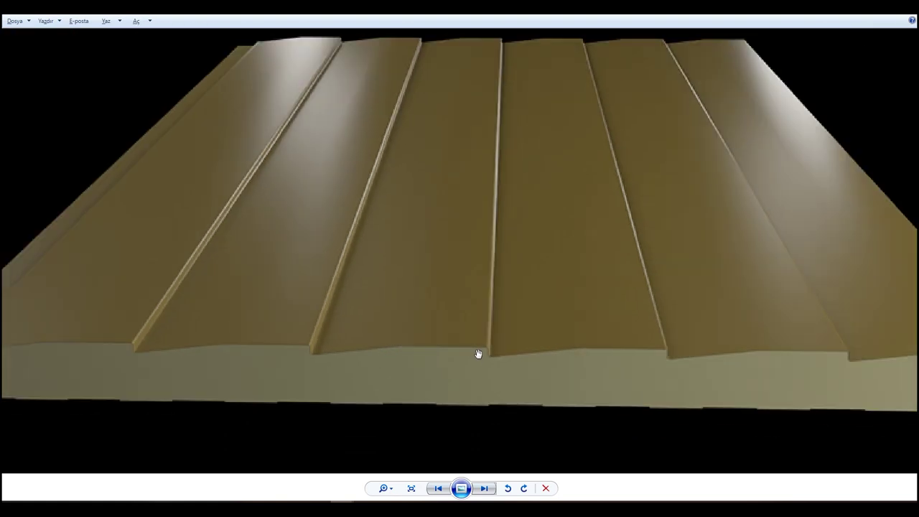
scroll(477, 354, "down", 2)
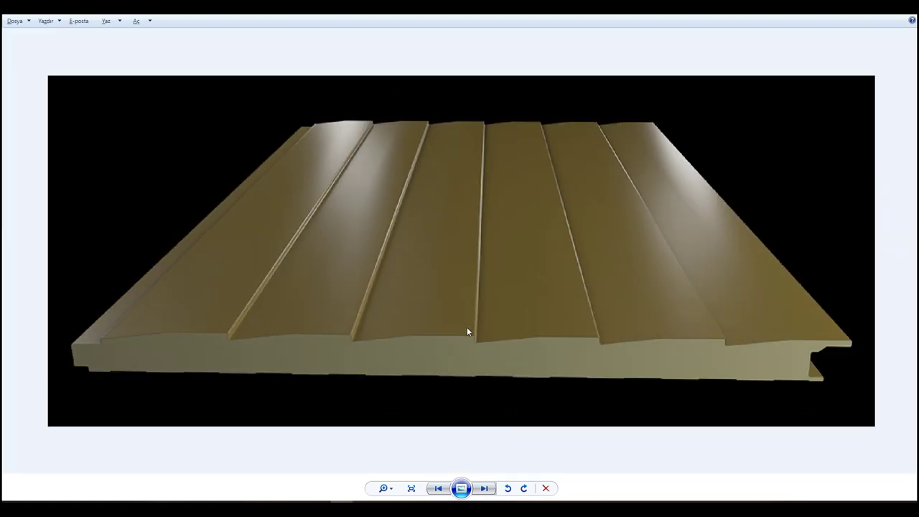
left_click(484, 488)
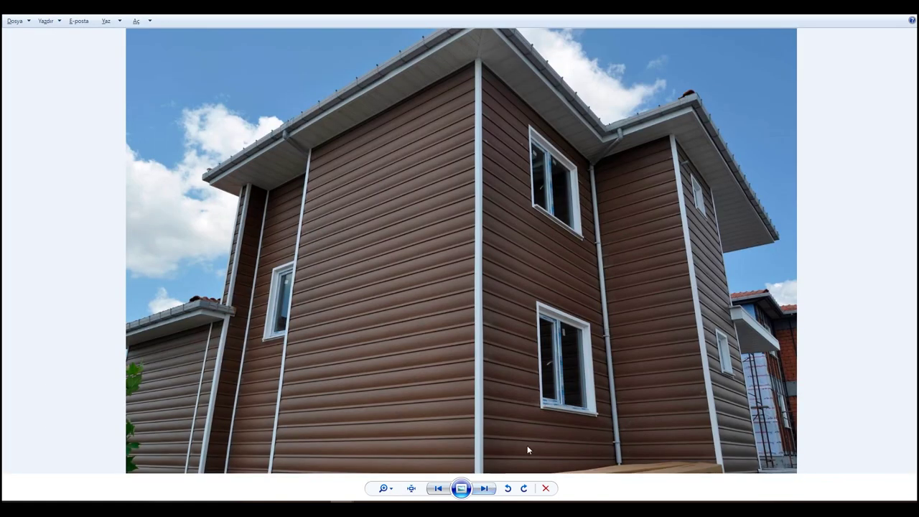
- Zoom and pan the brown house photo to inspect the siding boards close up
scroll(503, 431, "up", 1)
left_click_drag(448, 272, 428, 264)
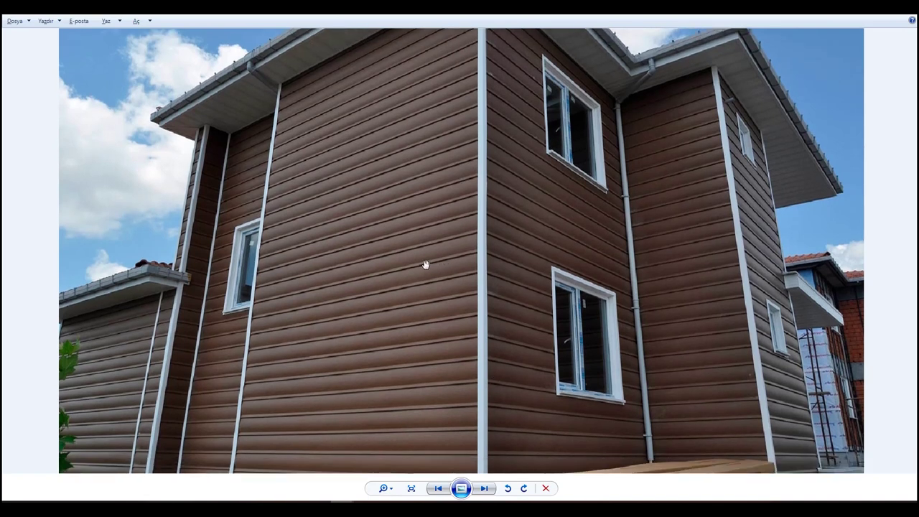
scroll(450, 405, "up", 2)
left_click_drag(386, 392, 433, 277)
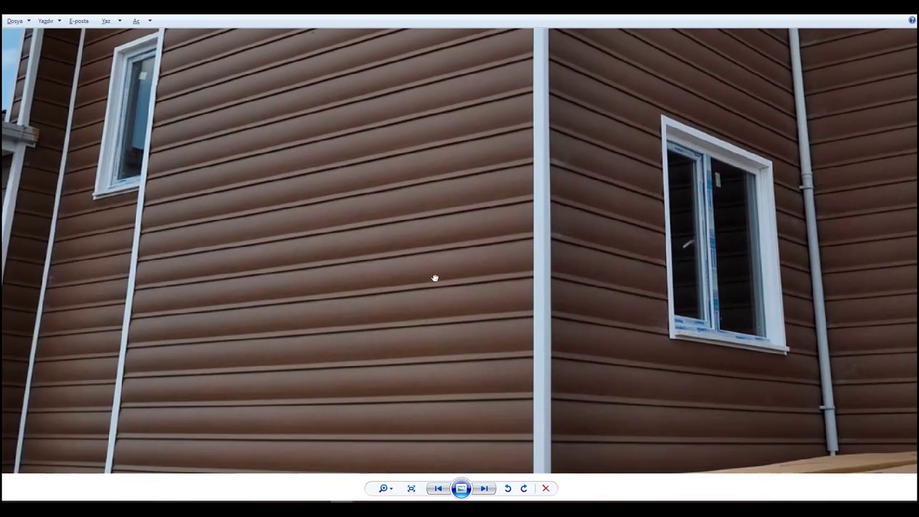
scroll(362, 377, "up", 1)
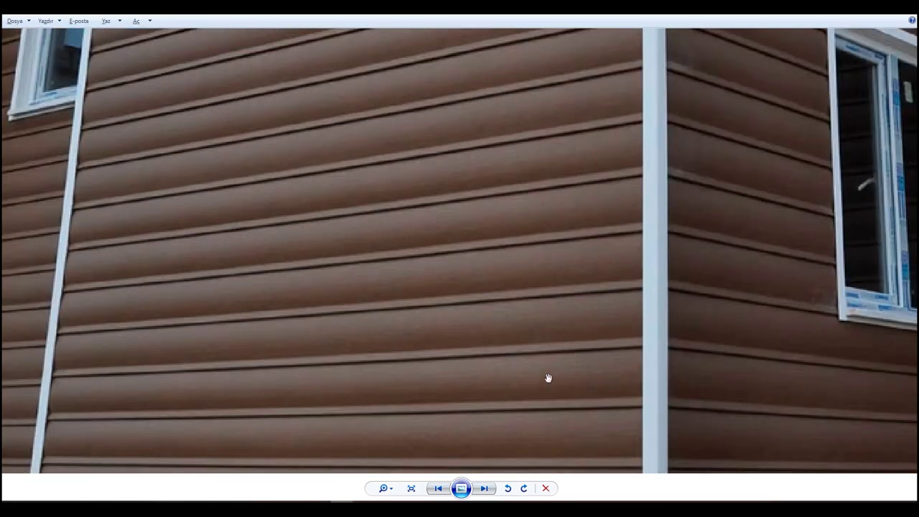
scroll(548, 378, "up", 1)
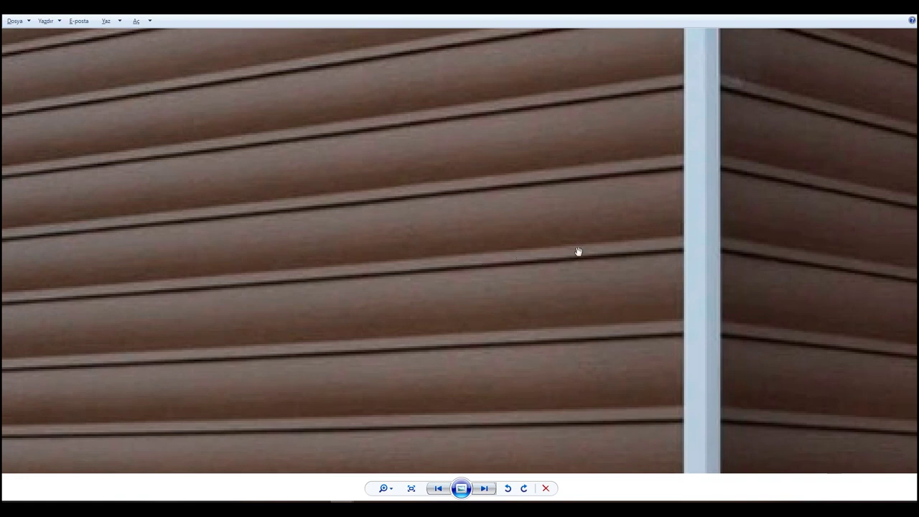
scroll(528, 250, "down", 5)
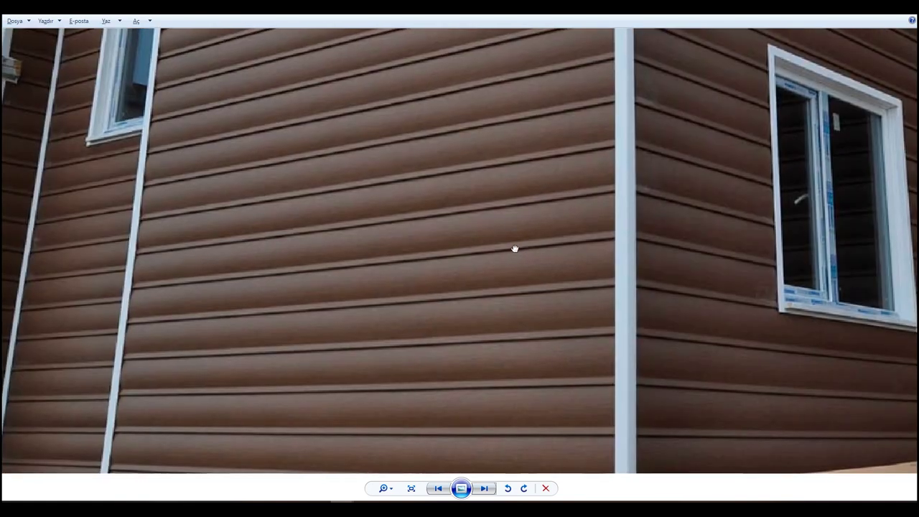
scroll(515, 249, "up", 2)
scroll(512, 317, "down", 1)
scroll(507, 308, "down", 1)
scroll(499, 154, "down", 2)
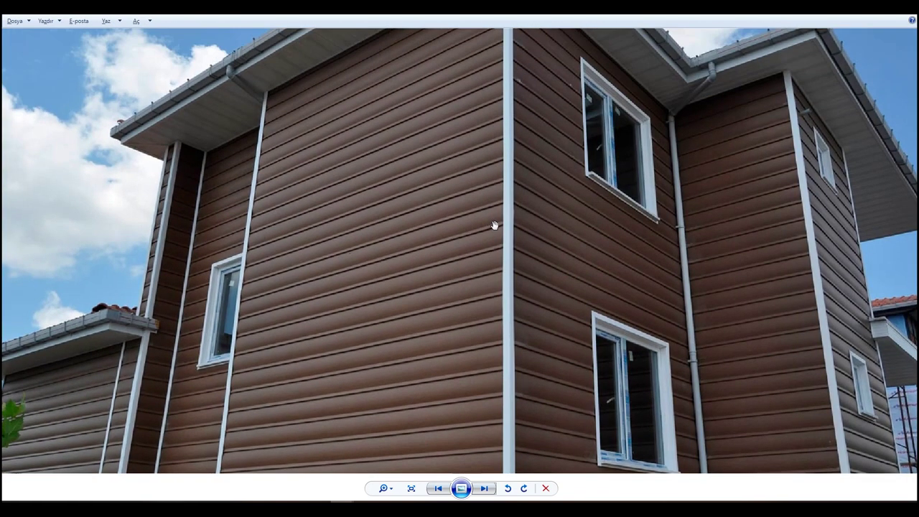
scroll(495, 225, "down", 1)
- Advance past the white-and-brown building photo to the green vertical siding photo
key("Right")
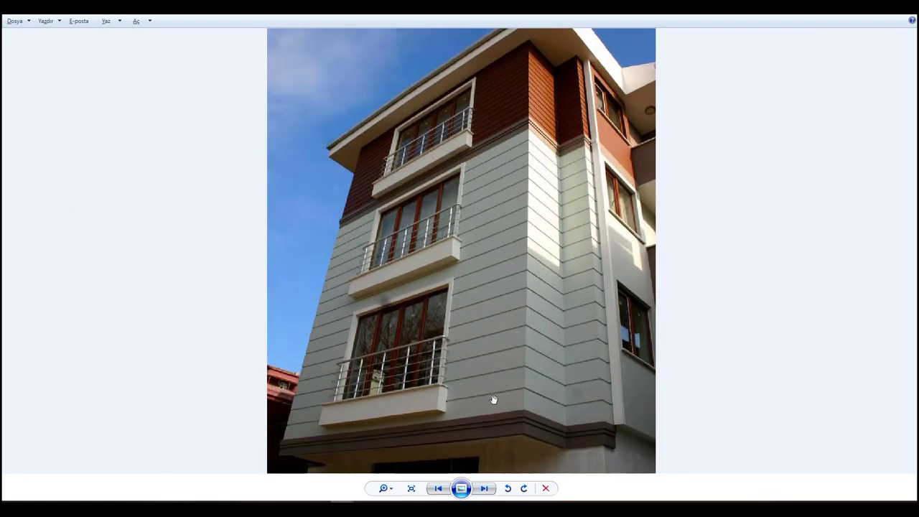
scroll(494, 400, "up", 1)
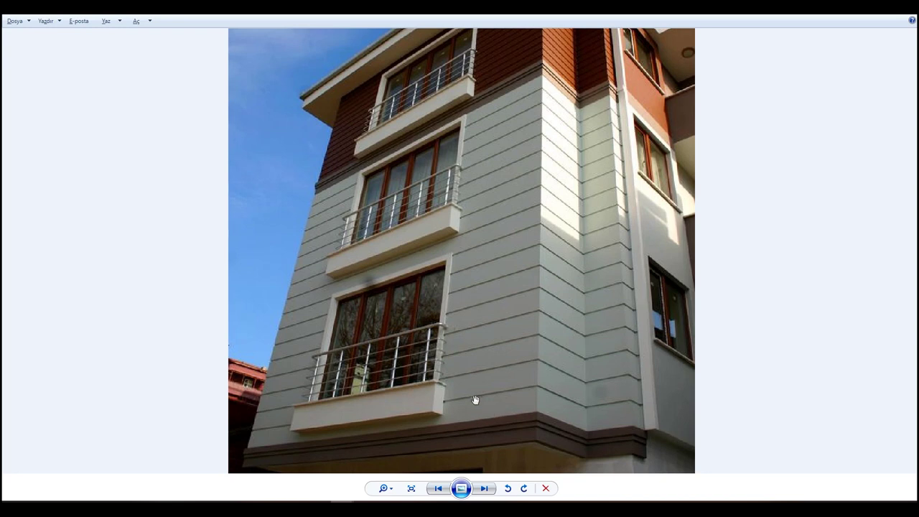
key("Right")
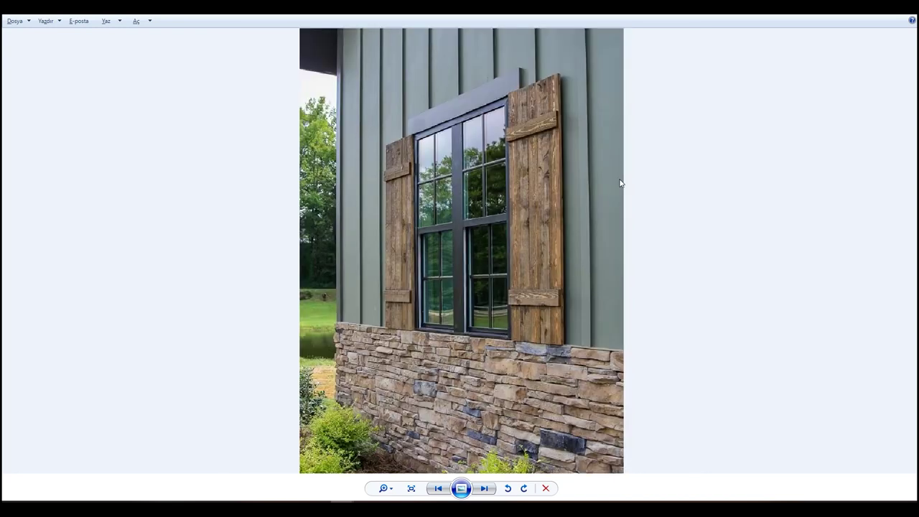
scroll(627, 168, "up", 1)
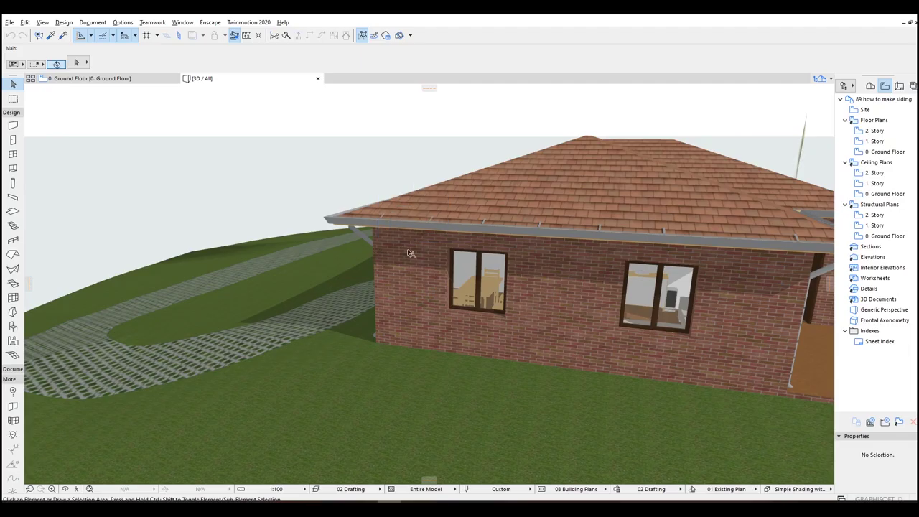
- Orbit the brick house from a roof-corner view down to an eye-level view of the brick wall
mouse_move(407, 251)
middle_mouse_down("shift")
mouse_move(494, 253)
mouse_move(441, 242)
mouse_move(456, 232)
middle_mouse_up("shift")
mouse_move(415, 287)
middle_mouse_down("shift")
mouse_move(504, 236)
mouse_move(496, 223)
mouse_move(456, 299)
mouse_move(699, 267)
mouse_move(341, 297)
mouse_move(306, 295)
mouse_move(309, 286)
middle_mouse_up("shift")
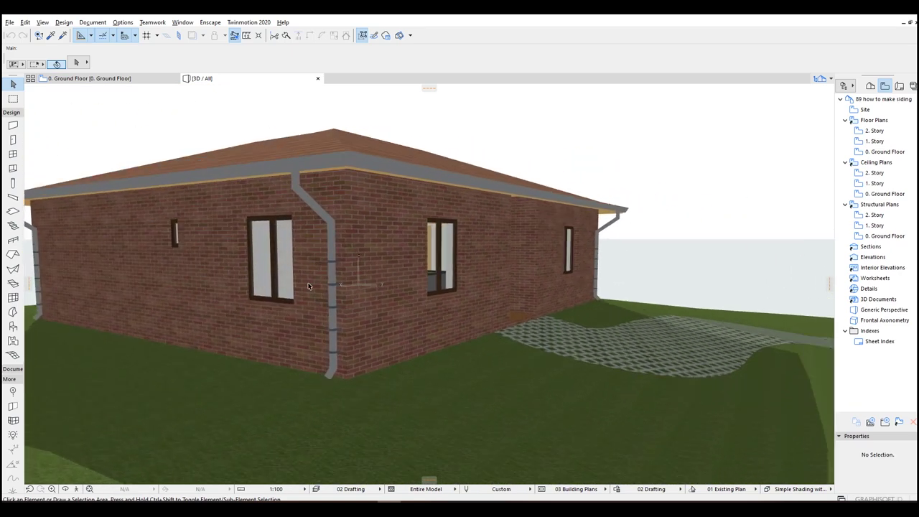
- Enable the 3D Visualization toolbar and open Surfaces settings for Brick - Red Brown DF 23
mouse_move(161, 253)
middle_mouse_down("shift")
mouse_move(205, 232)
mouse_move(282, 239)
middle_mouse_up("shift")
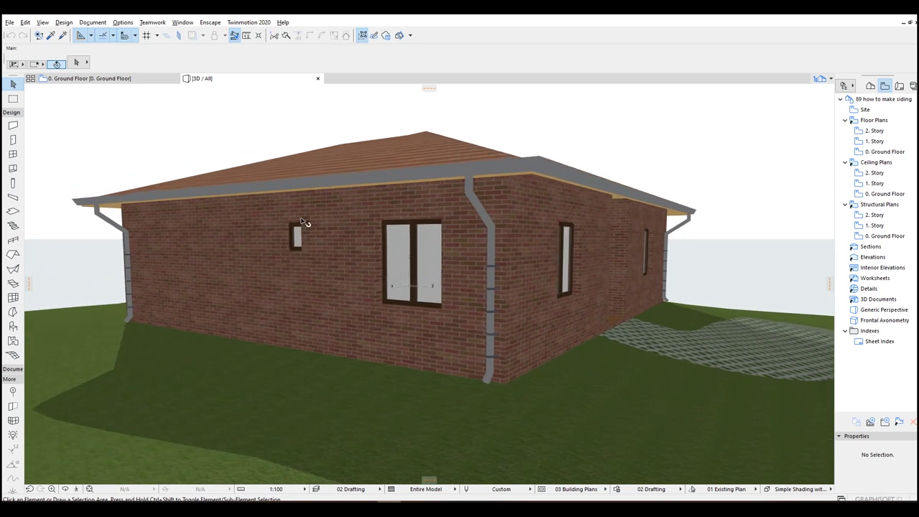
left_click(223, 244, "alt")
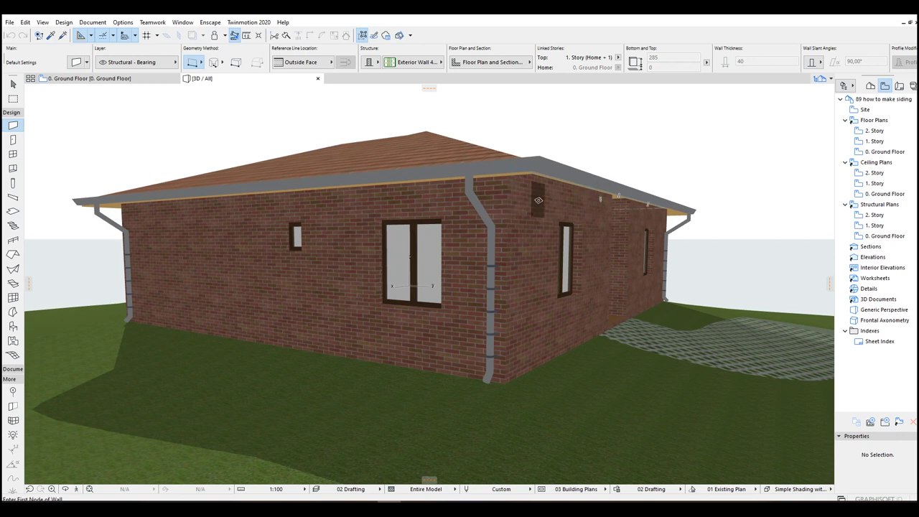
right_click(496, 41)
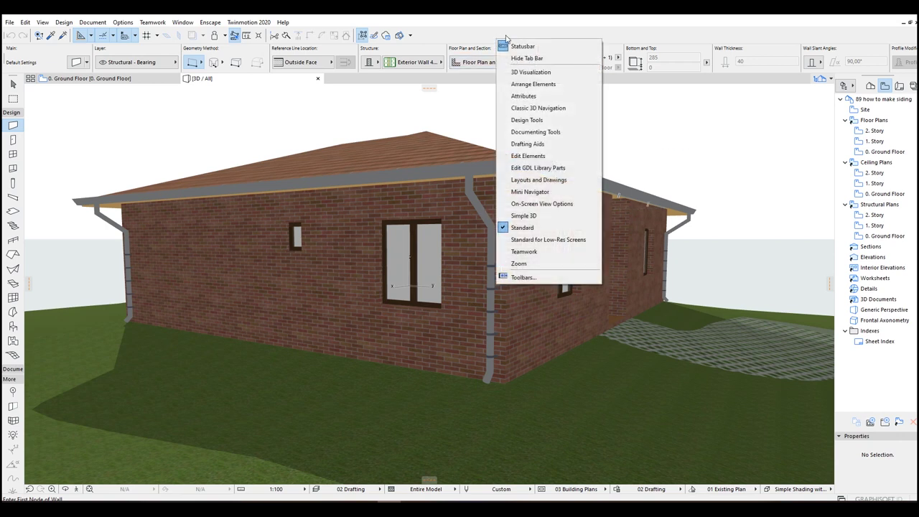
left_click(532, 73)
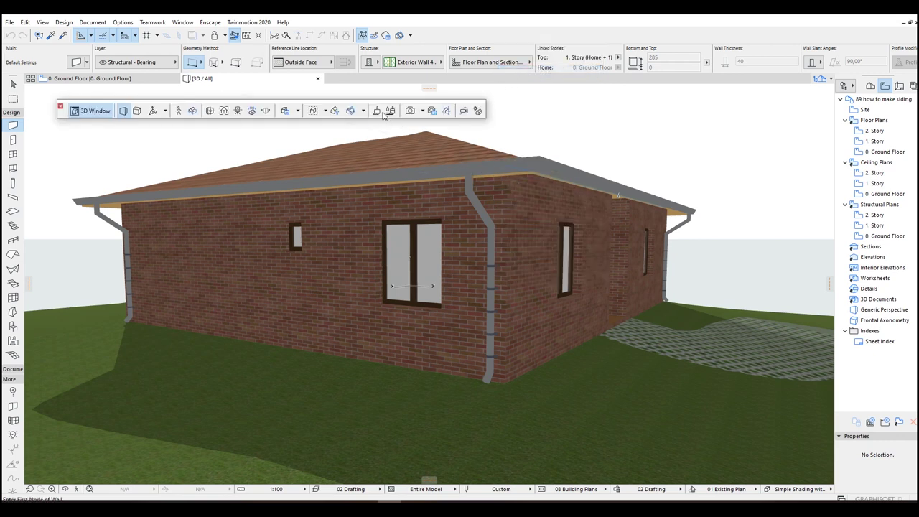
left_click(377, 111)
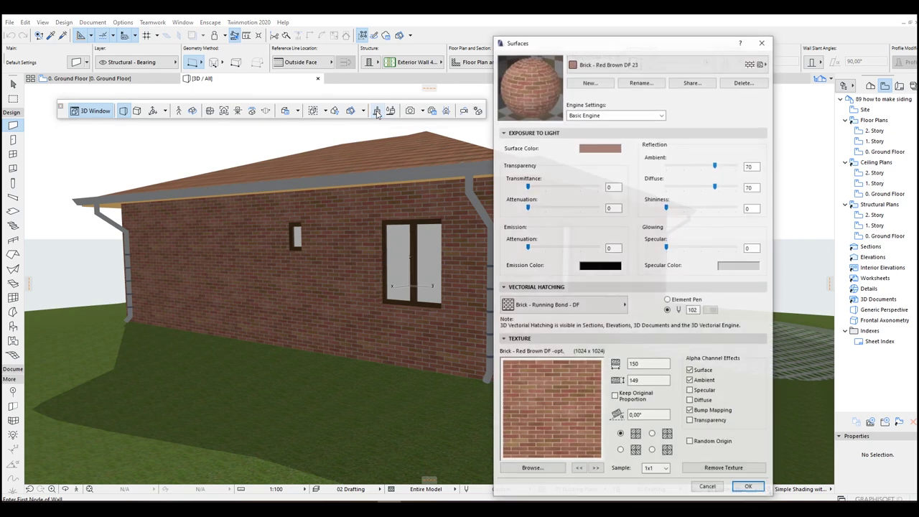
- Remove the texture from the Brick - Red Brown DF 23 surface and confirm
left_click_drag(573, 46, 628, 46)
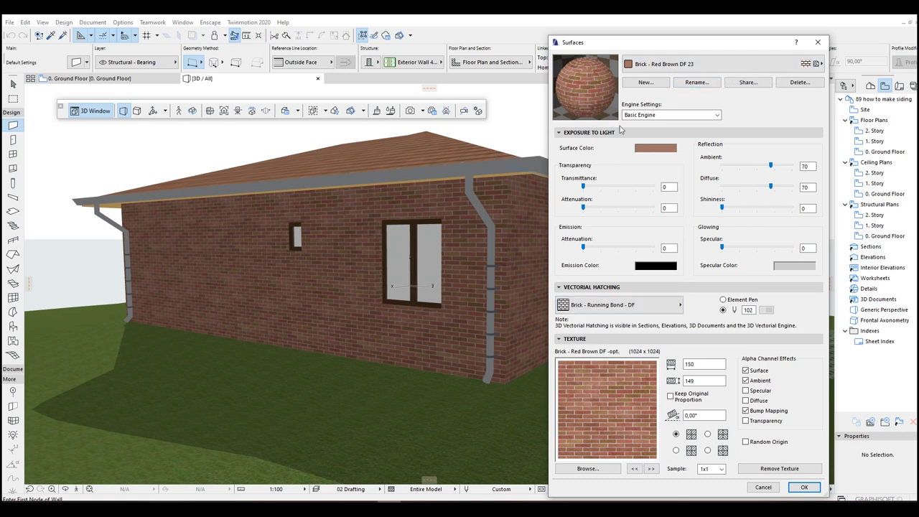
left_click(762, 469)
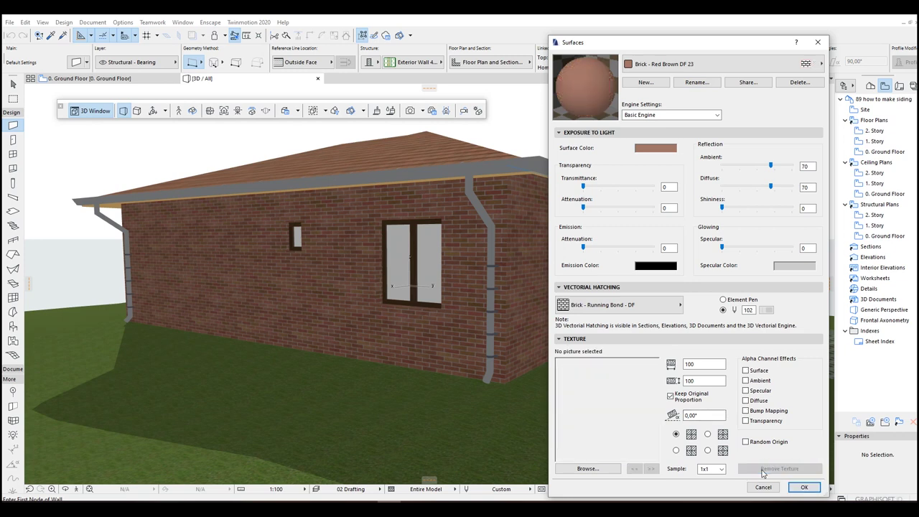
left_click(804, 487)
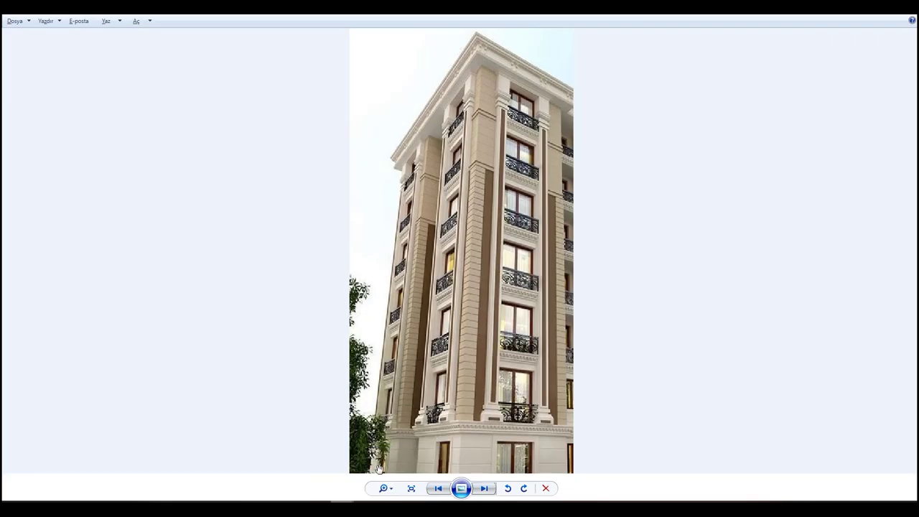
- Zoom and pan the reference photo of the beige-pilaster, brown-panel building
scroll(477, 302, "up", 2)
scroll(478, 302, "up", 1)
scroll(515, 171, "down", 1)
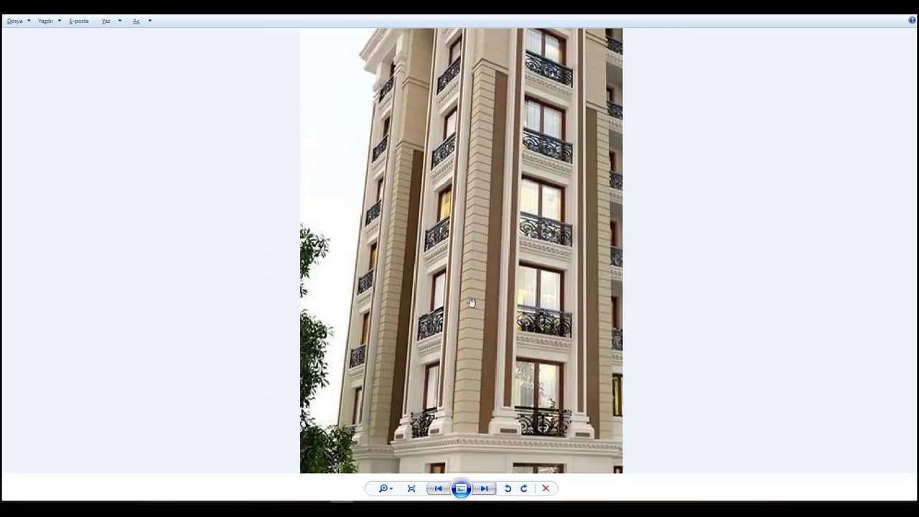
left_click_drag(473, 303, 475, 263)
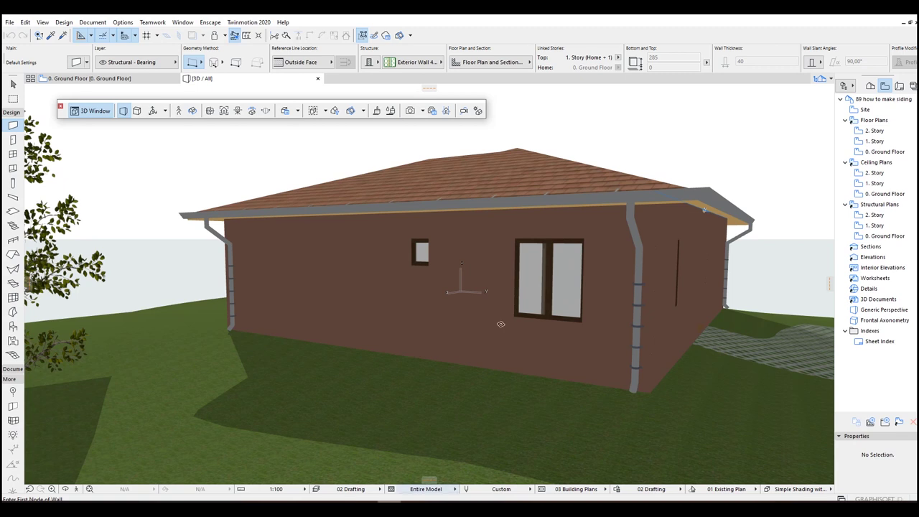
- Select the long brick wall and bring up its Wall Settings
scroll(487, 255, "up", 3)
left_click(487, 254)
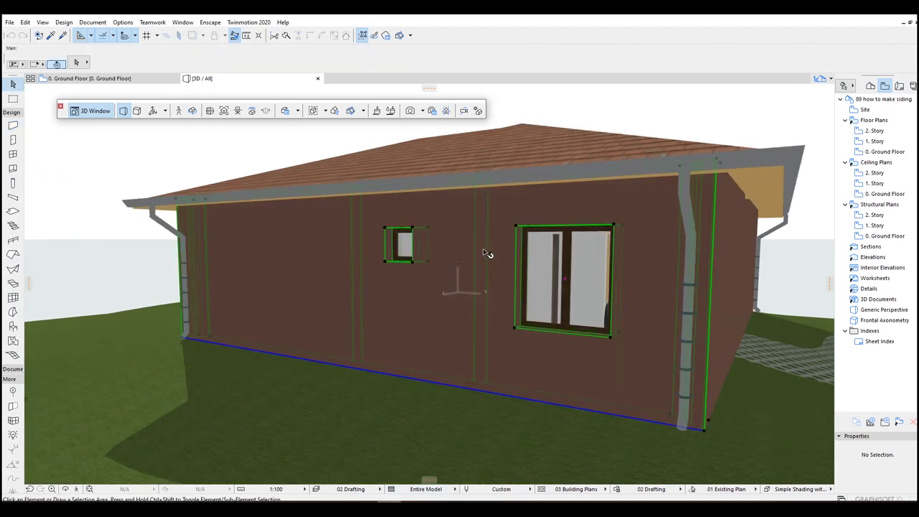
scroll(542, 220, "down", 3)
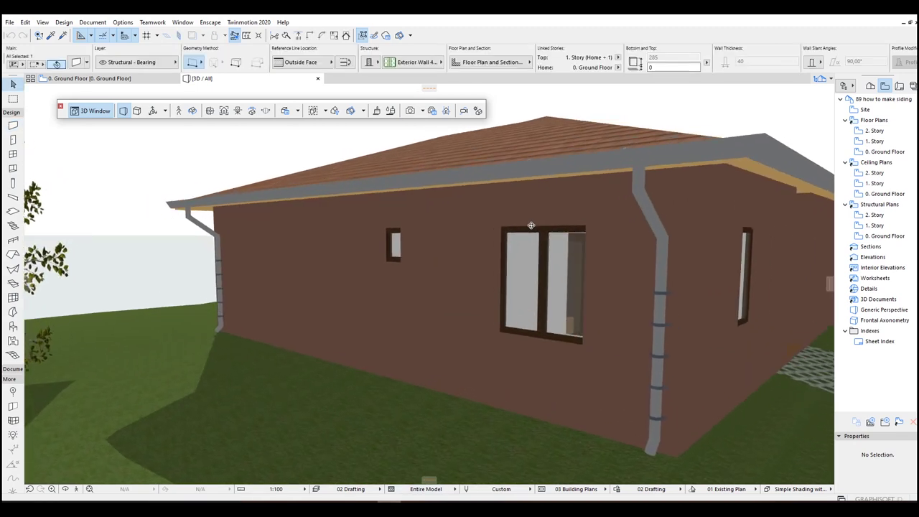
scroll(478, 222, "up", 3)
double_click(471, 225)
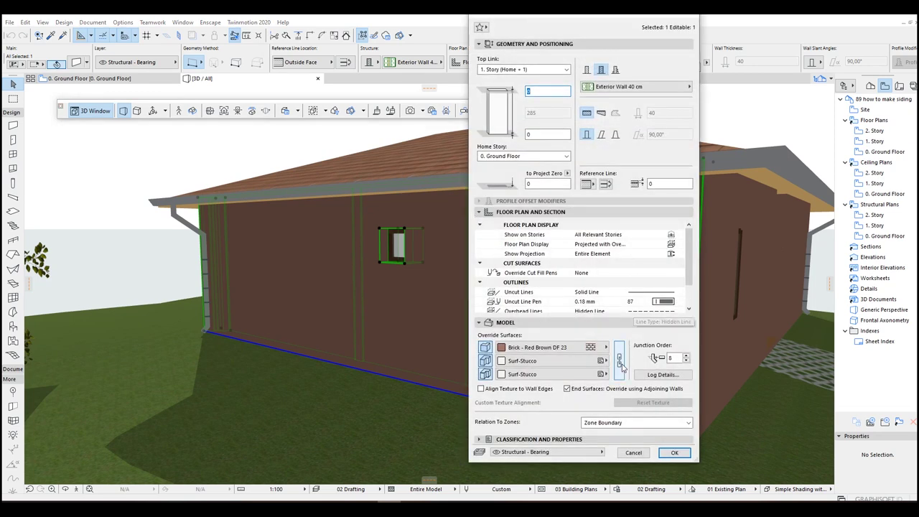
- Turn on Use Log Wall with 20-high logs rounded on both sides, and apply
left_click(649, 377)
left_click(666, 377)
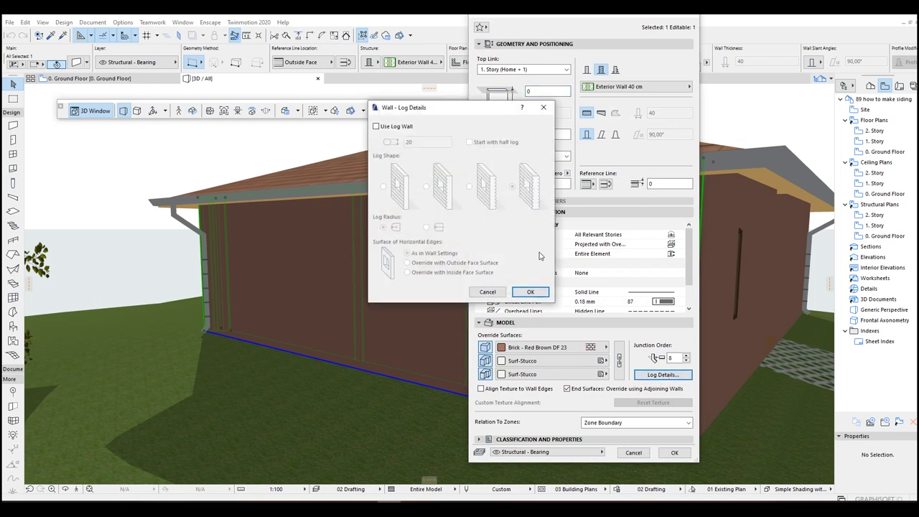
left_click(376, 127)
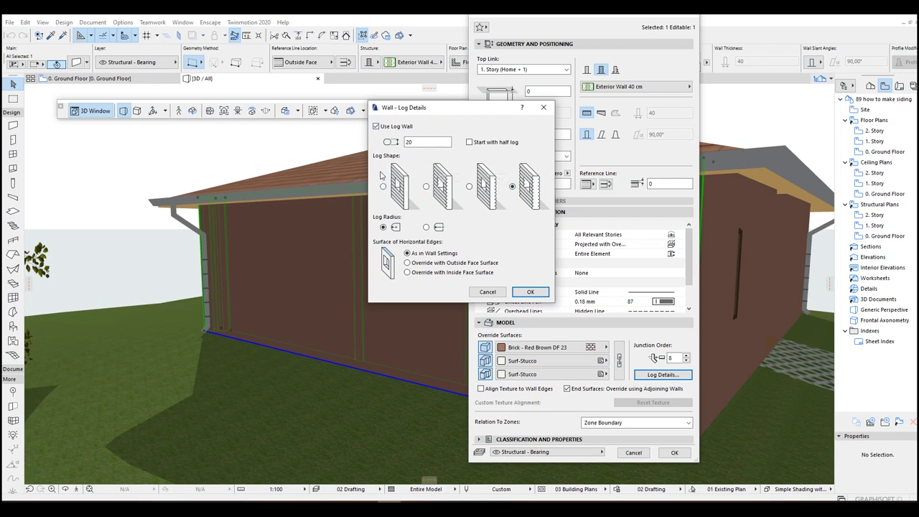
left_click(383, 187)
mouse_move(429, 480)
left_click(392, 471)
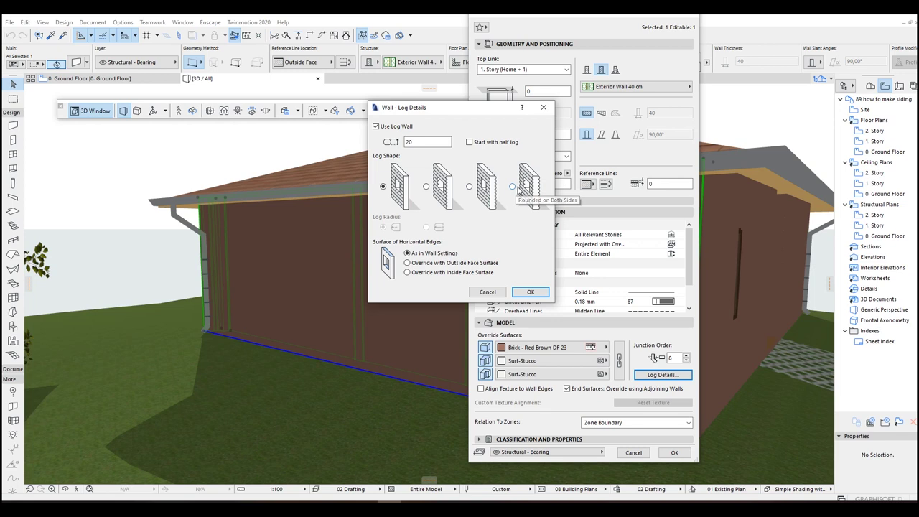
left_click(533, 184)
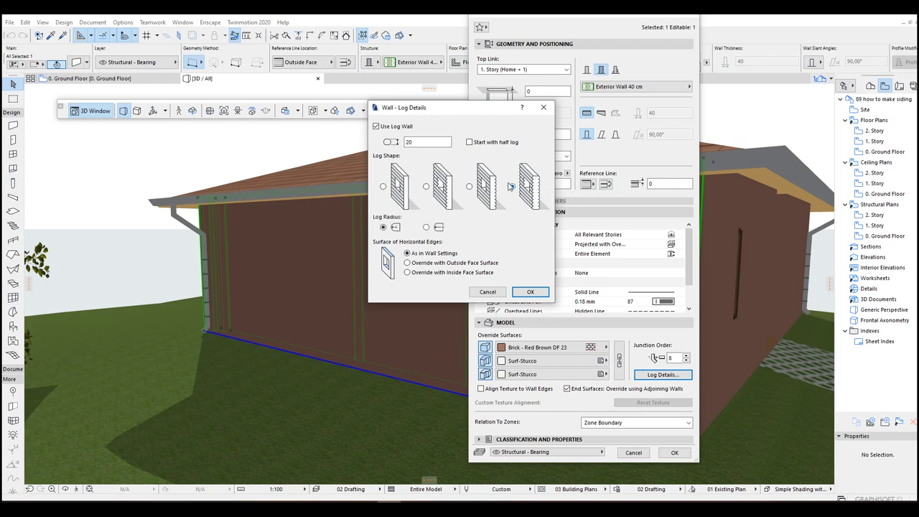
left_click(531, 292)
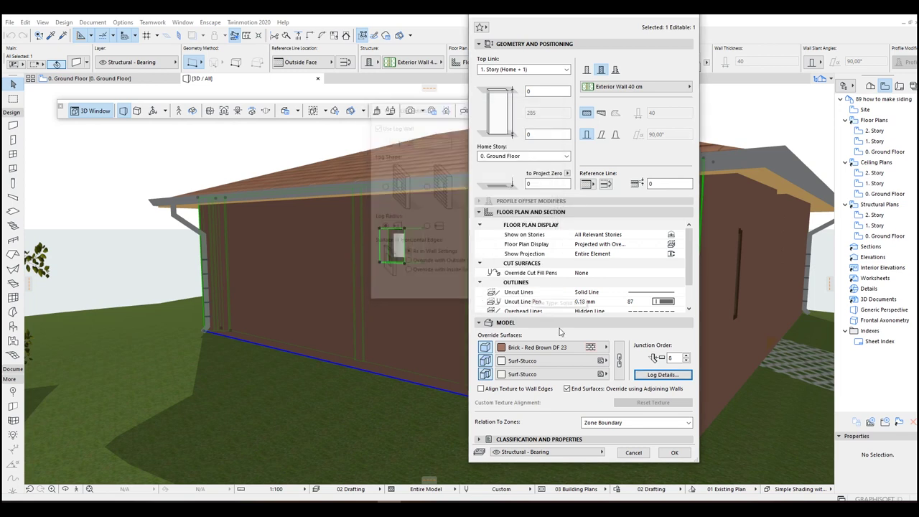
left_click(674, 453)
- Switch the 3D view to the Detailed Shading 3D style
scroll(610, 331, "up", 3)
scroll(532, 316, "up", 3)
scroll(454, 303, "up", 3)
scroll(271, 254, "down", 5)
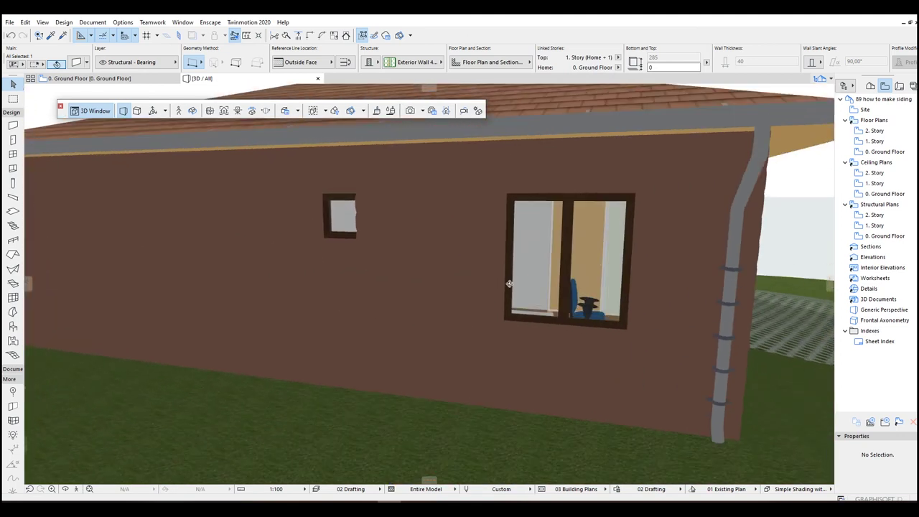
mouse_move(480, 277)
middle_mouse_down("shift")
mouse_move(359, 272)
mouse_move(394, 280)
mouse_move(466, 252)
mouse_move(530, 245)
mouse_move(472, 250)
mouse_move(483, 230)
mouse_move(479, 194)
middle_mouse_up("shift")
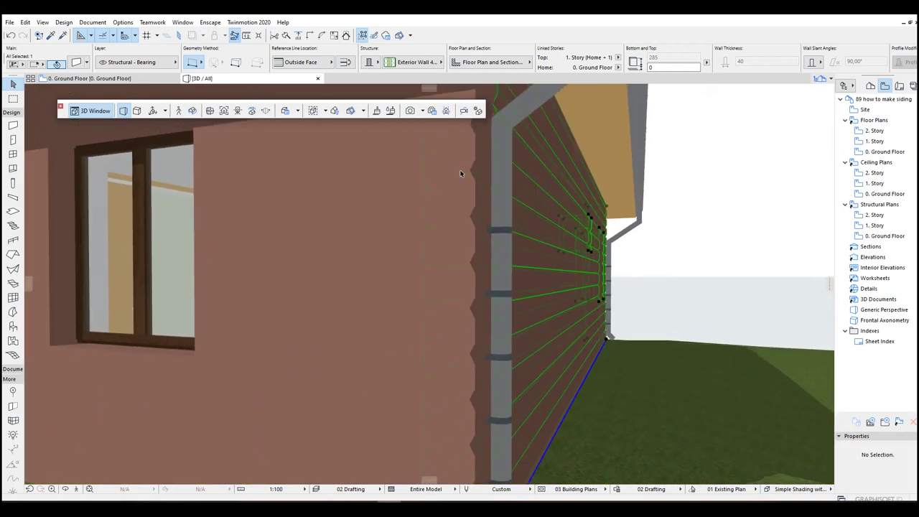
right_click(246, 80)
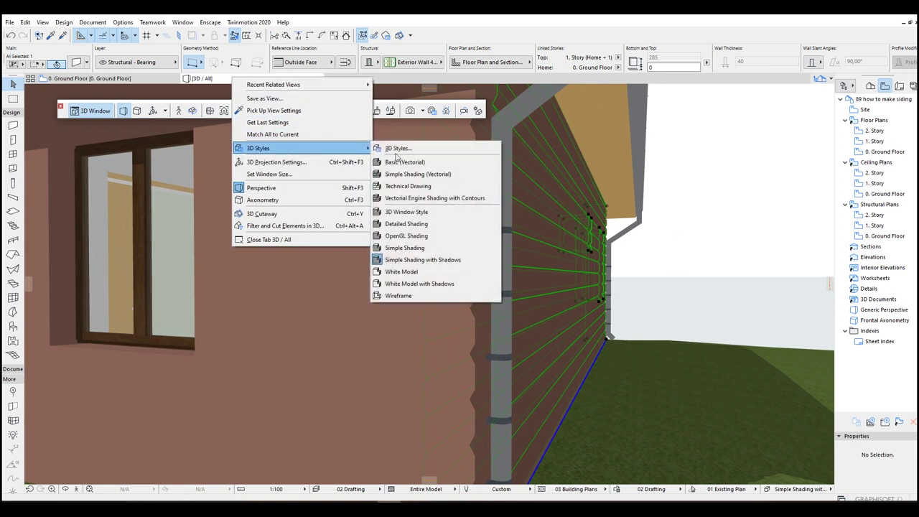
left_click(389, 227)
- Orbit and zoom to view the long wall's horizontal rounded log siding
mouse_move(404, 226)
middle_mouse_down("shift")
mouse_move(165, 240)
mouse_move(476, 238)
mouse_move(220, 211)
mouse_move(501, 215)
mouse_move(745, 199)
mouse_move(558, 192)
mouse_move(602, 199)
mouse_move(484, 206)
mouse_move(651, 222)
mouse_move(289, 201)
mouse_move(376, 205)
middle_mouse_up("shift")
scroll(594, 191, "up", 5)
scroll(594, 190, "down", 5)
scroll(484, 207, "up", 4)
scroll(484, 206, "down", 3)
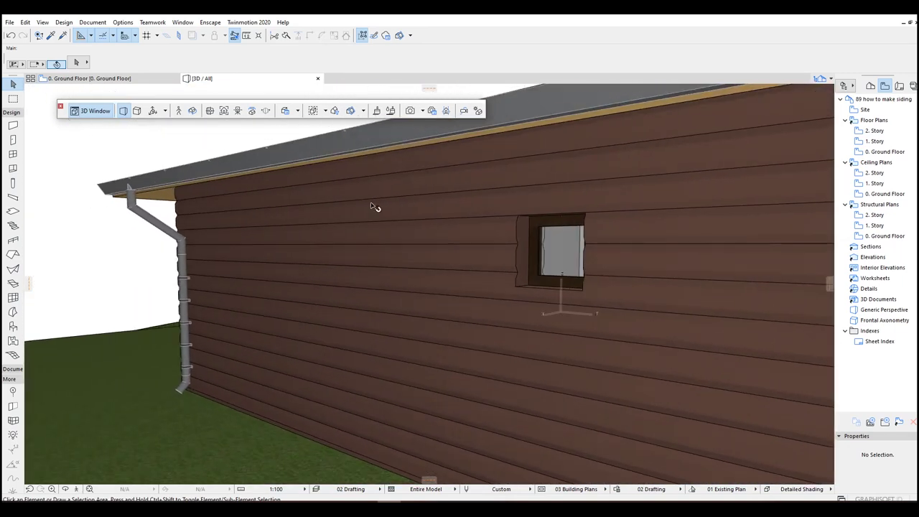
left_click(378, 208)
double_click(371, 203)
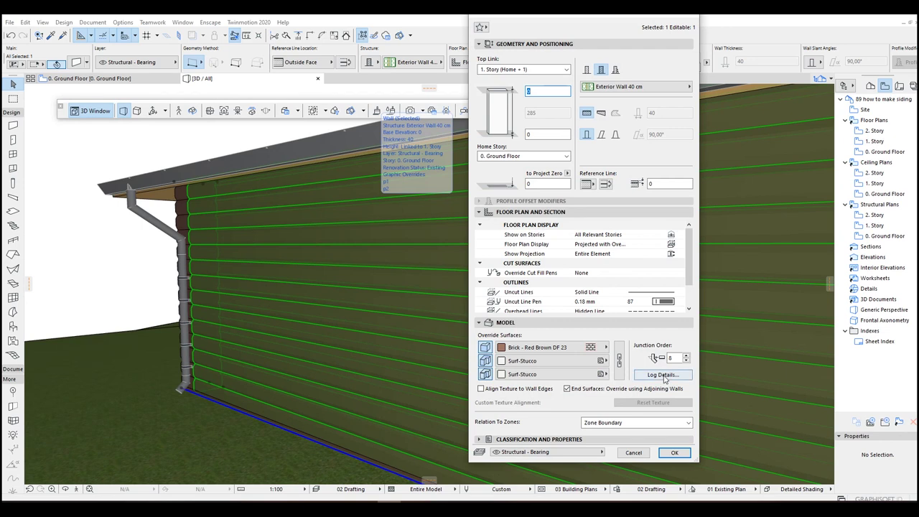
left_click(662, 375)
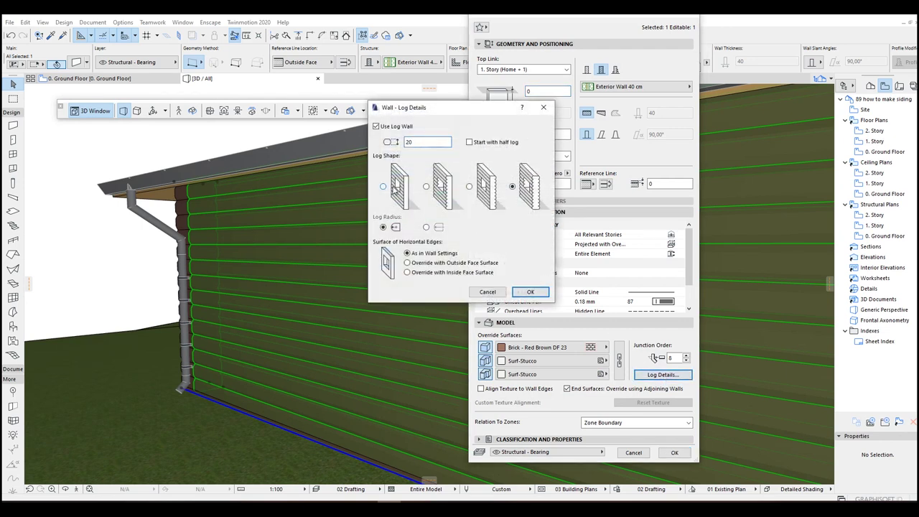
left_click(529, 292)
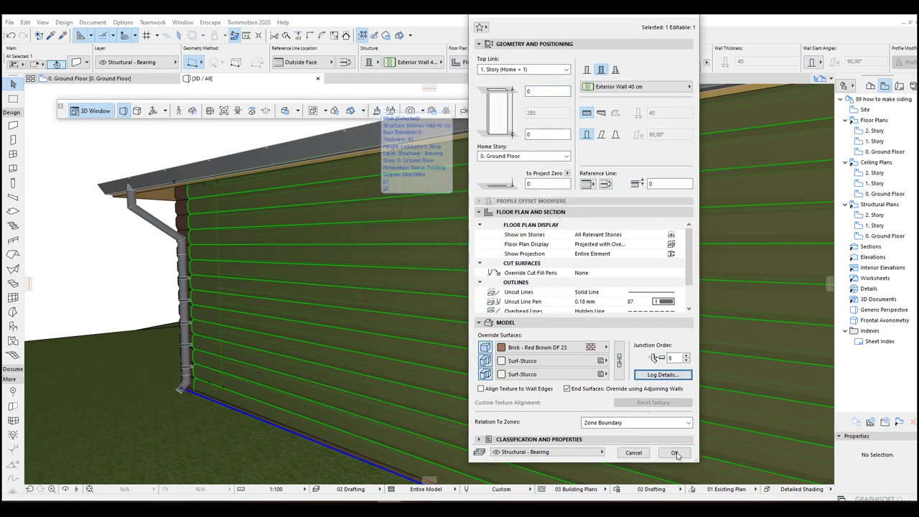
left_click(674, 452)
mouse_move(430, 288)
middle_mouse_down("shift")
mouse_move(278, 266)
mouse_move(558, 275)
mouse_move(591, 262)
mouse_move(474, 204)
mouse_move(534, 215)
middle_mouse_up("shift")
mouse_move(606, 254)
middle_mouse_down("shift")
mouse_move(546, 196)
mouse_move(534, 225)
mouse_move(601, 232)
mouse_move(550, 224)
middle_mouse_up("shift")
scroll(550, 224, "down", 2)
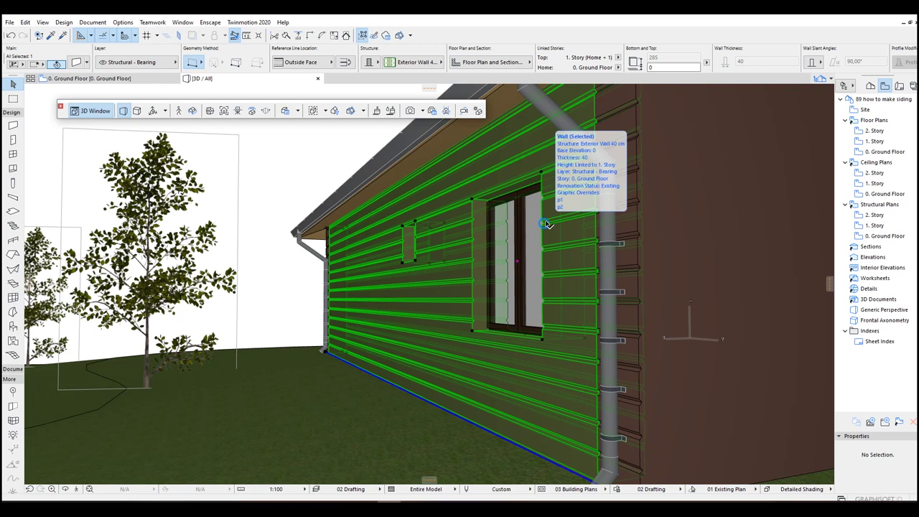
- Set the log wall to 100 log height with the first log shape
double_click(559, 224)
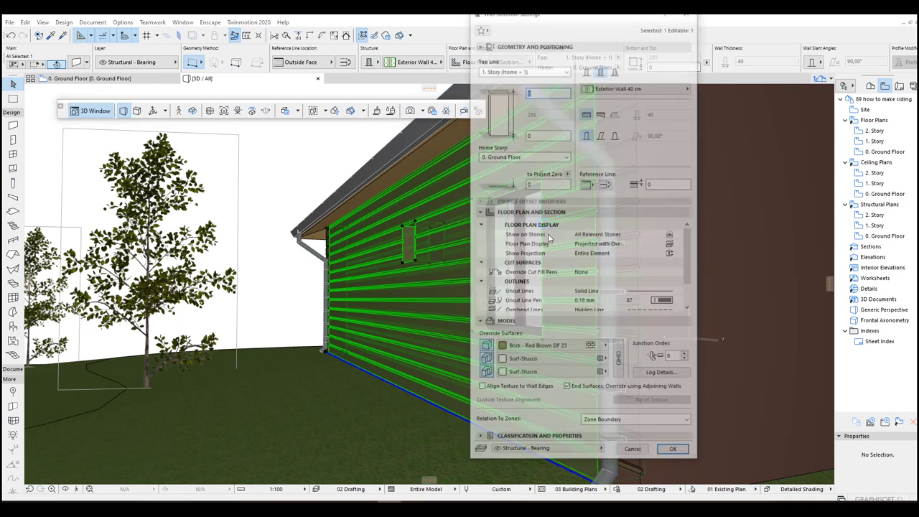
left_click(663, 374)
type("100")
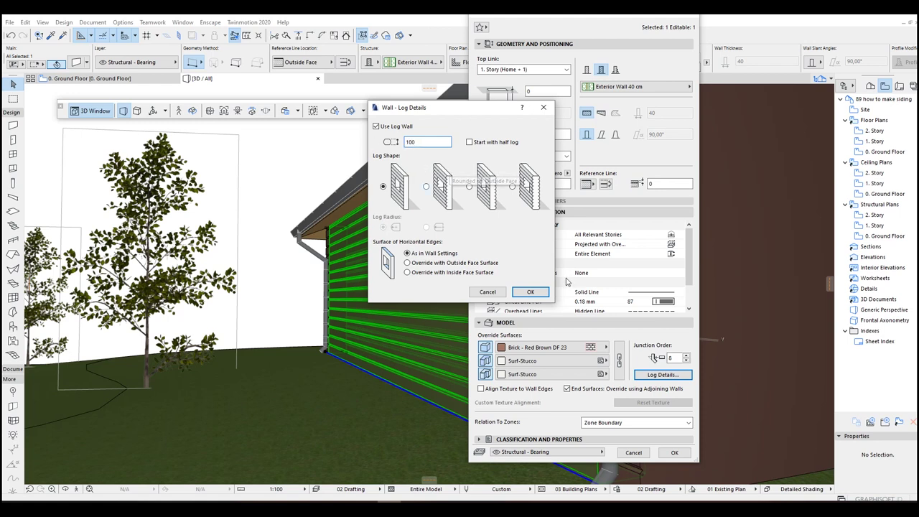
left_click(381, 249)
left_click(530, 292)
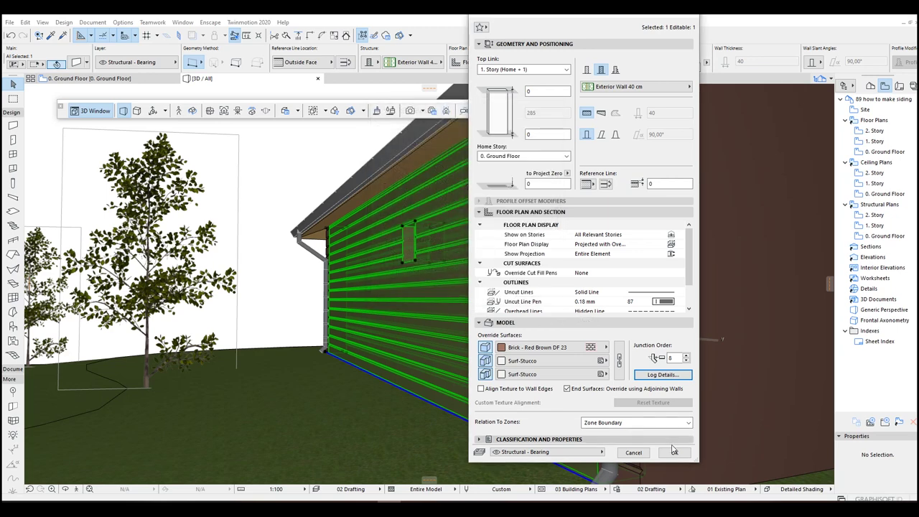
left_click(674, 453)
- Reselect the siding wall and make its logs start with a half log
scroll(553, 294, "up", 3)
middle_click_drag(553, 294, 294, 238, "shift")
left_click(524, 286)
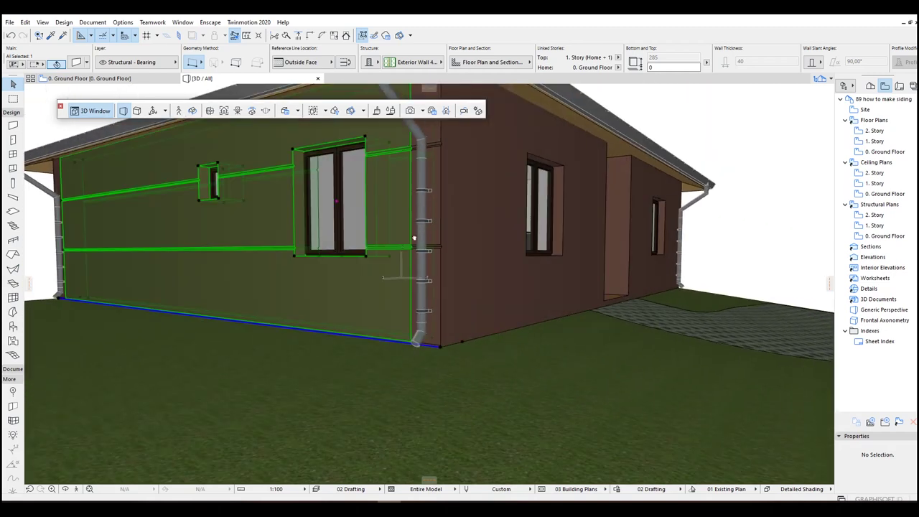
middle_click_drag(414, 238, 480, 271, "shift")
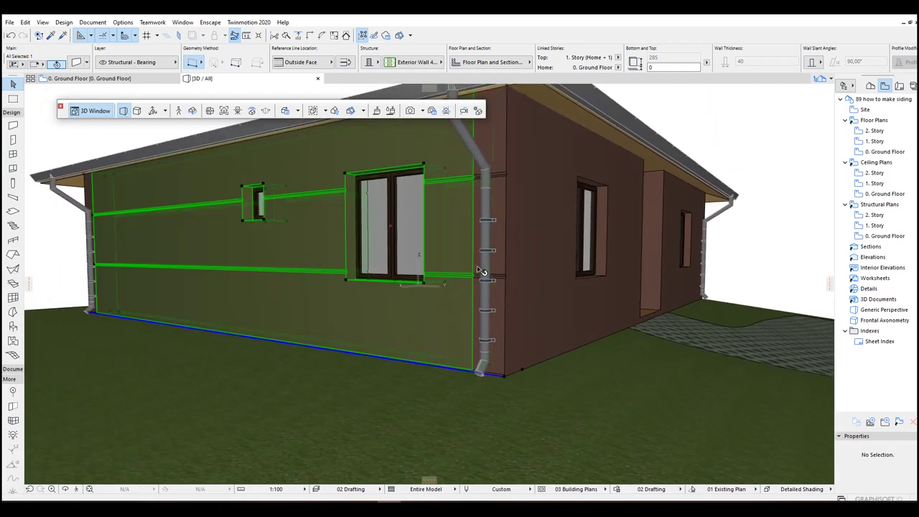
double_click(480, 271)
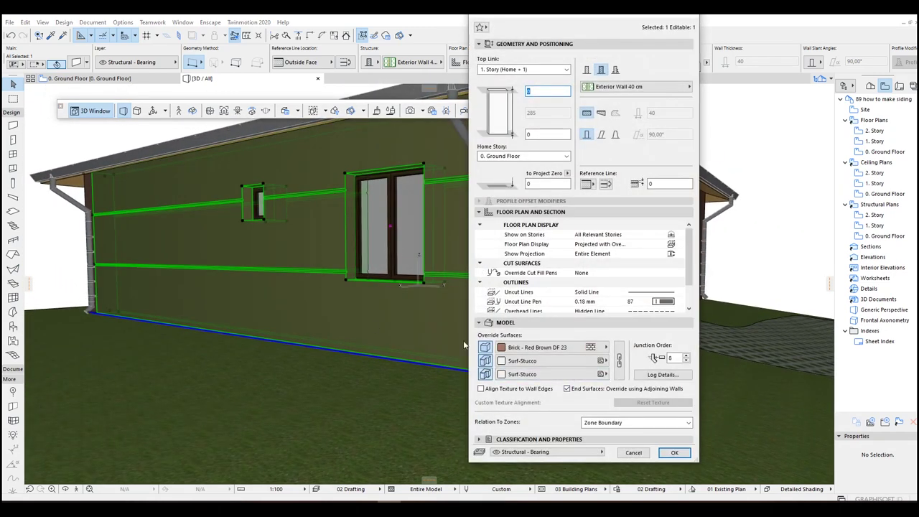
left_click(662, 374)
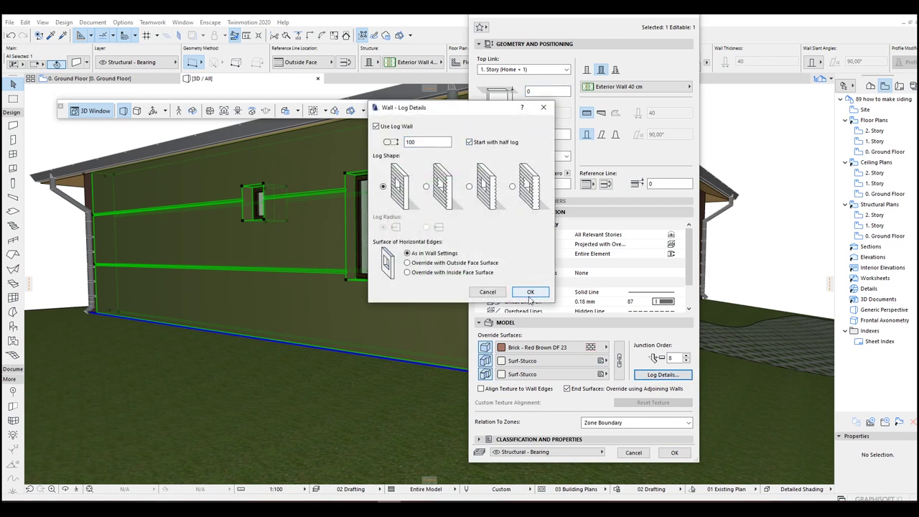
left_click(531, 291)
left_click(675, 452)
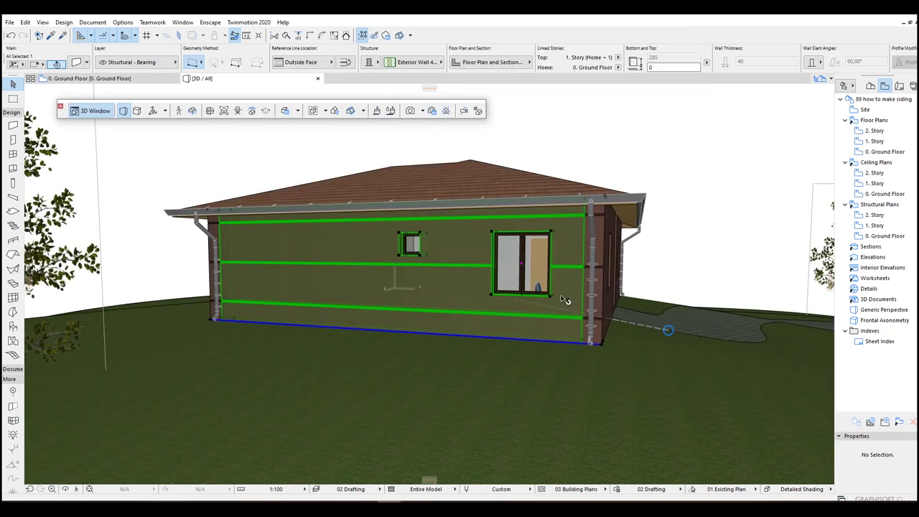
key("Escape")
scroll(524, 273, "up", 5)
mouse_move(524, 272)
middle_mouse_down("shift")
mouse_move(441, 327)
mouse_move(269, 334)
middle_mouse_up("shift")
scroll(441, 327, "up", 3)
scroll(441, 327, "up", 5)
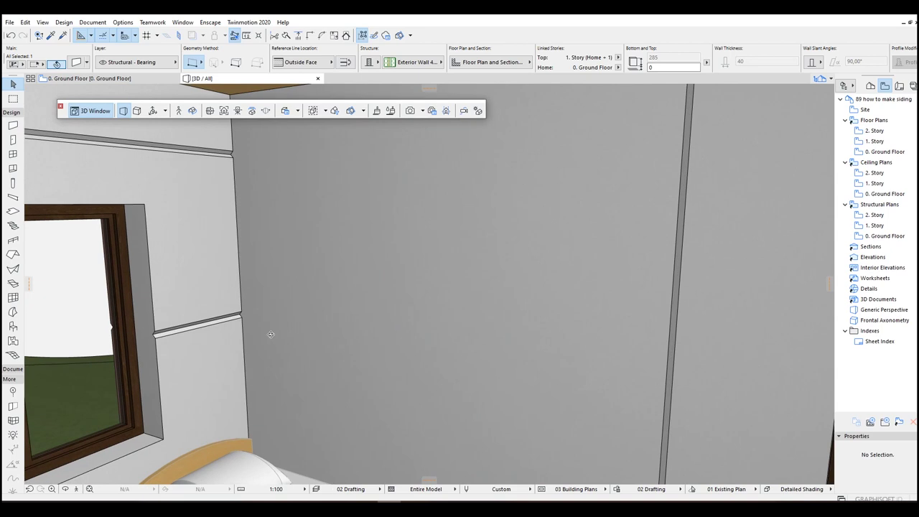
mouse_move(252, 298)
middle_mouse_down("shift")
mouse_move(182, 277)
mouse_move(254, 275)
mouse_move(279, 295)
mouse_move(454, 297)
mouse_move(289, 281)
mouse_move(246, 322)
mouse_move(395, 322)
mouse_move(548, 347)
mouse_move(464, 311)
mouse_move(424, 308)
mouse_move(432, 309)
middle_mouse_up("shift")
scroll(187, 283, "up", 4)
scroll(188, 286, "up", 2)
scroll(464, 311, "down", 5)
double_click(431, 305)
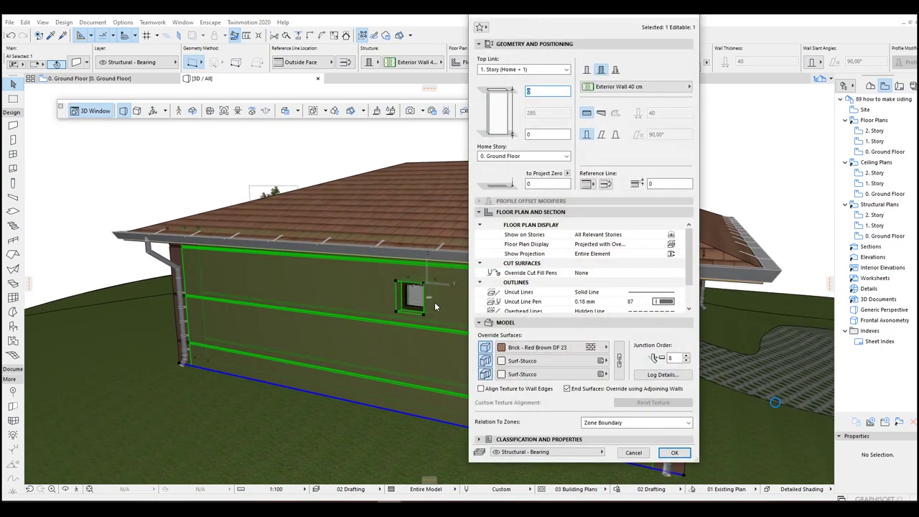
left_click(661, 375)
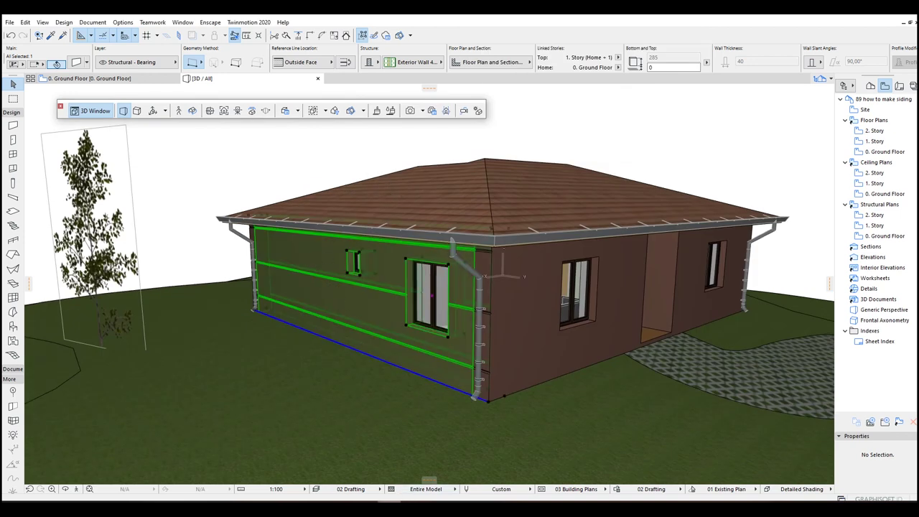
left_click(386, 464)
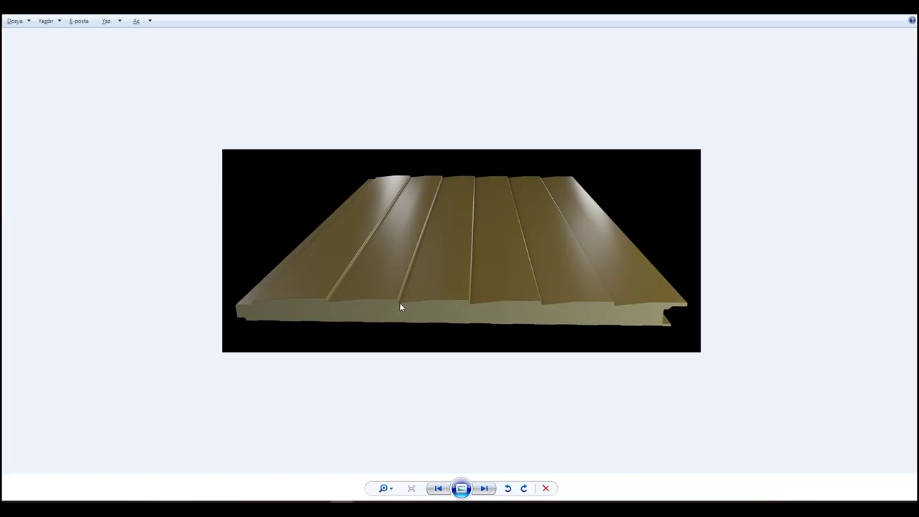
scroll(381, 301, "up", 3)
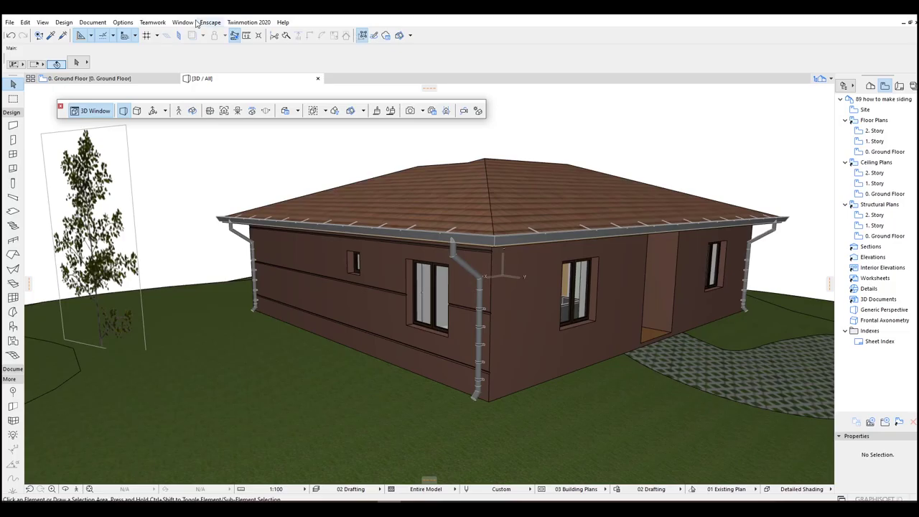
- Add a new complex profile named 'Siding' from the Options > Complex Profiles Profile Manager
left_click(129, 24)
mouse_move(146, 70)
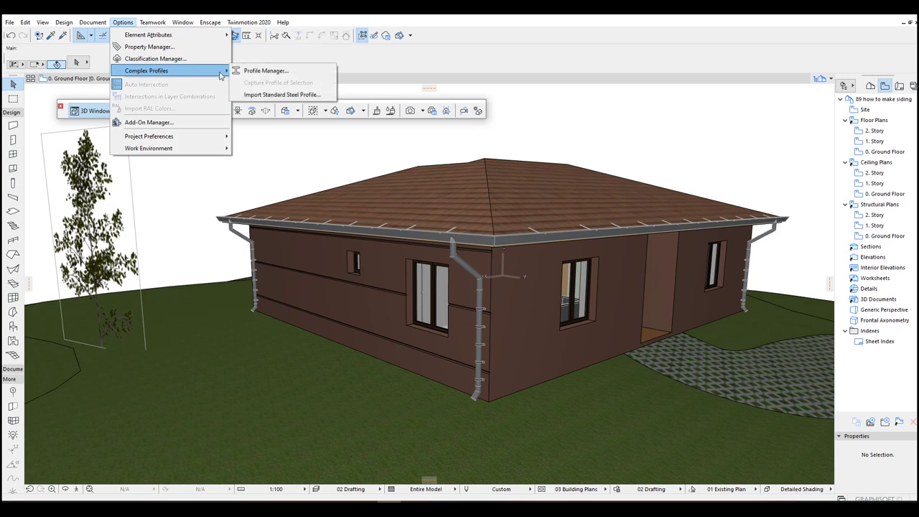
left_click(276, 72)
left_click(679, 122)
type("Siding")
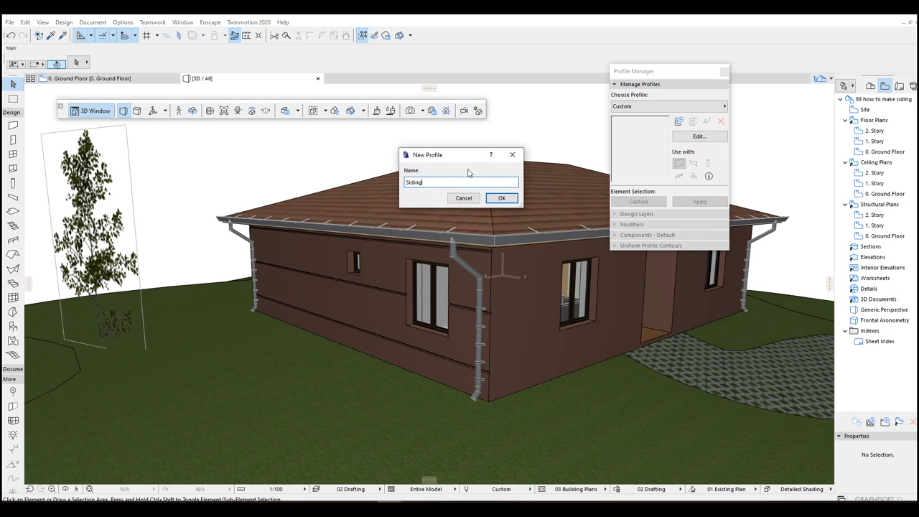
left_click(501, 201)
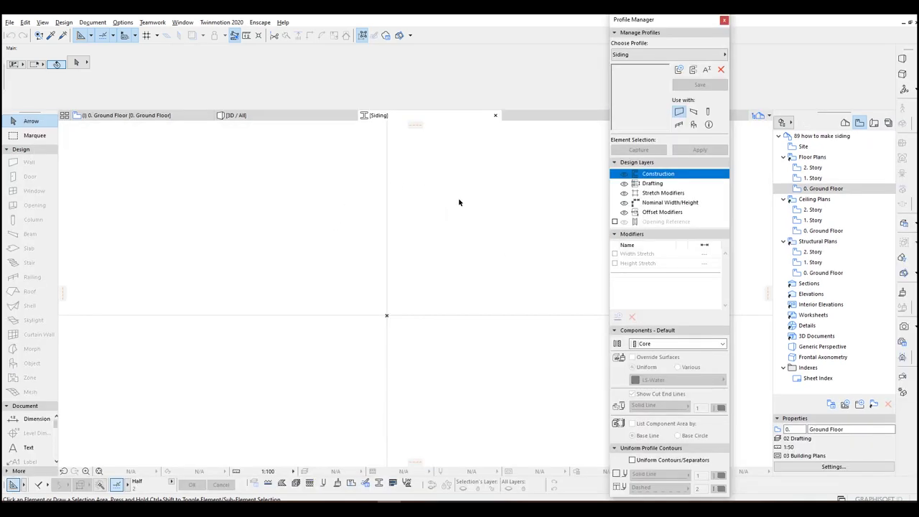
- Find and activate the Line tool in the documentation tool group
left_click(7, 407)
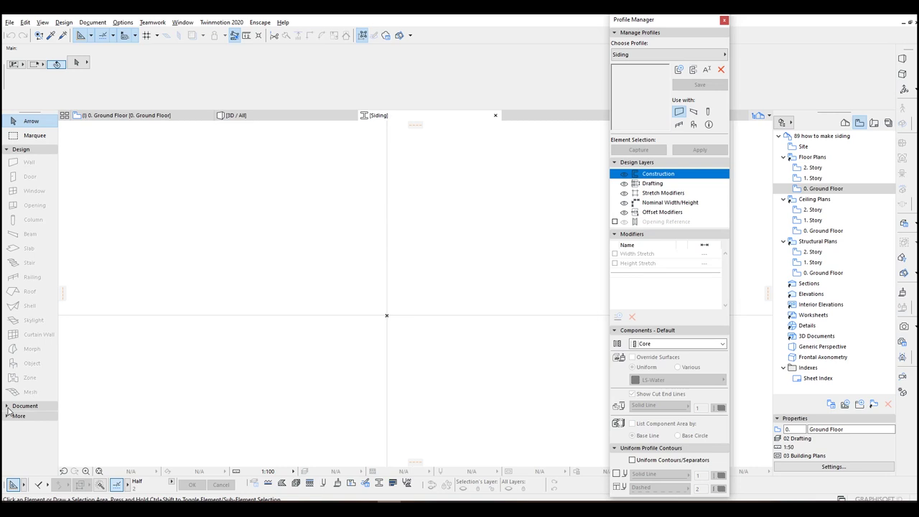
left_click(14, 418)
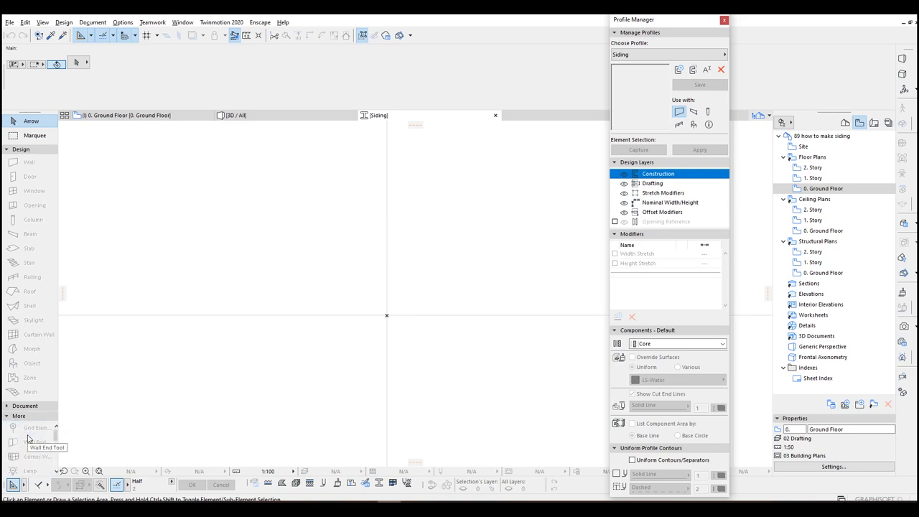
left_click(25, 406)
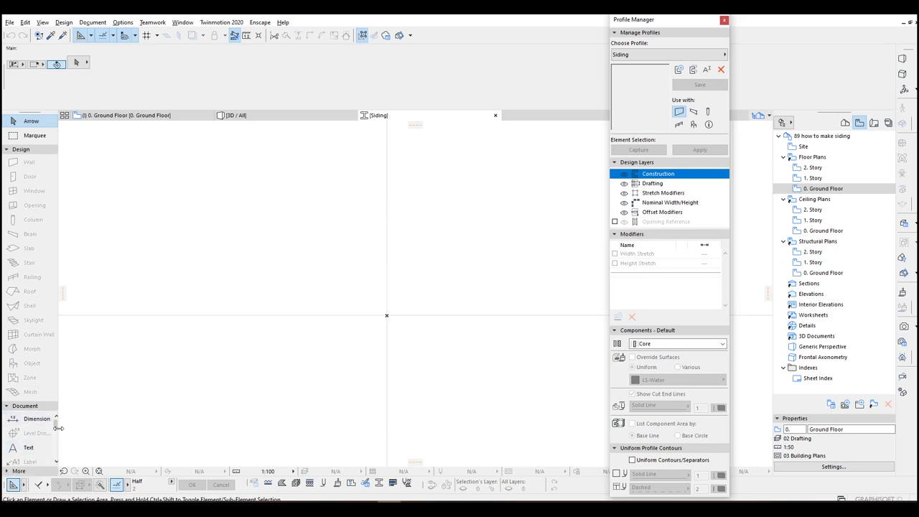
scroll(56, 425, "down", 2)
left_click(23, 447)
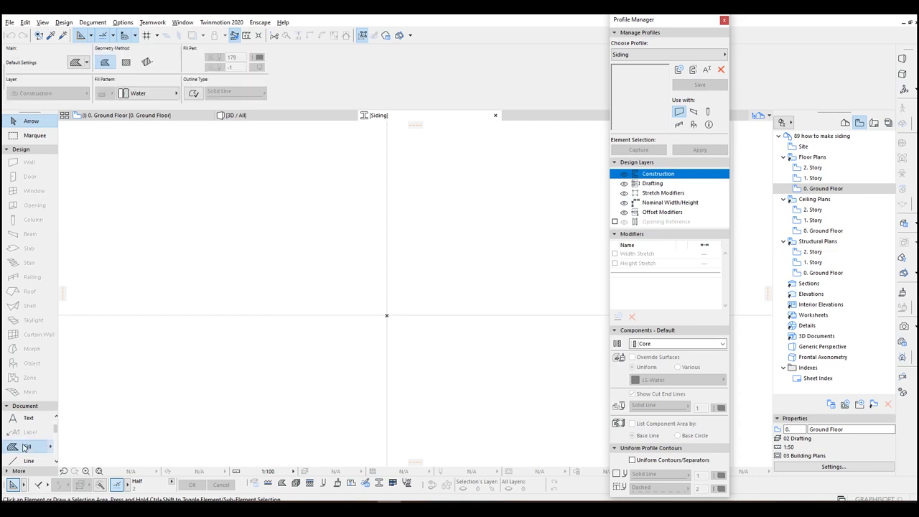
left_click(27, 461)
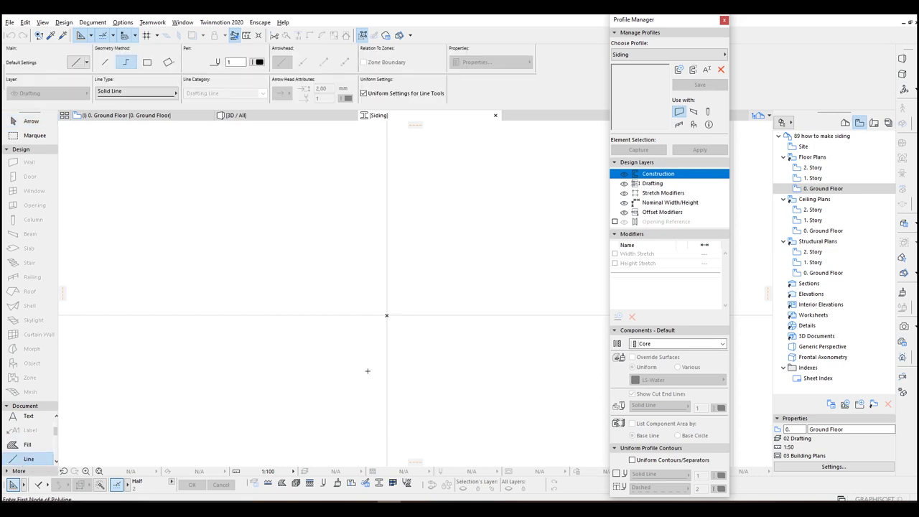
- Draw a 300-long vertical reference line up from the profile origin
left_click(388, 315)
middle_click_drag(418, 220, 373, 335)
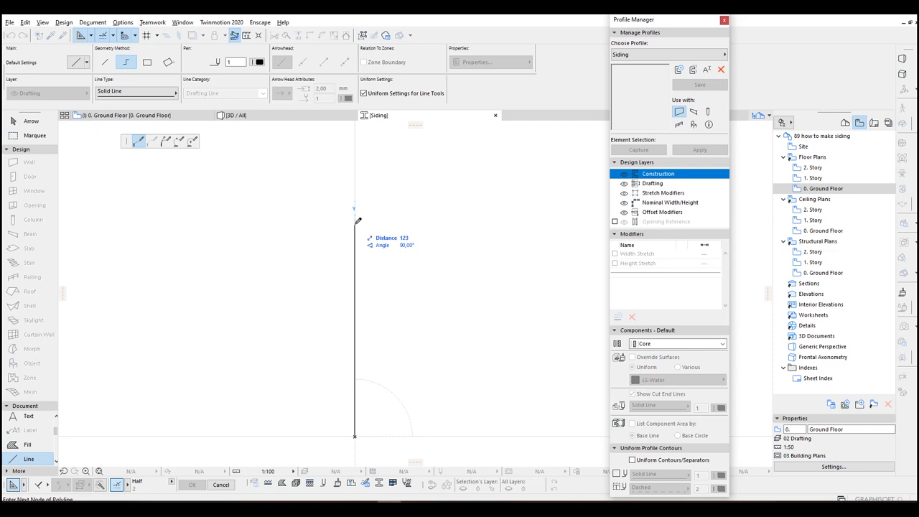
type("300")
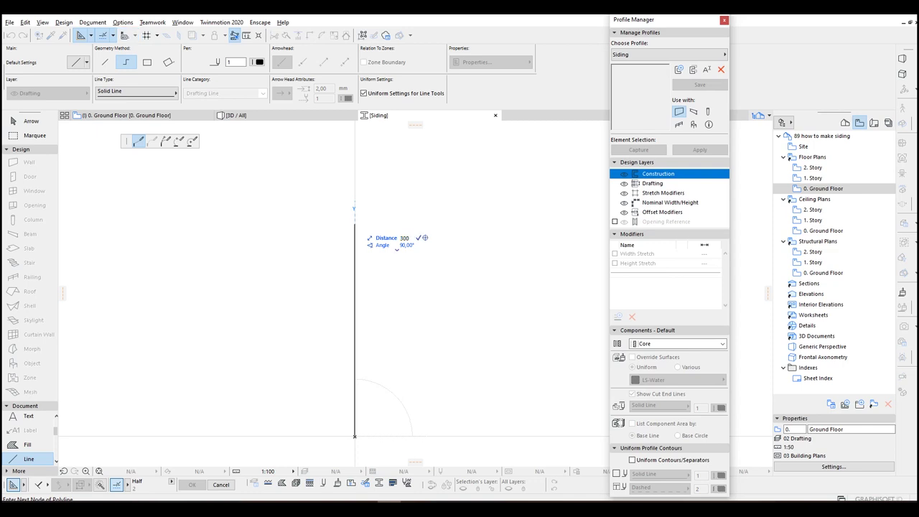
key("Return")
scroll(423, 263, "down", 3)
middle_click_drag(419, 261, 411, 238)
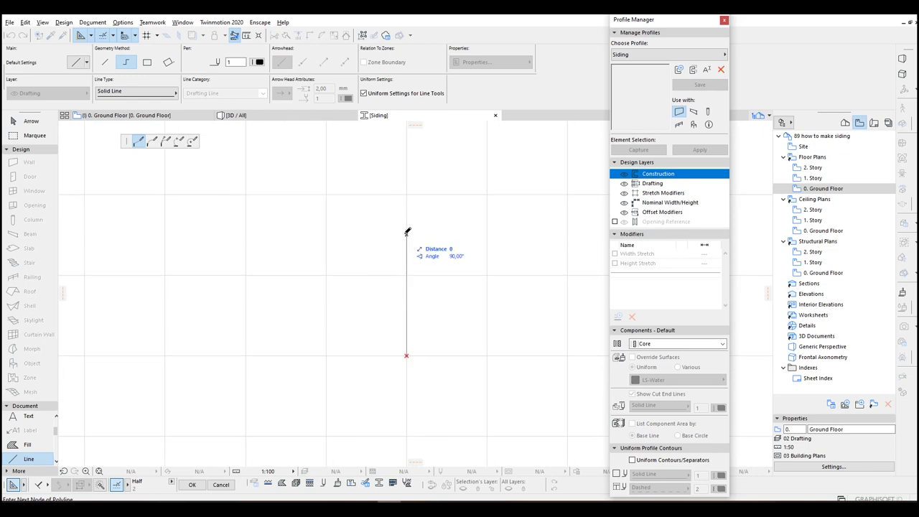
double_click(407, 232)
scroll(455, 351, "up", 2)
scroll(454, 351, "up", 2)
- Draw a 20-long short line starting on the vertical line
left_click(361, 337)
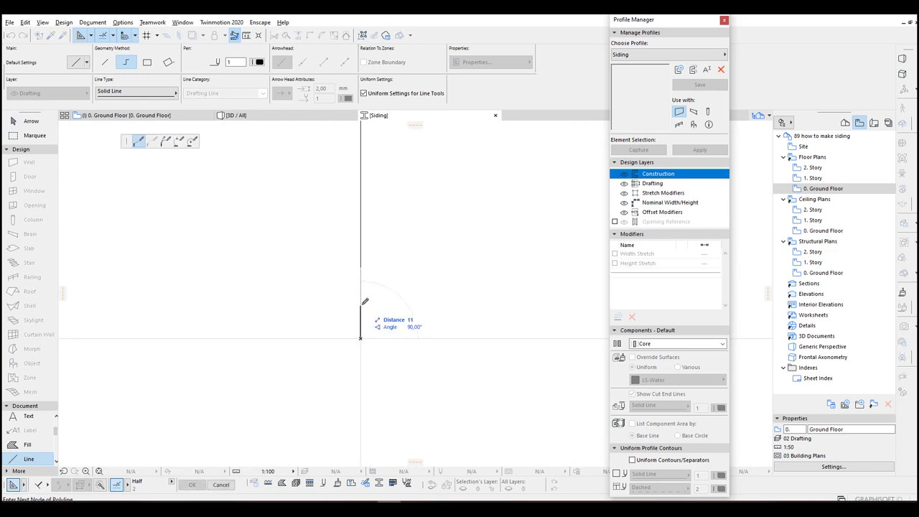
type("20")
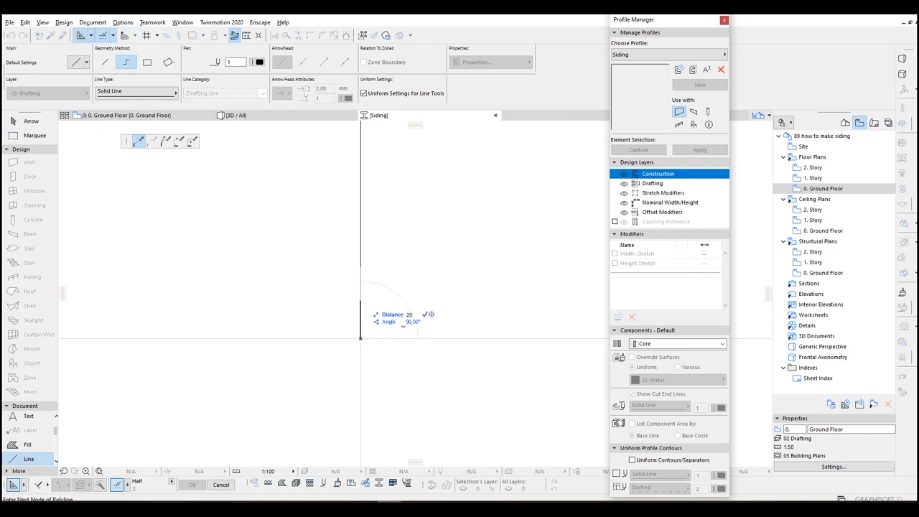
key("Return")
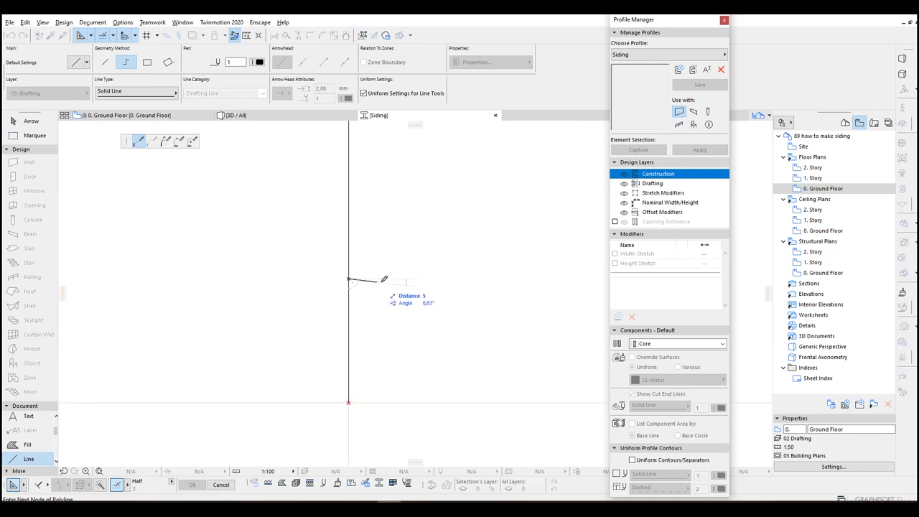
double_click(404, 276)
- Copy the long vertical line 2 units to the right
left_click(352, 265, "shift")
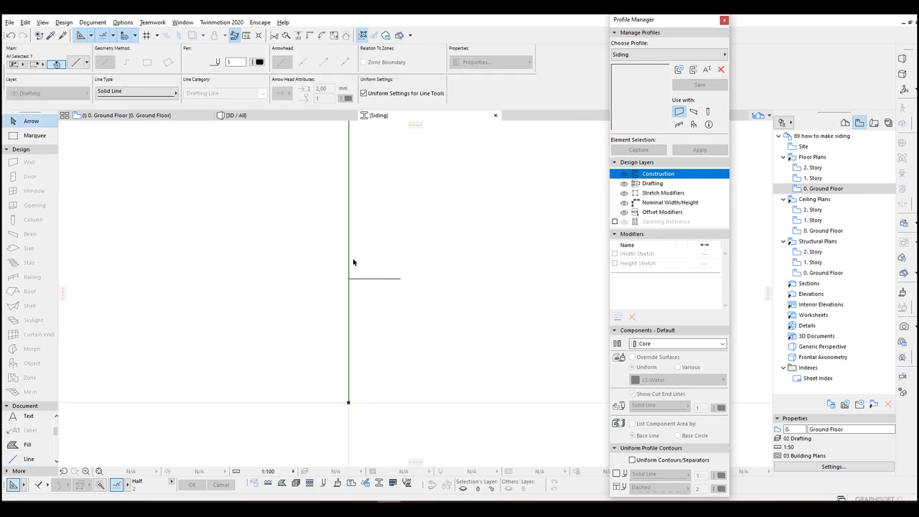
left_click(355, 257)
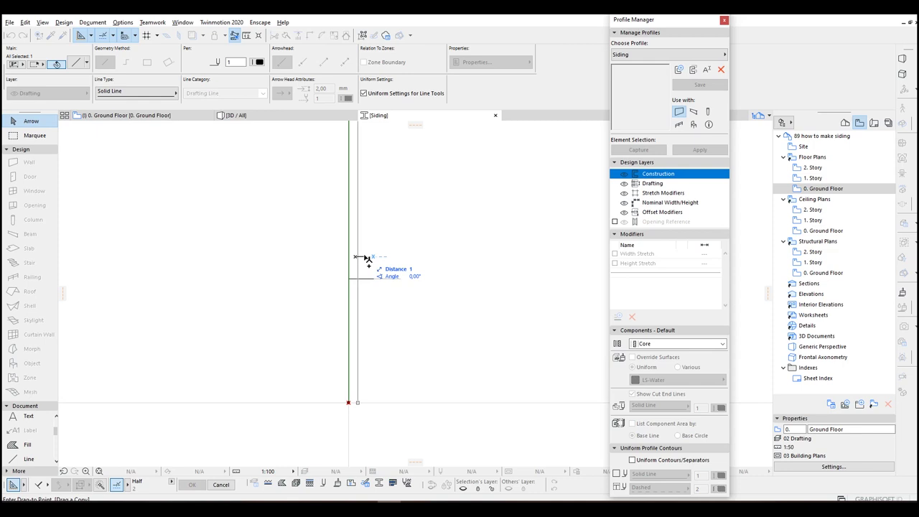
type("2")
key("Return")
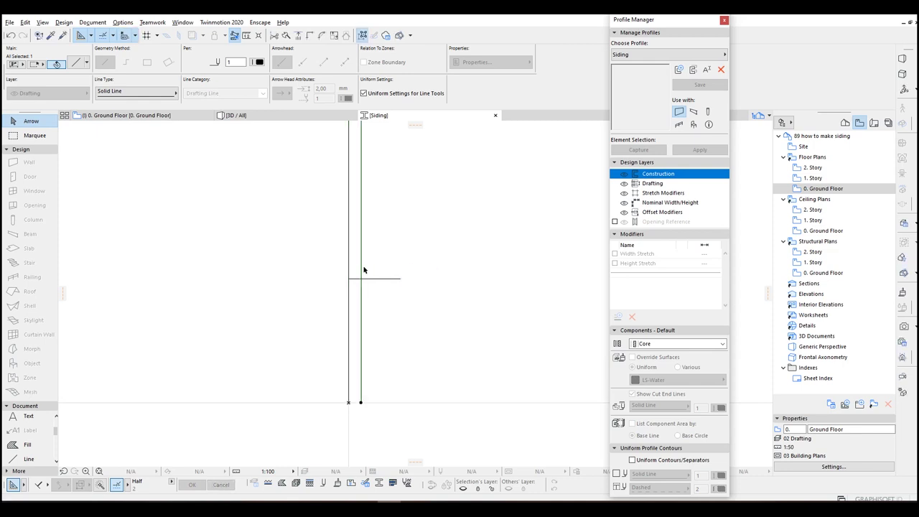
middle_click_drag(376, 295, 381, 274)
key("Escape")
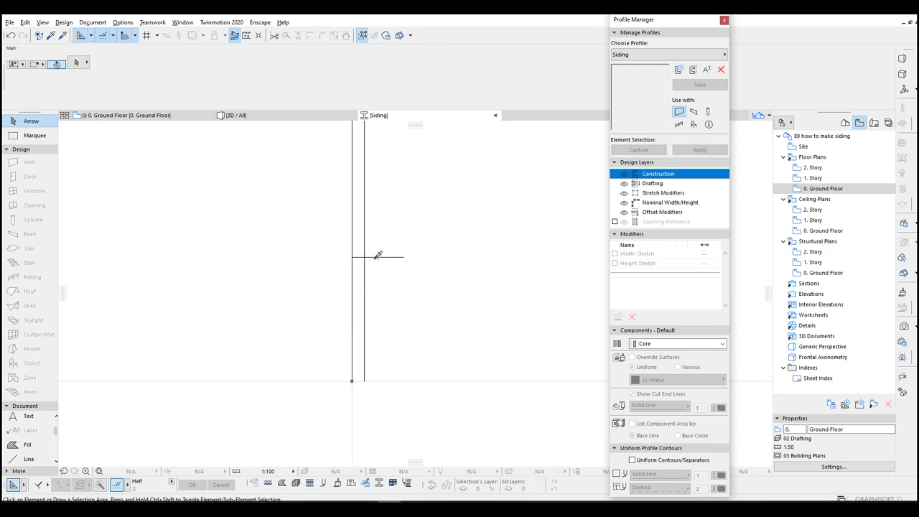
- Draw the board's slanted edge and its bottom closing line
key("l")
left_click(364, 257)
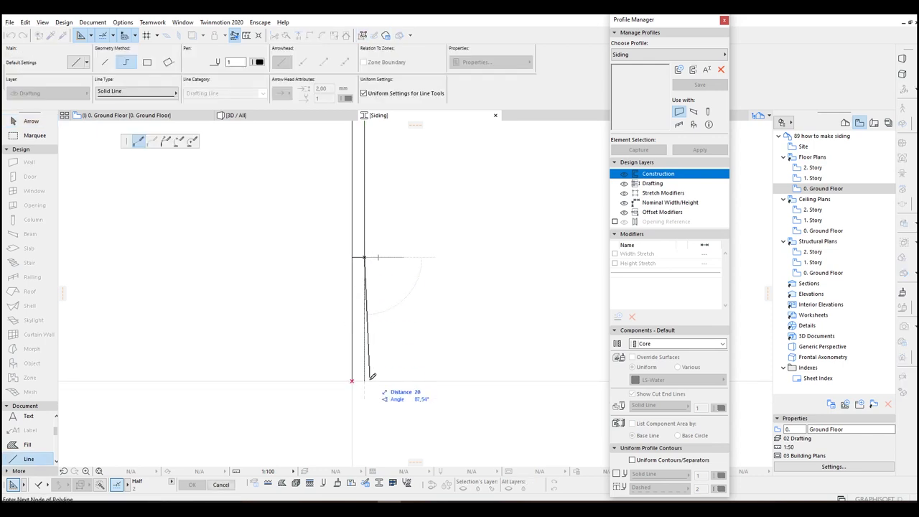
scroll(372, 375, "up", 2)
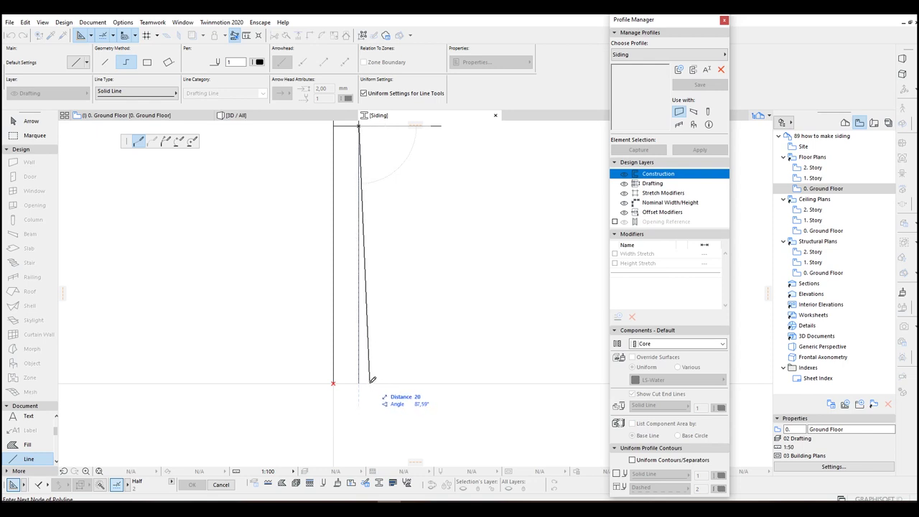
double_click(374, 386)
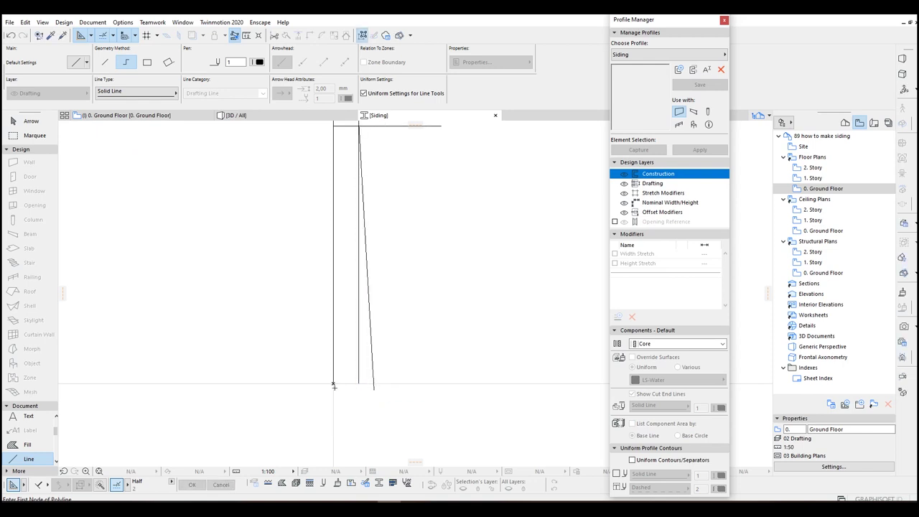
left_click(333, 382)
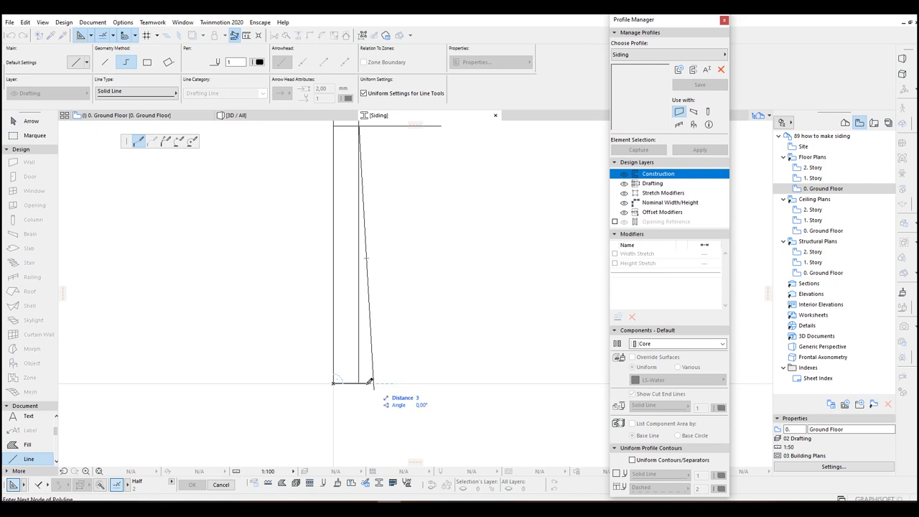
double_click(369, 381)
key("Escape")
- Select the slanted and bottom board lines to check the outline, then deselect
left_click(371, 382)
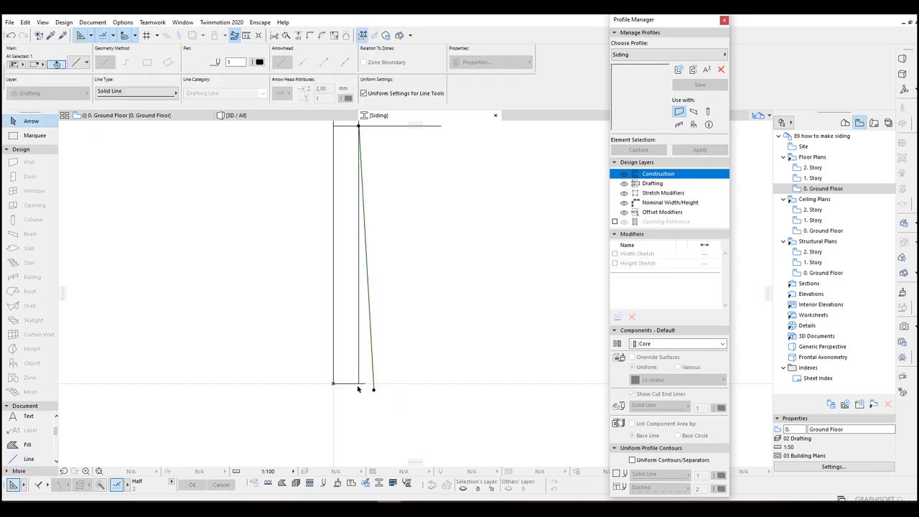
left_click(350, 386, "shift")
middle_click_drag(352, 374, 398, 362)
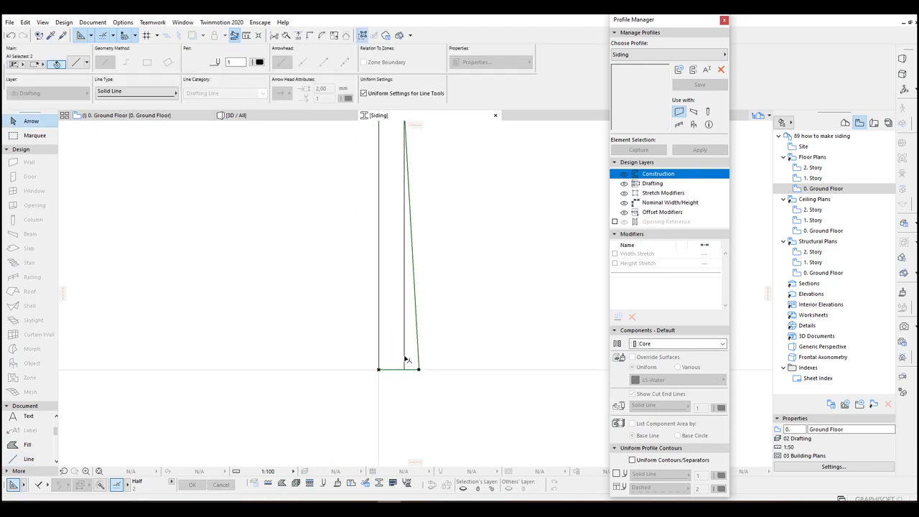
scroll(404, 360, "down", 3)
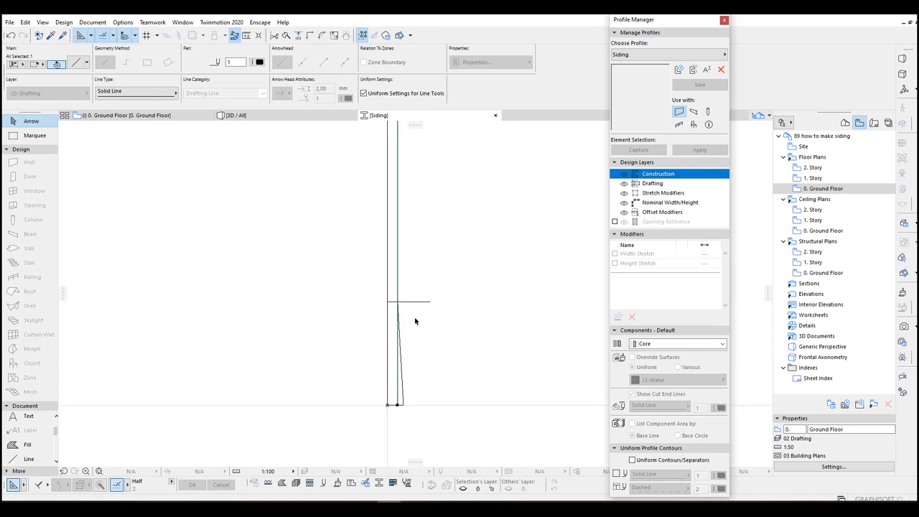
key("Escape")
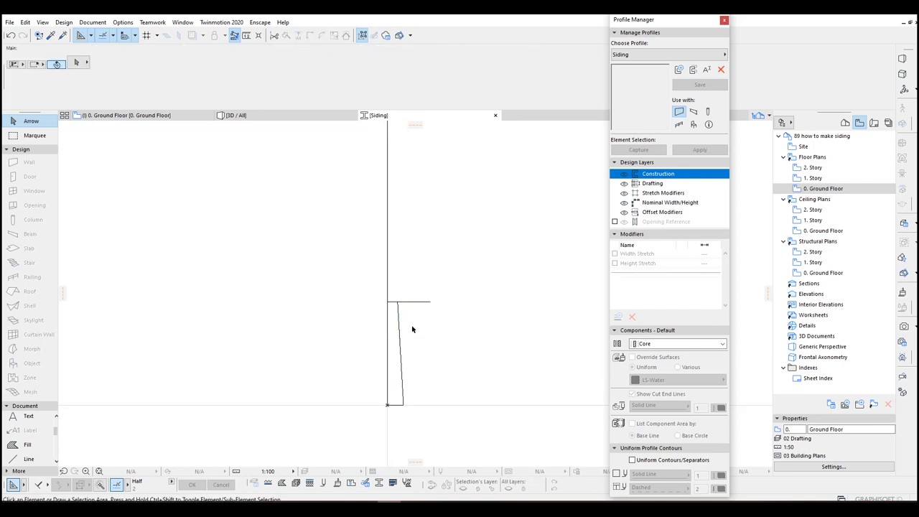
- Select the board outline's lines and start a multiple copy from its corner
scroll(389, 265, "down", 2)
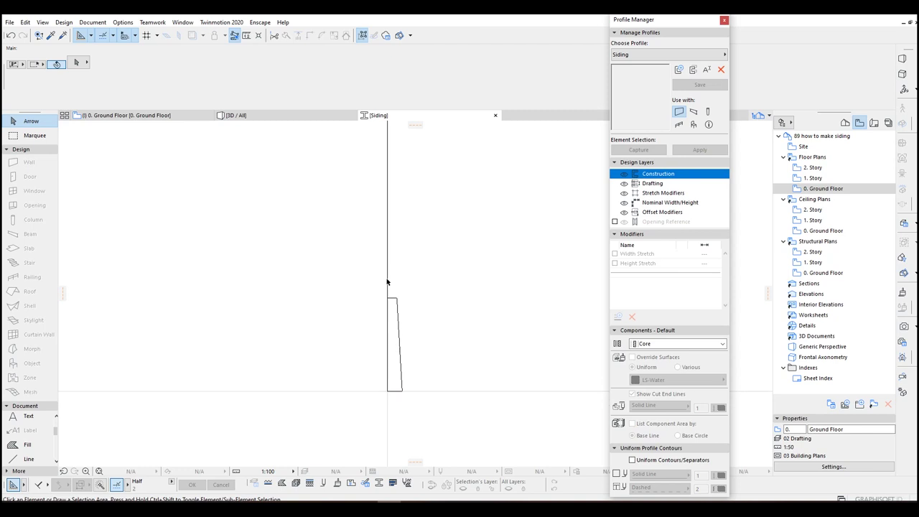
left_click_drag(360, 279, 412, 360)
middle_click_drag(433, 343, 391, 363)
key("ctrl+u")
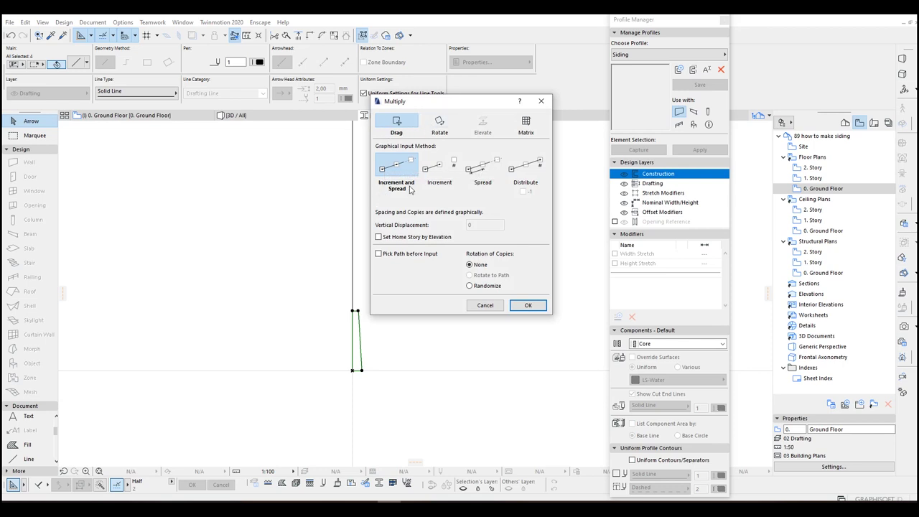
left_click(529, 308)
left_click(352, 370)
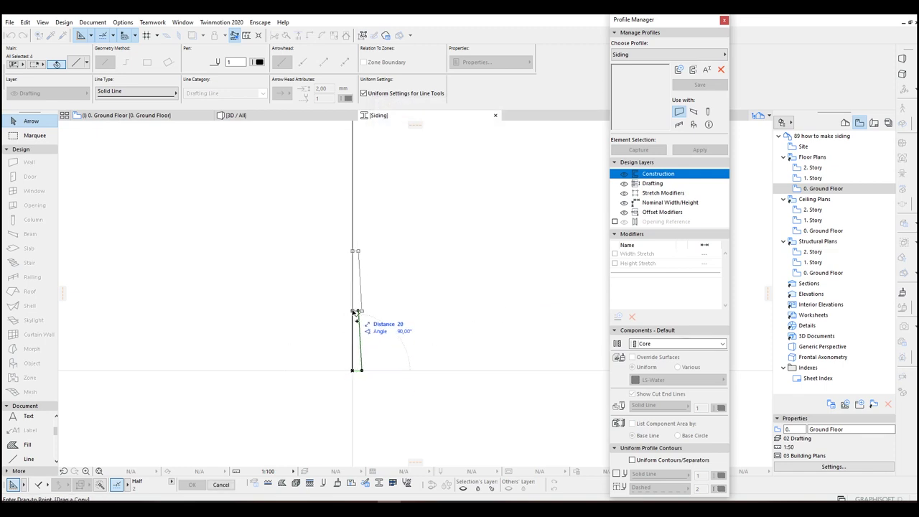
- Place the sloped-line copy beside the original, then switch to the Fill tool
scroll(353, 252, "down", 3)
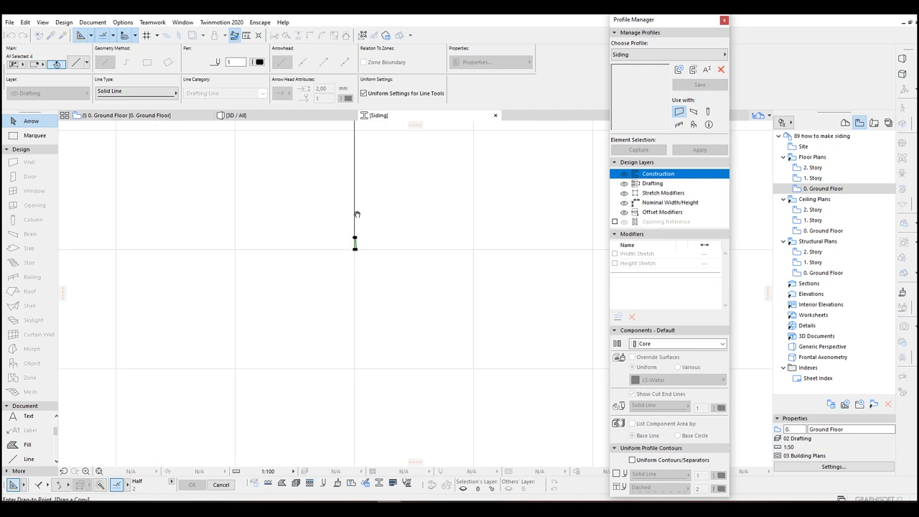
scroll(367, 362, "up", 2)
scroll(381, 343, "up", 2)
left_click(384, 332)
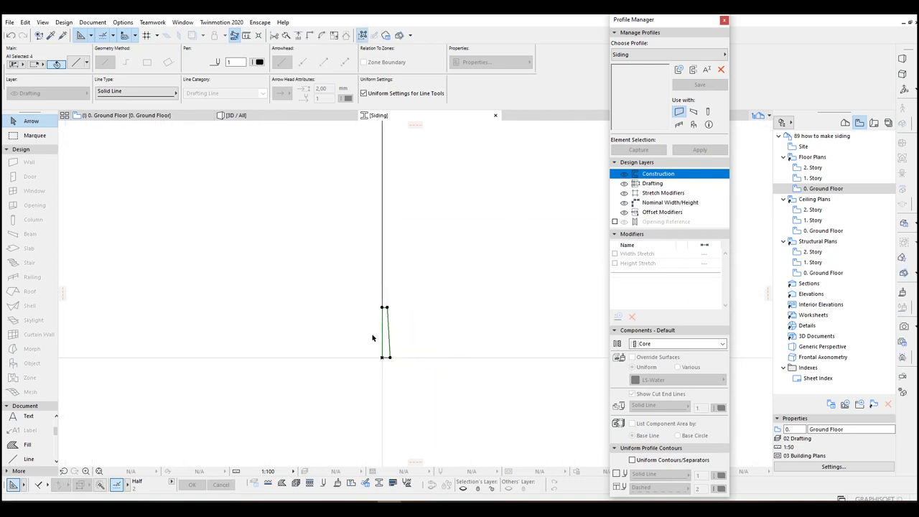
left_click(28, 444)
scroll(371, 349, "up", 3)
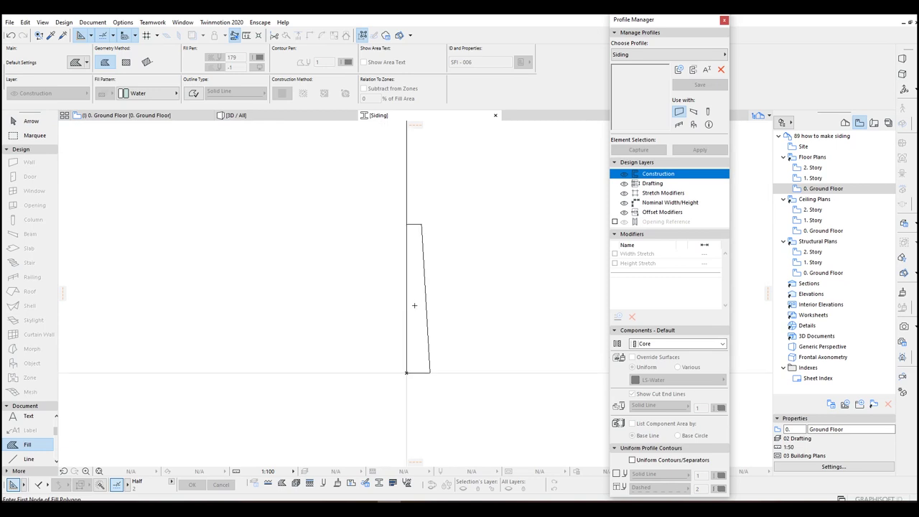
- Fill the tapered board outline with the Insulation - Fiber Hard pattern
left_click(415, 303)
key("Escape")
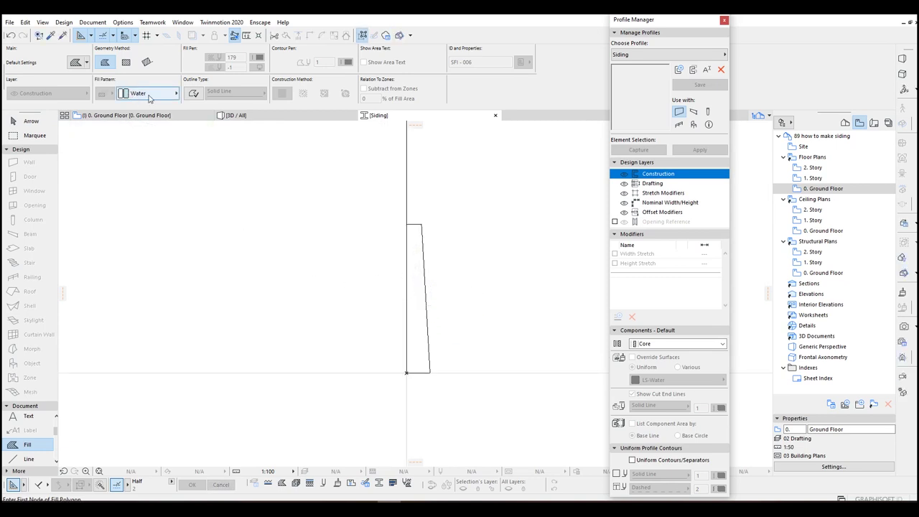
left_click(139, 93)
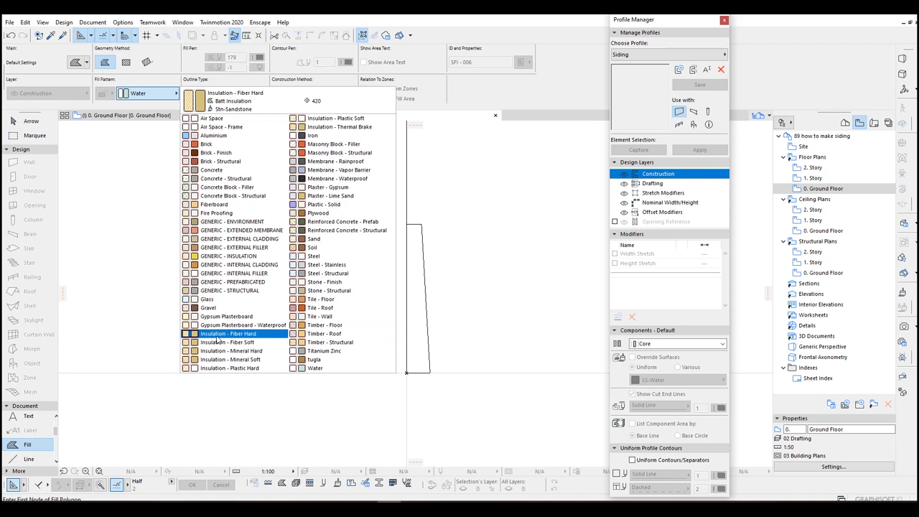
left_click(219, 342)
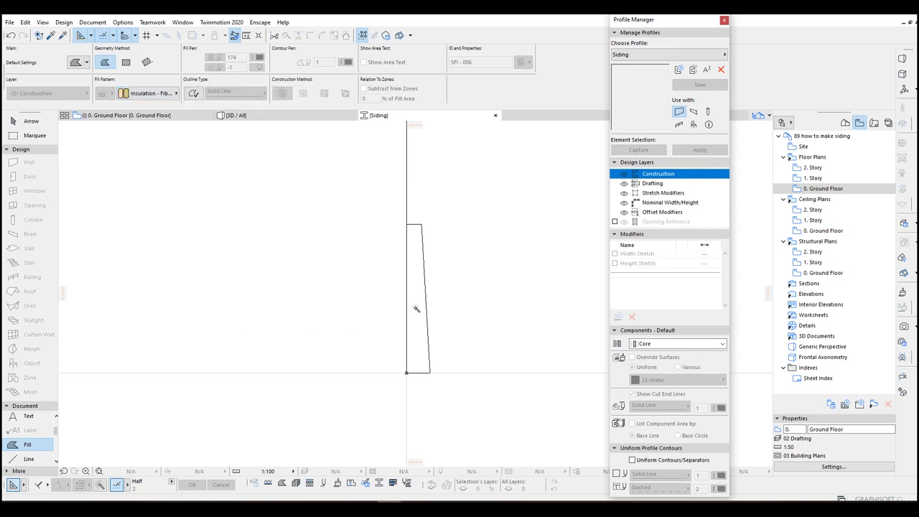
left_click(416, 308)
- Box-select the board outline together with its new fill
left_click(423, 314, "shift")
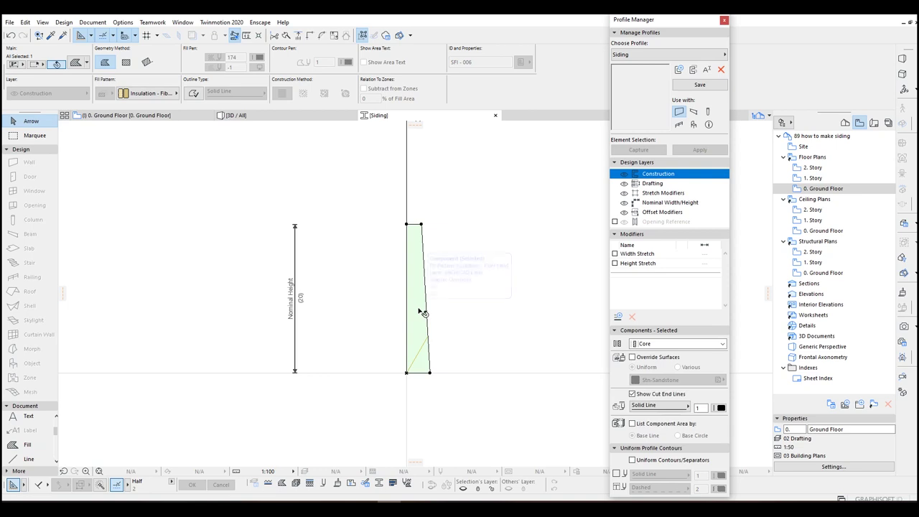
scroll(422, 309, "down", 3)
scroll(421, 302, "down", 1)
left_click(397, 248)
left_click(464, 365)
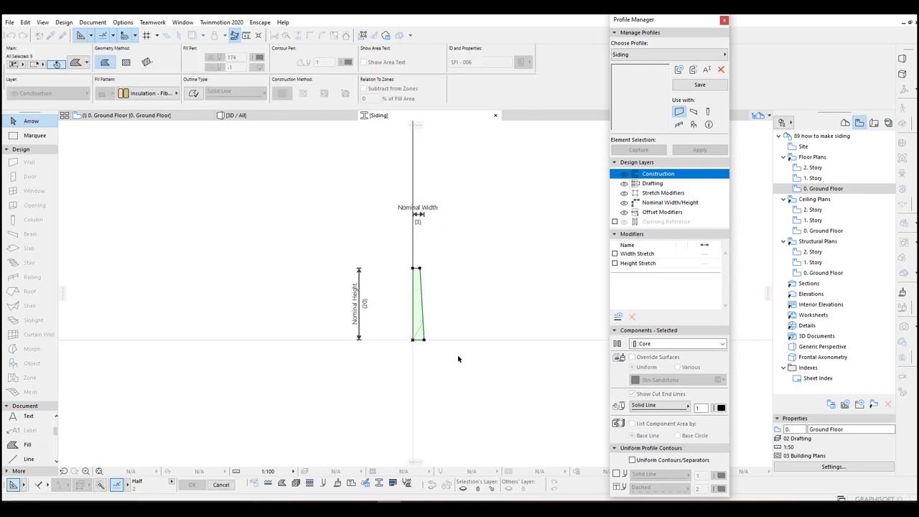
- Multiply the selected board, starting the copy from its bottom corner
middle_click_drag(423, 294, 406, 310)
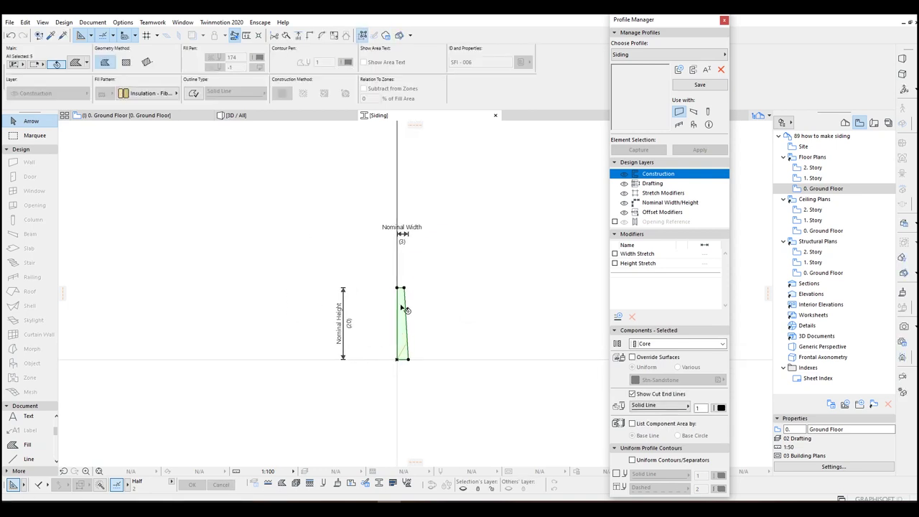
key("ctrl+u")
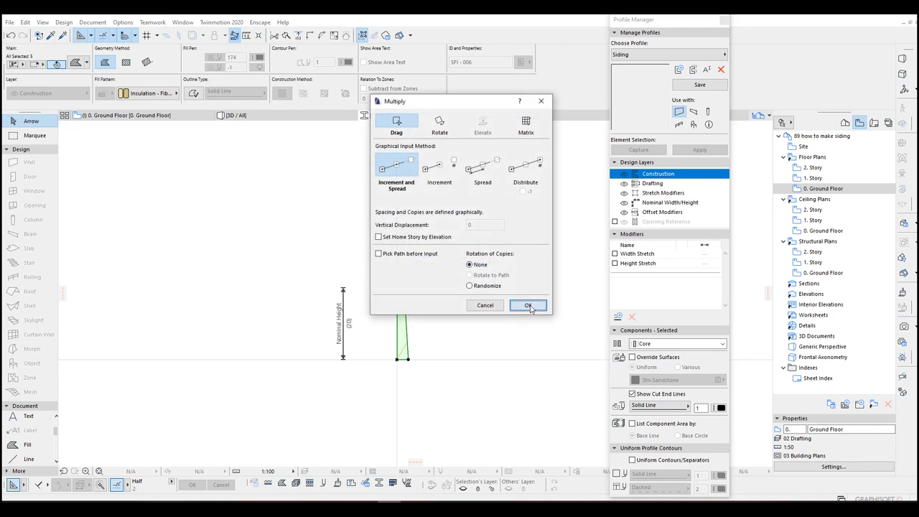
left_click(529, 306)
left_click(398, 359)
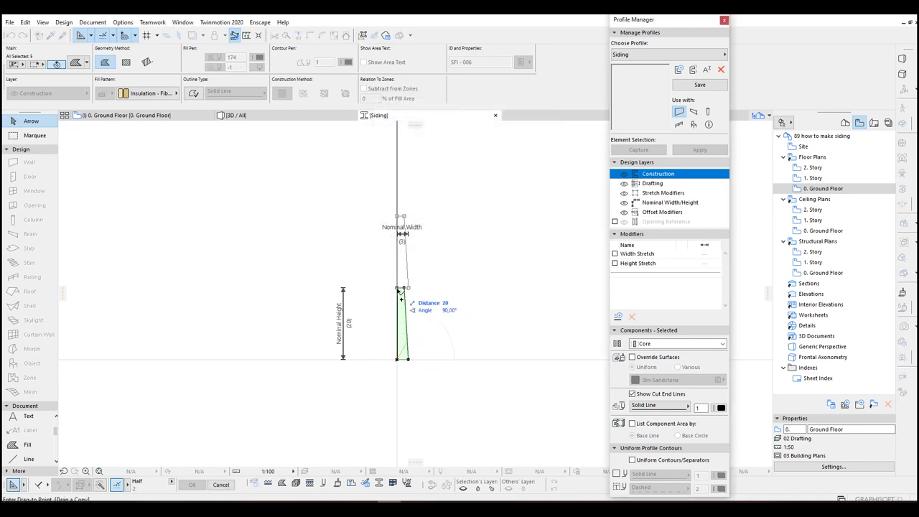
- Place the stacked board copies up to the 300 height and clear the selection
scroll(399, 287, "down", 3)
scroll(391, 418, "up", 5)
middle_click_drag(391, 418, 424, 197)
scroll(461, 273, "down", 2)
scroll(423, 263, "up", 2)
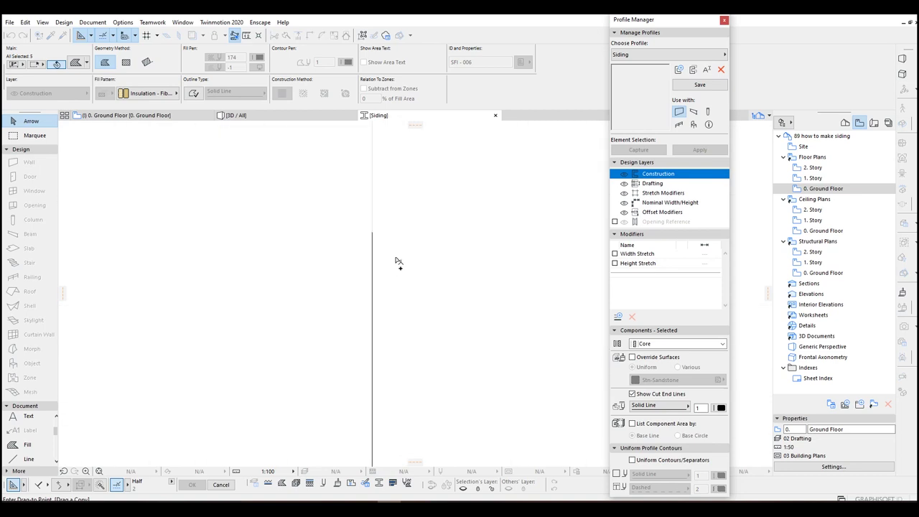
left_click(374, 302)
scroll(430, 243, "down", 3)
left_click(433, 273)
mouse_move(410, 273)
middle_mouse_down()
mouse_move(429, 274)
mouse_move(410, 242)
middle_mouse_up()
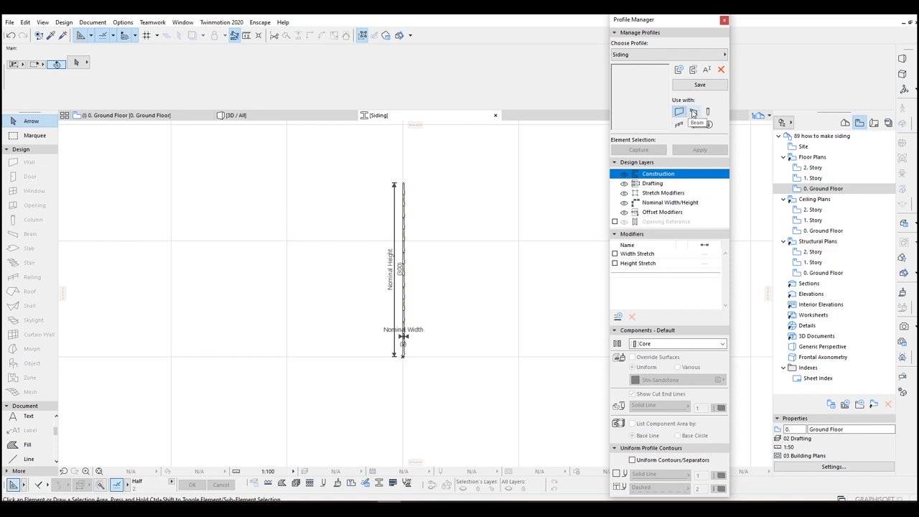
- Tick Beam under 'Use with' and choose Finish as the profile's component type
left_click(694, 113)
left_click(647, 345)
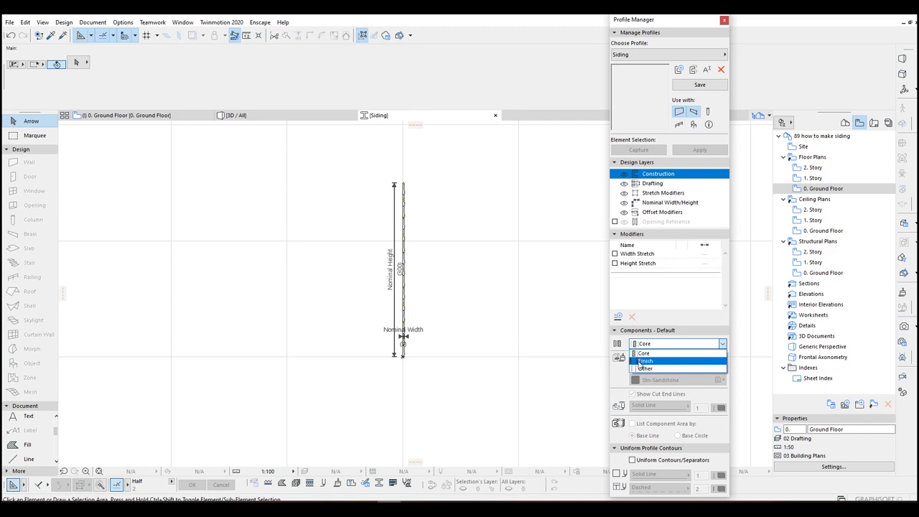
left_click(641, 362)
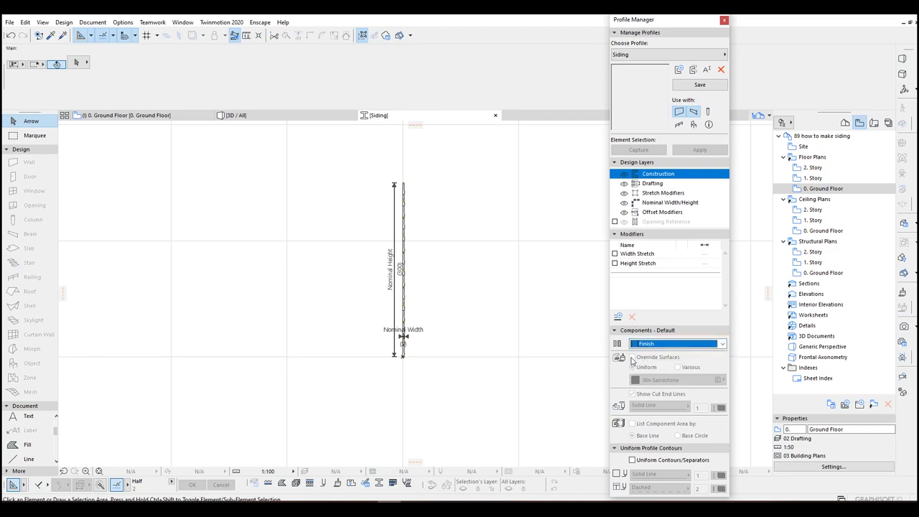
scroll(409, 295, "up", 5)
scroll(390, 288, "up", 1)
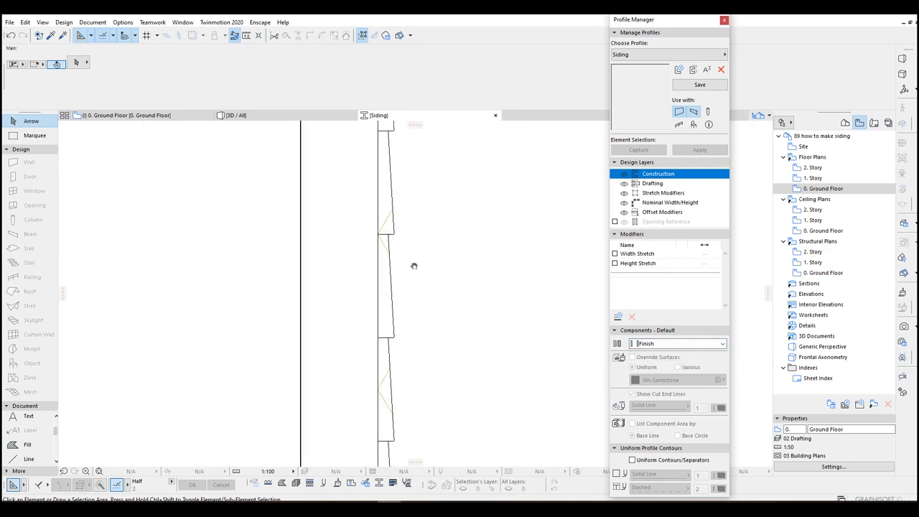
middle_click_drag(385, 266, 436, 245)
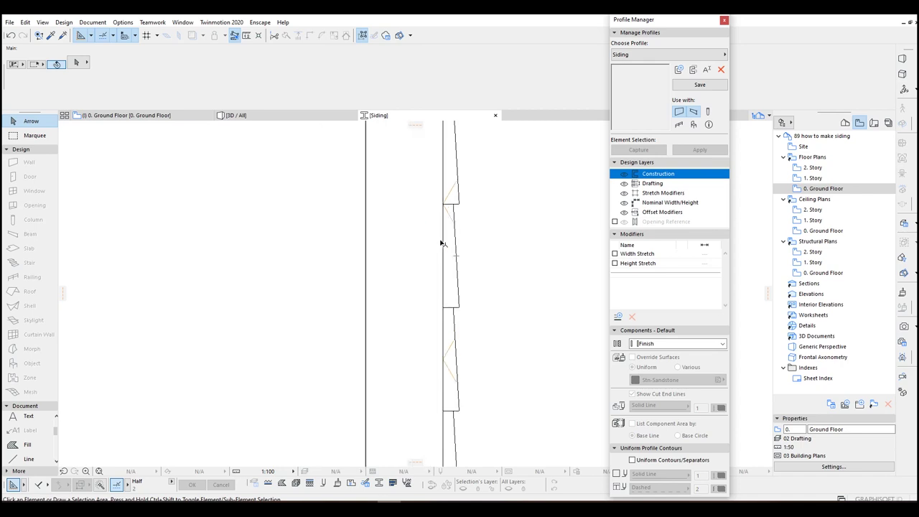
- Select all board fills, override their surfaces with Paint-12, and save the profile
left_click(452, 247, "alt")
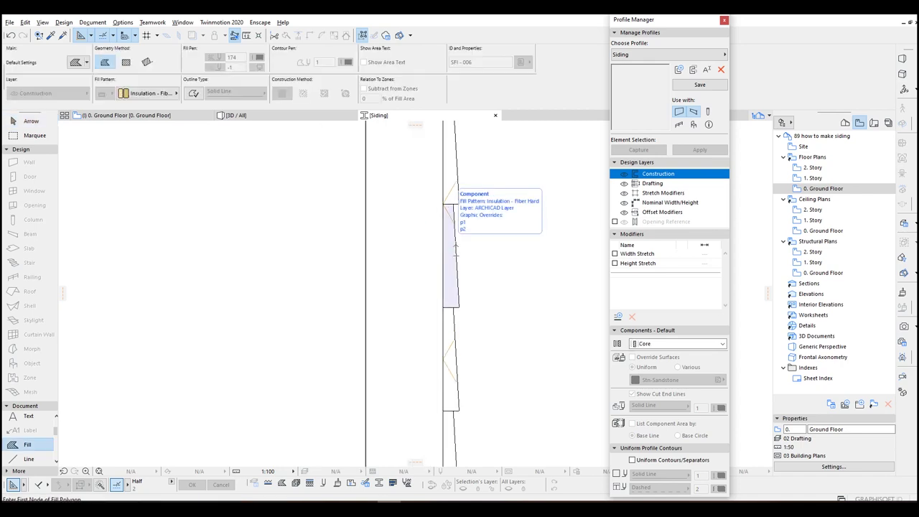
key("ctrl+a")
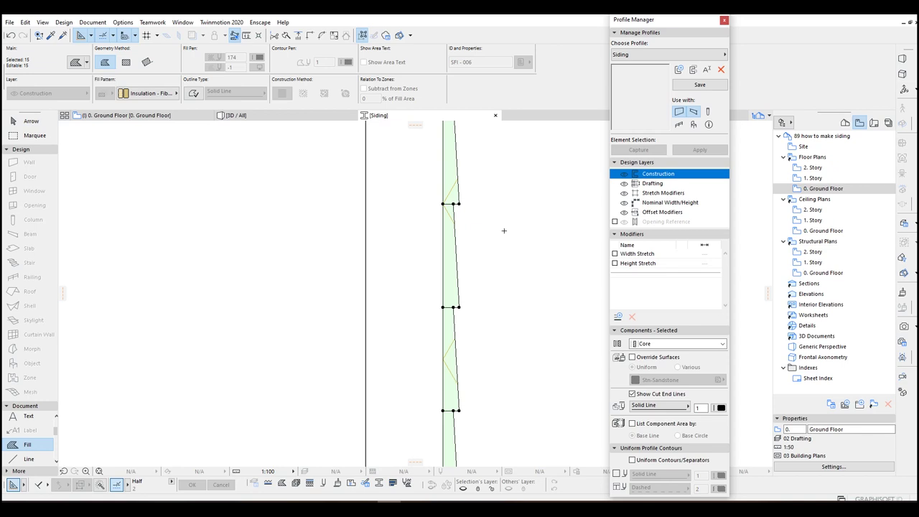
middle_click_drag(517, 291, 500, 266)
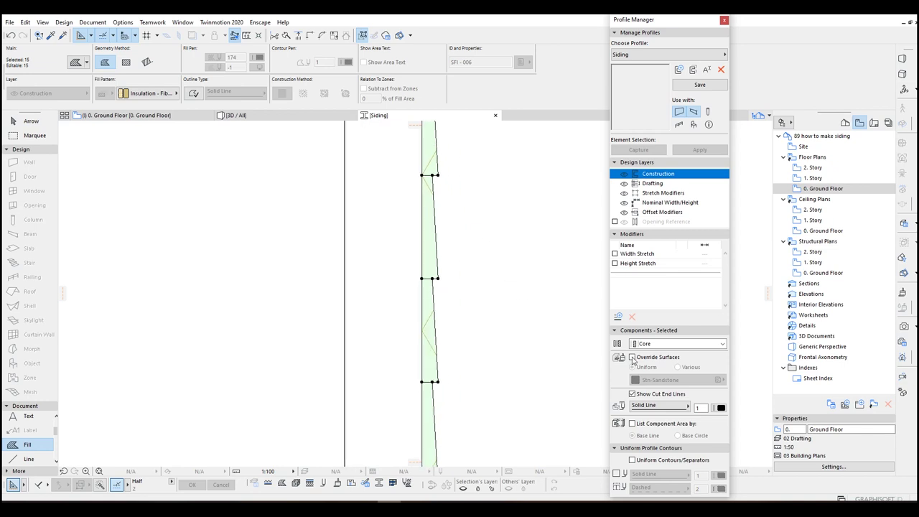
left_click(632, 357)
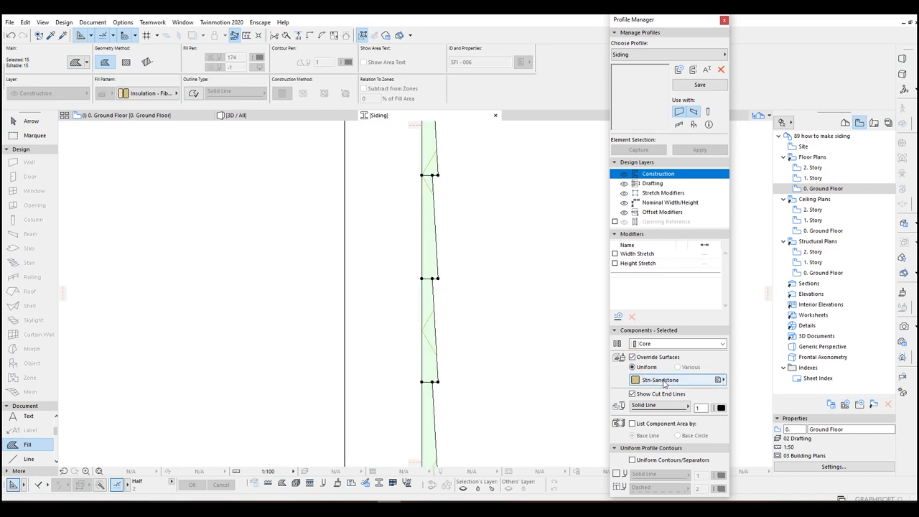
left_click(665, 382)
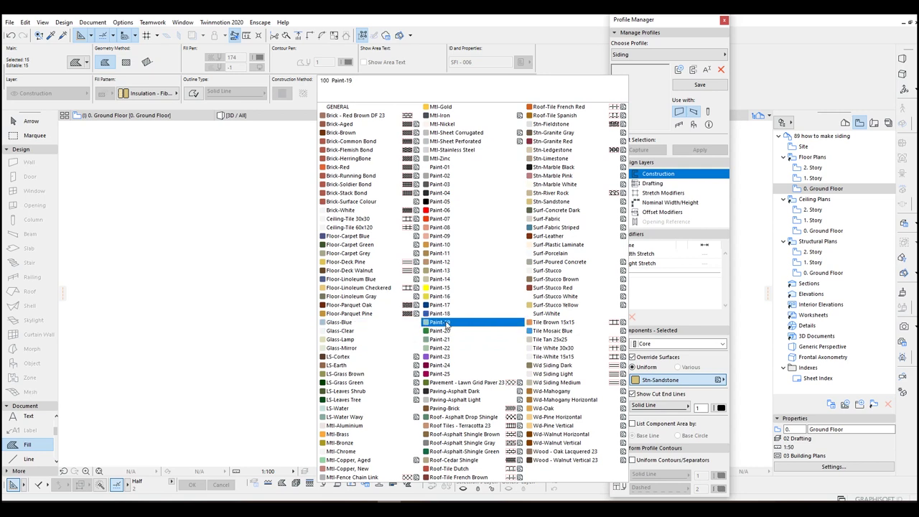
left_click(436, 263)
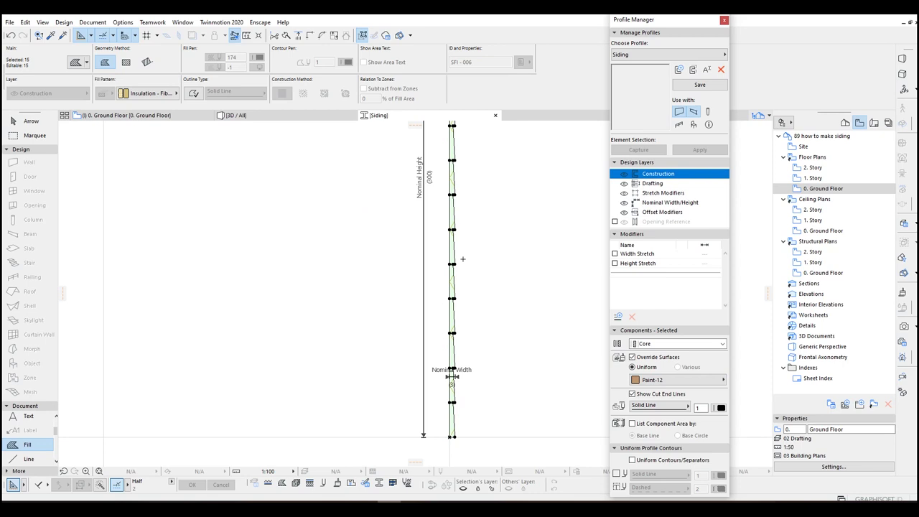
left_click(699, 85)
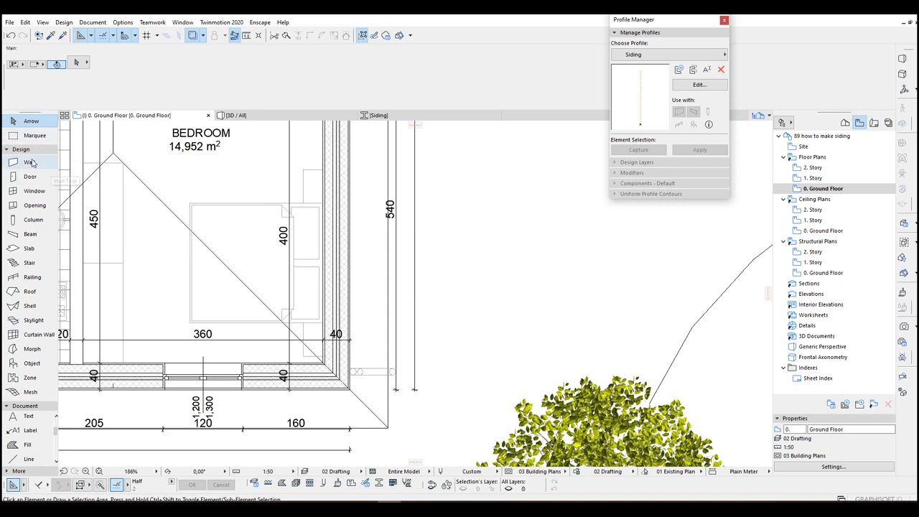
- Switch to the Wall tool on the Ground Floor plan and apply the layer settings
left_click(28, 164)
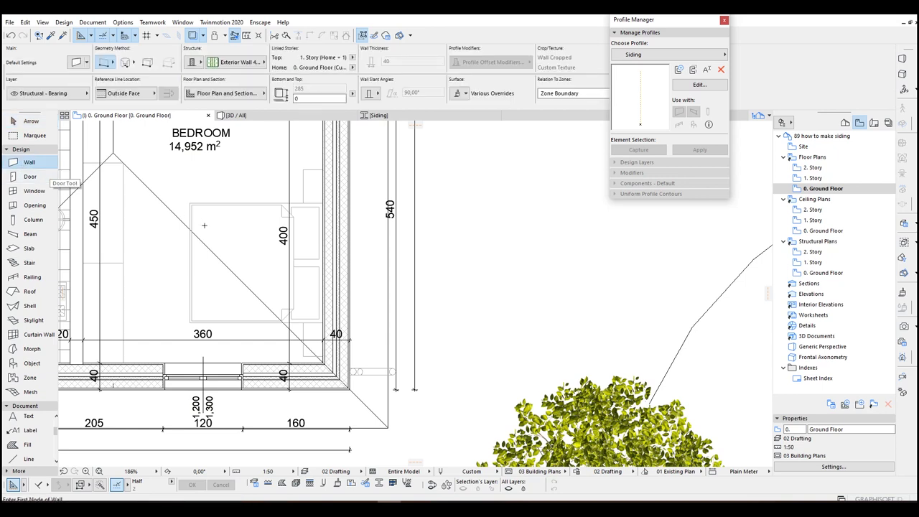
middle_click_drag(207, 228, 243, 218)
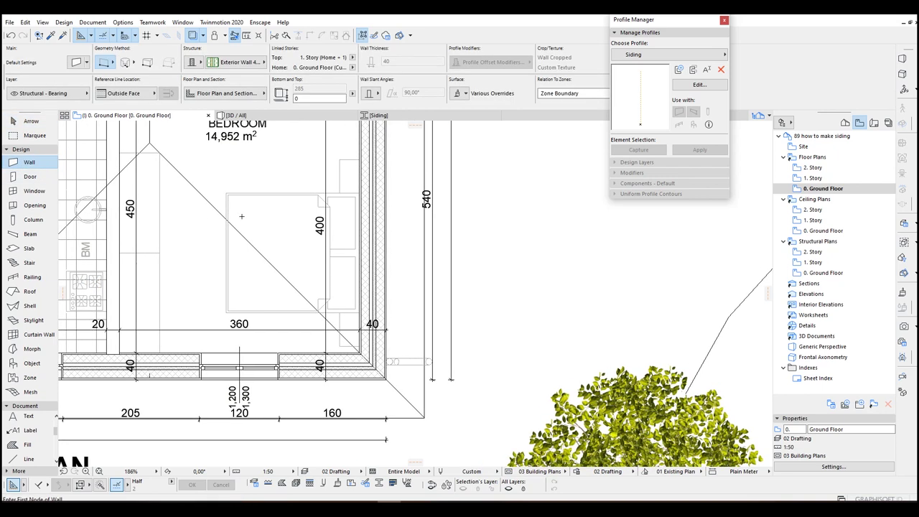
key("ctrl+l")
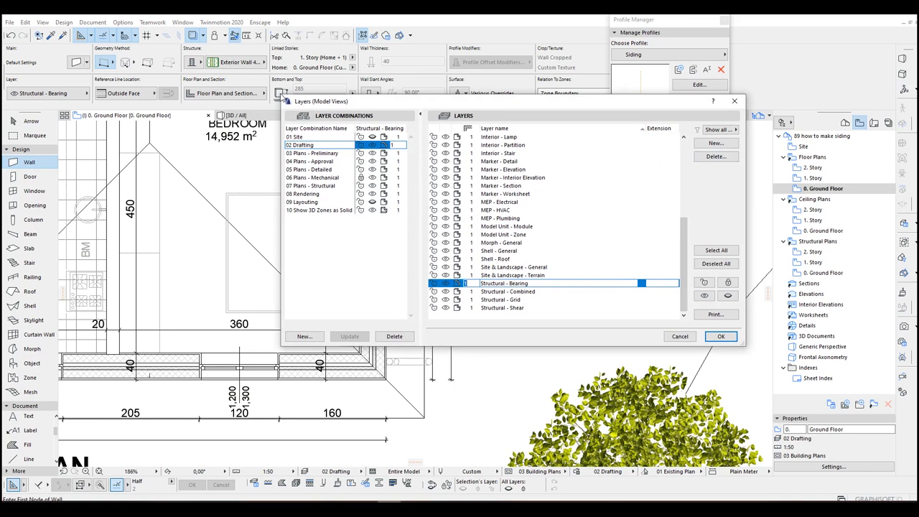
key("Return")
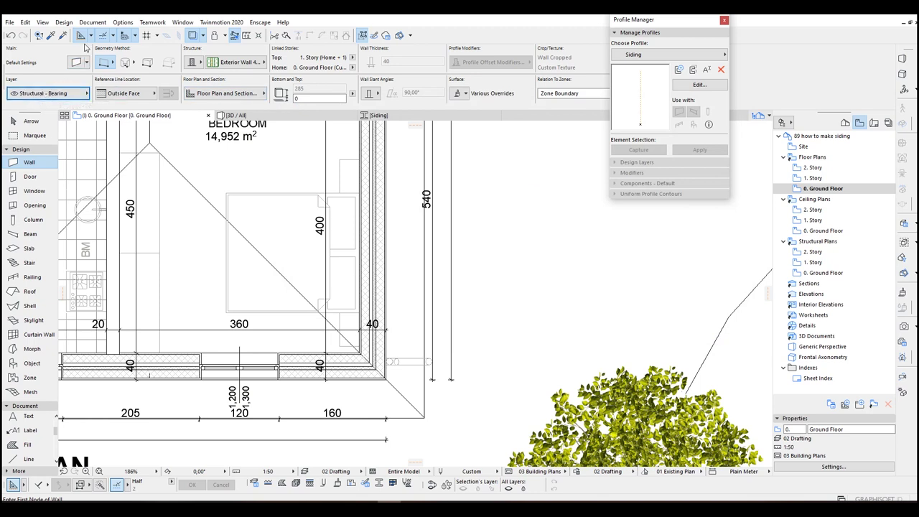
left_click(92, 22)
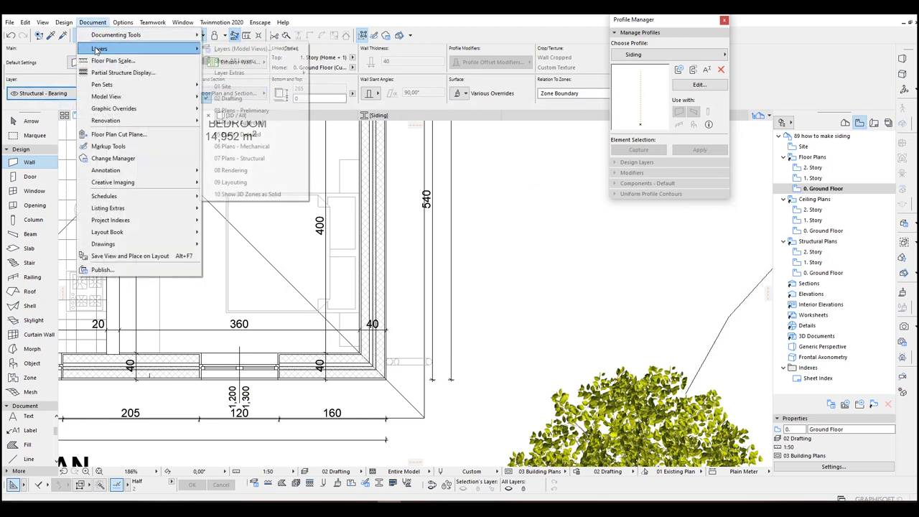
mouse_move(100, 48)
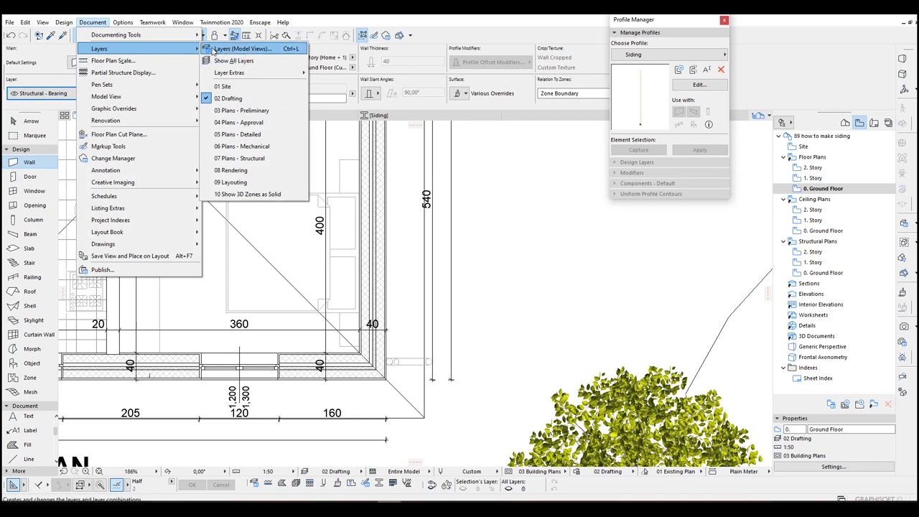
- Create a 'Siding' layer, update the 02 Drafting combination, and close Layers
left_click(225, 49)
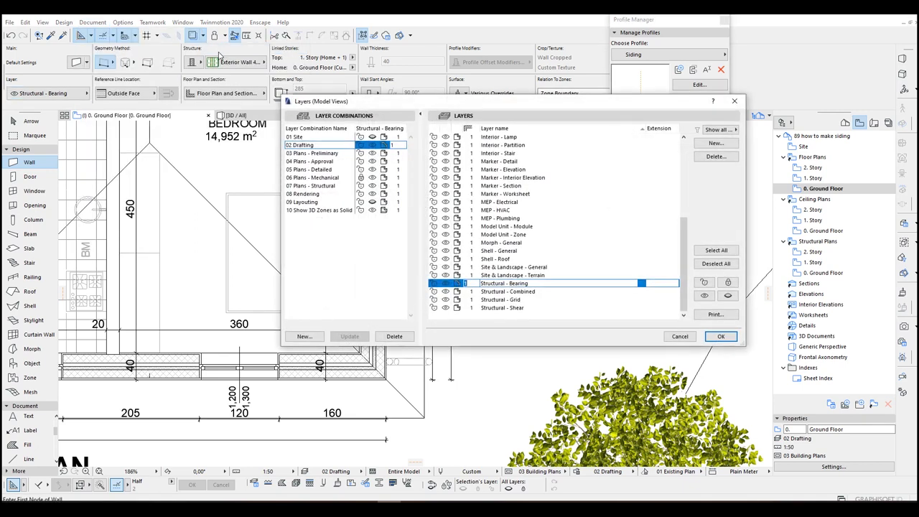
left_click(713, 145)
type("Siding")
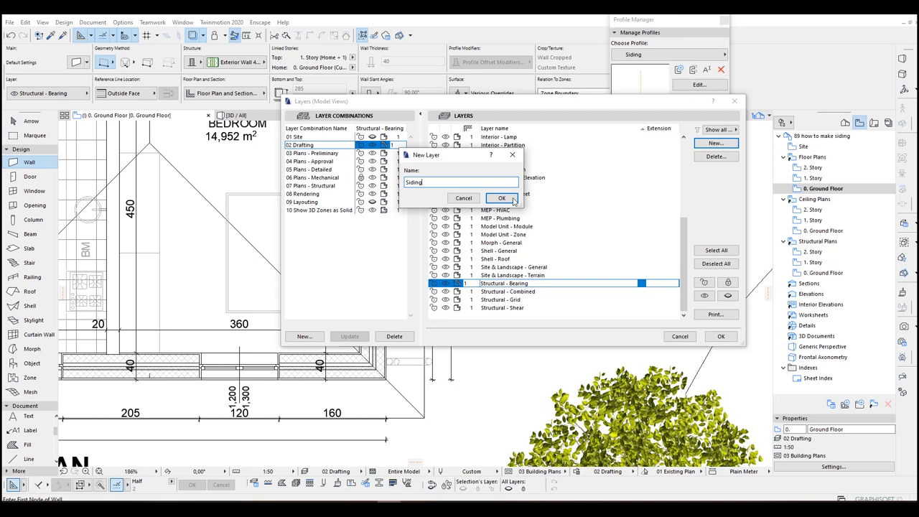
left_click(503, 198)
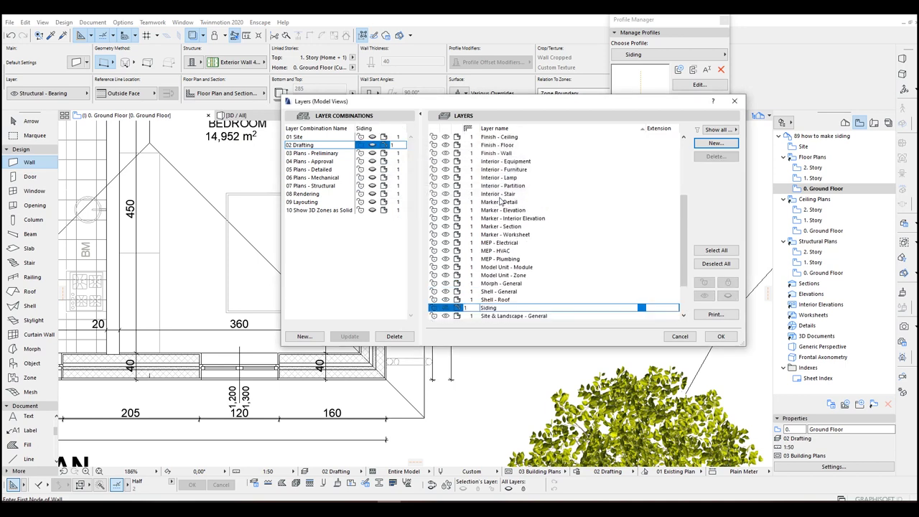
scroll(685, 237, "down", 1)
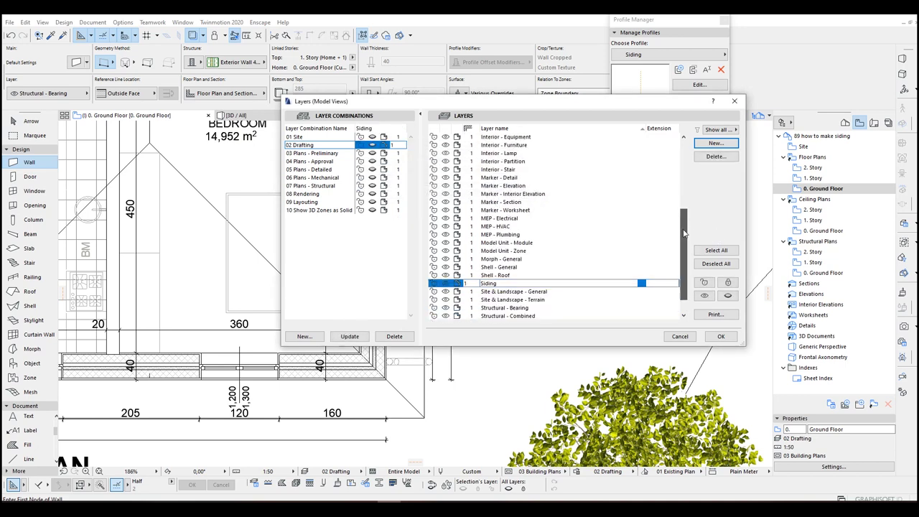
scroll(685, 237, "down", 2)
left_click(463, 275)
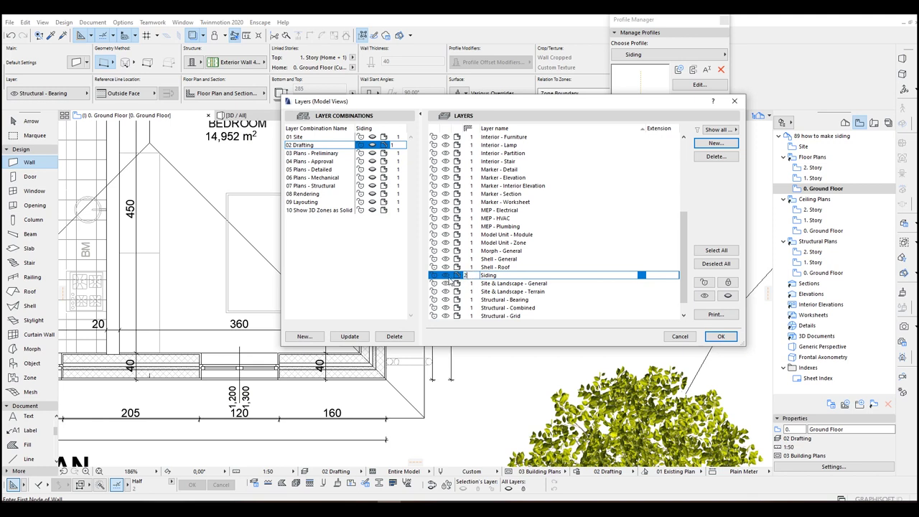
left_click(352, 341)
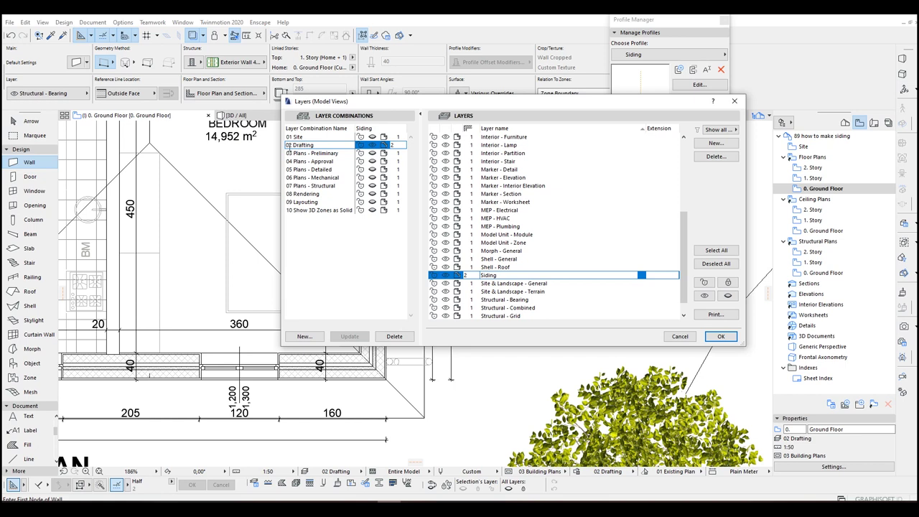
left_click(718, 336)
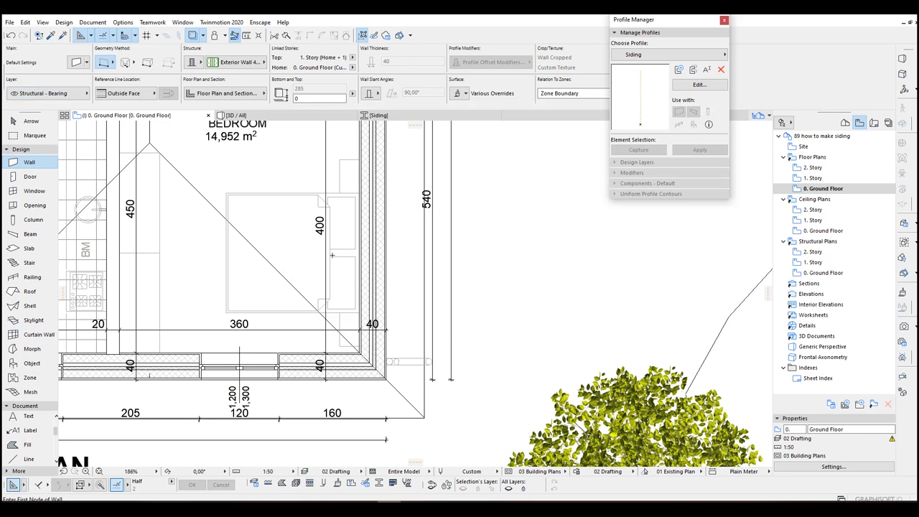
- Put new walls on the Siding layer with a Profile structure using the 'Siding' profile
left_click(45, 94)
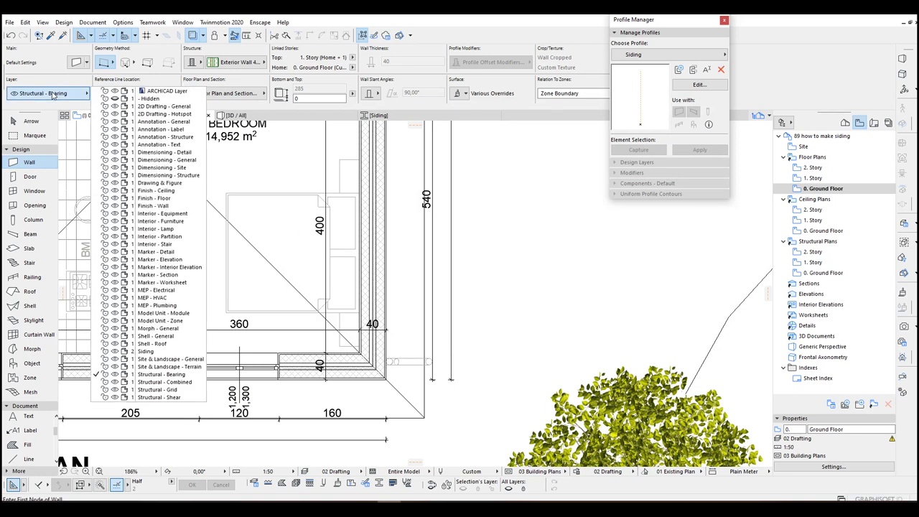
left_click(158, 351)
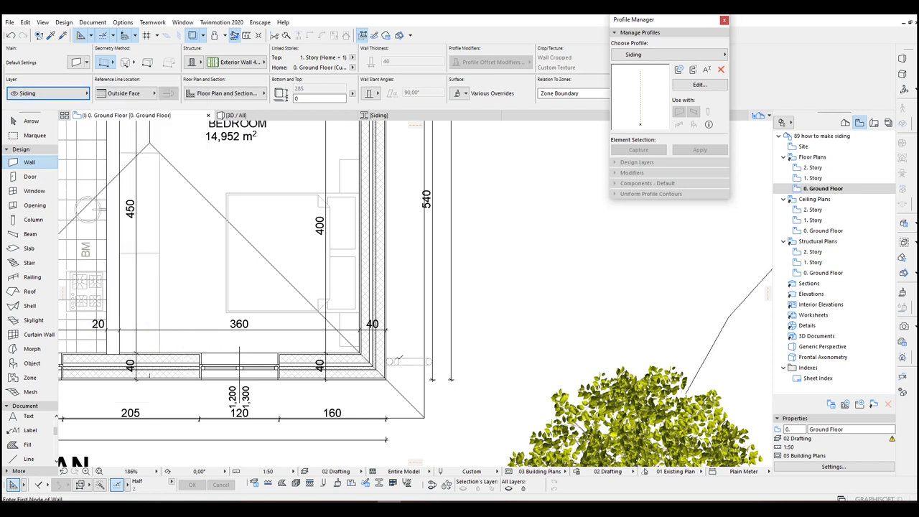
left_click(193, 62)
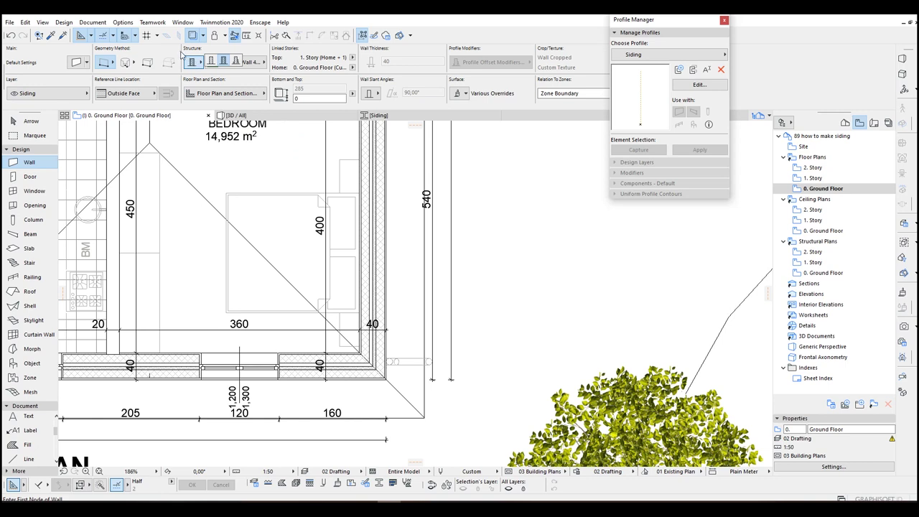
left_click(236, 64)
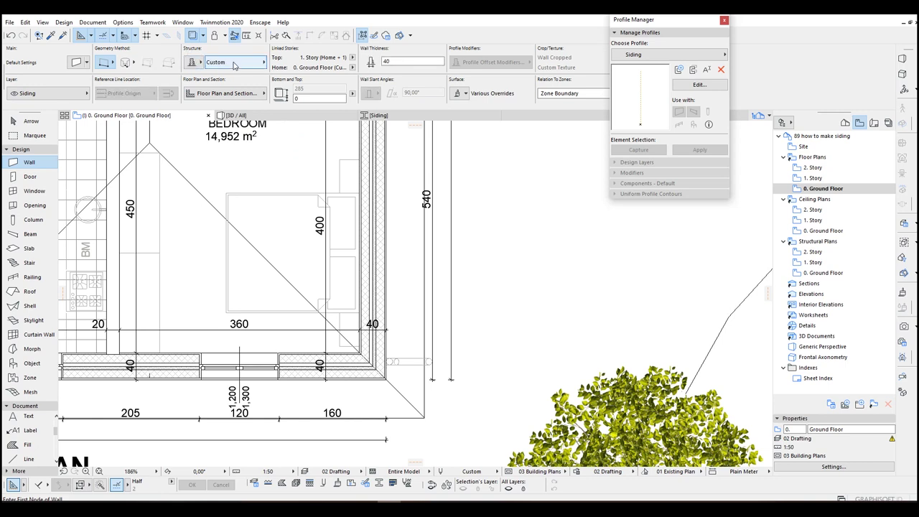
left_click(230, 65)
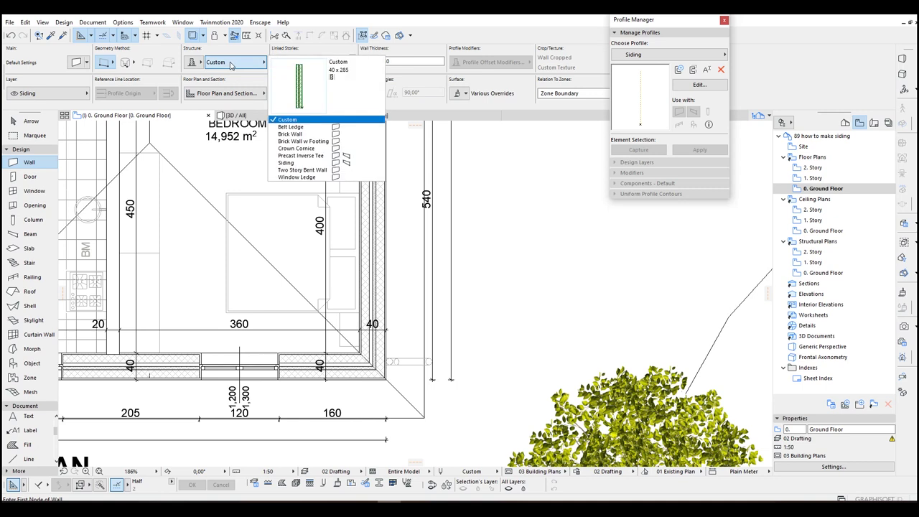
left_click(287, 164)
scroll(338, 237, "down", 2)
scroll(372, 294, "down", 2)
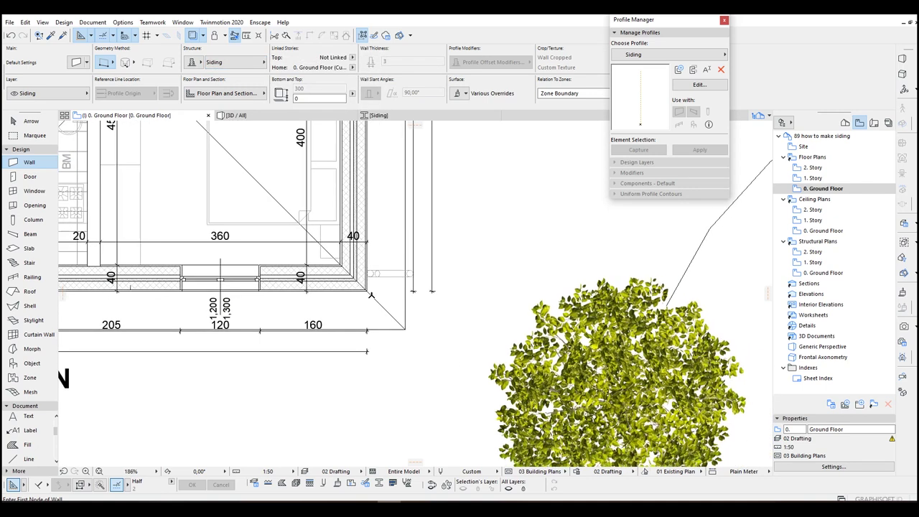
scroll(371, 294, "up", 3)
scroll(358, 287, "up", 2)
- Start the siding wall at the outer corner and flip it across its reference line
left_click(365, 282)
scroll(368, 269, "up", 2)
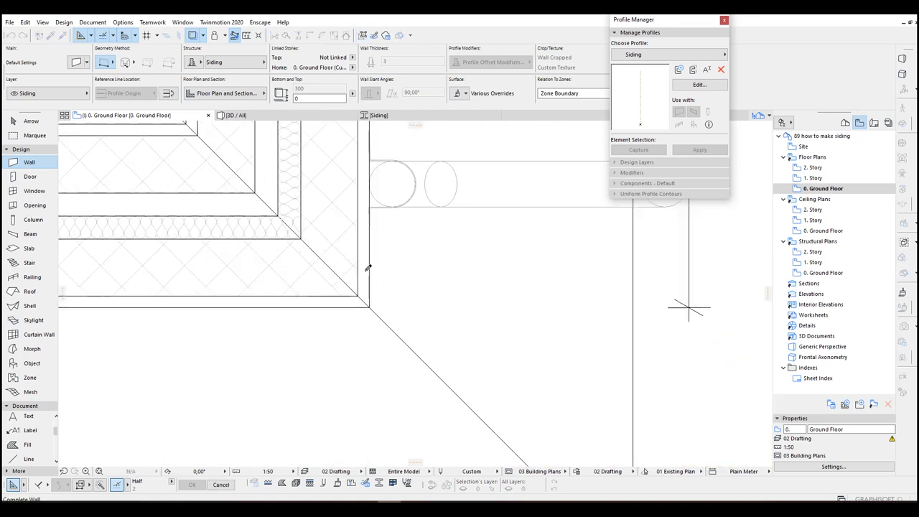
scroll(367, 277, "down", 1)
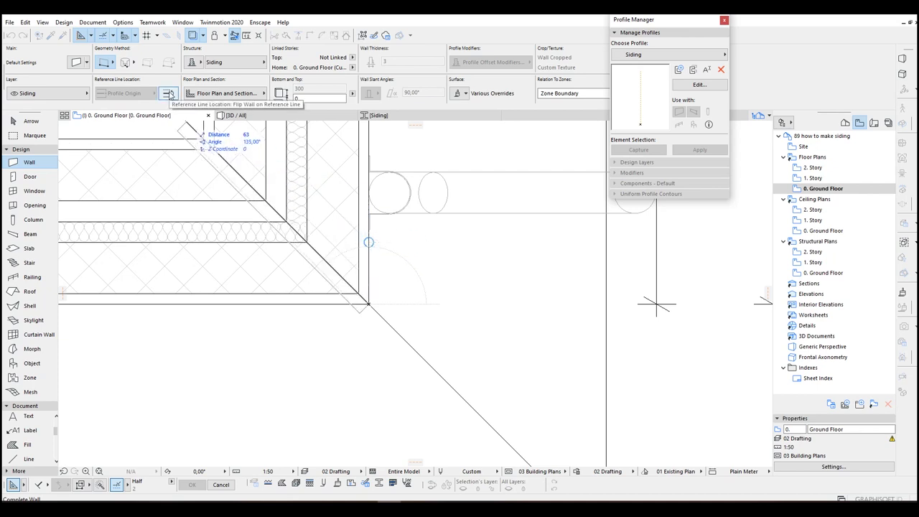
left_click(170, 95)
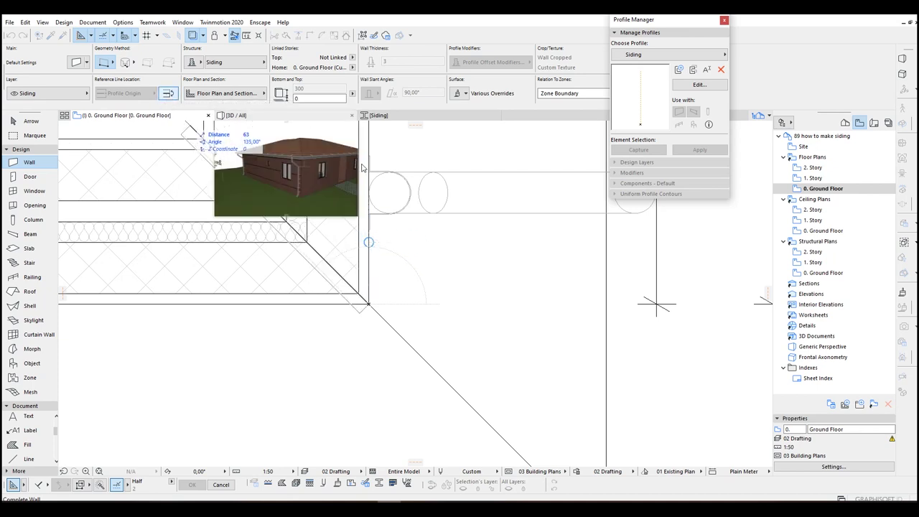
- Finish the wall along the outer face and select the new siding wall
mouse_move(372, 167)
middle_mouse_down()
mouse_move(455, 226)
mouse_move(472, 257)
middle_mouse_up()
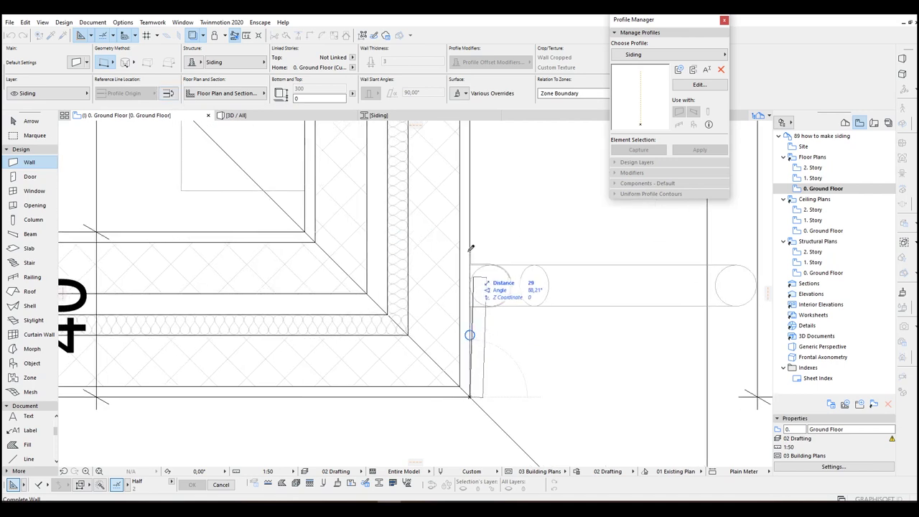
scroll(472, 256, "down", 3)
scroll(474, 359, "down", 2)
scroll(475, 371, "up", 3)
scroll(475, 370, "down", 3)
scroll(431, 360, "up", 3, "shift")
scroll(446, 324, "up", 3, "shift")
scroll(446, 324, "down", 5)
scroll(444, 336, "up", 3)
scroll(461, 202, "up", 3)
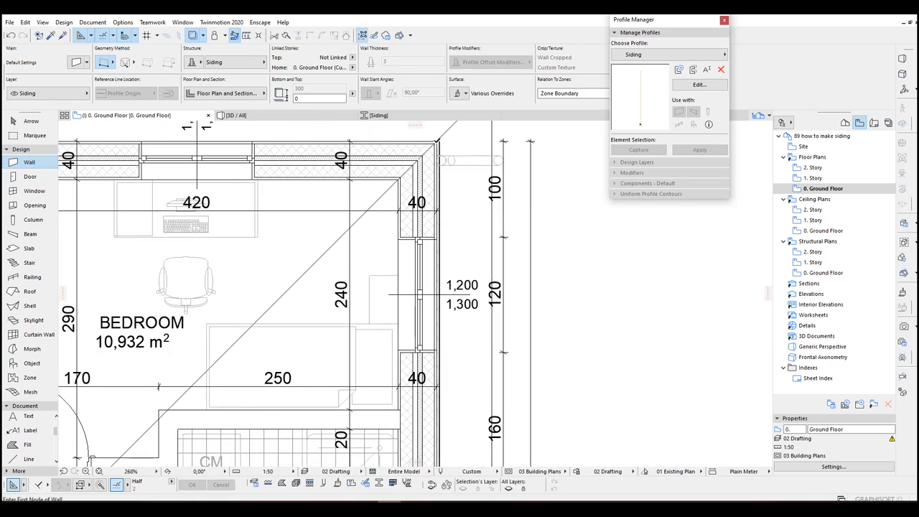
scroll(438, 148, "up", 3)
left_click(438, 147, "shift")
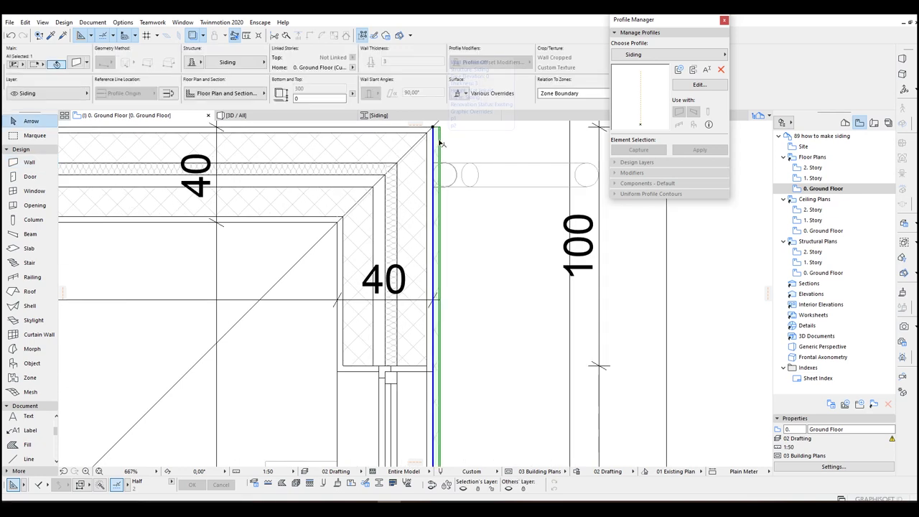
- Open the 3D view and orbit to see the long siding wall
key("Escape")
left_click(267, 116)
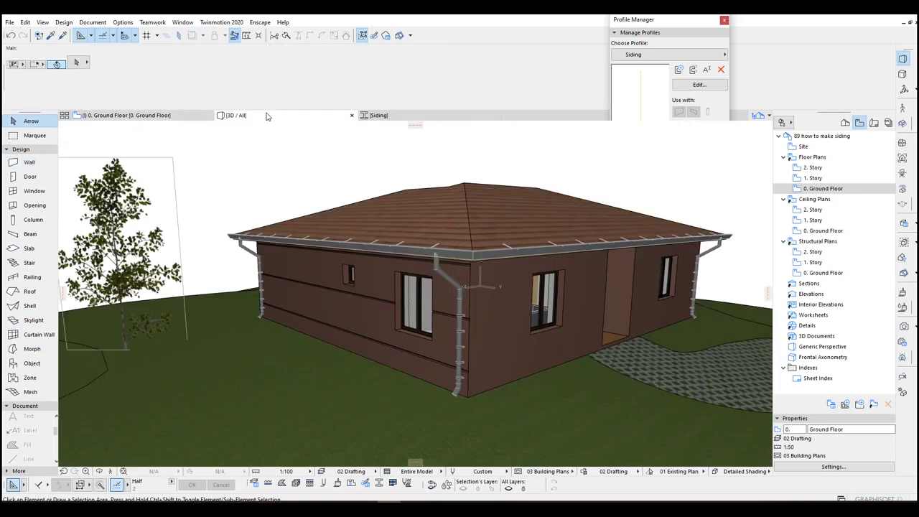
scroll(419, 332, "up", 2)
scroll(422, 359, "up", 3)
mouse_move(422, 359)
middle_mouse_down("shift")
mouse_move(638, 349)
mouse_move(462, 362)
middle_mouse_up("shift")
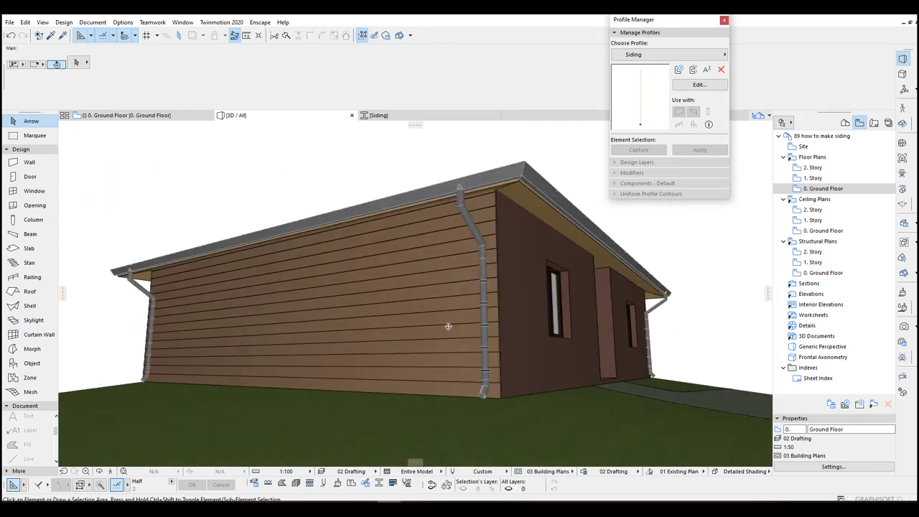
scroll(461, 362, "up", 3)
scroll(460, 361, "down", 3)
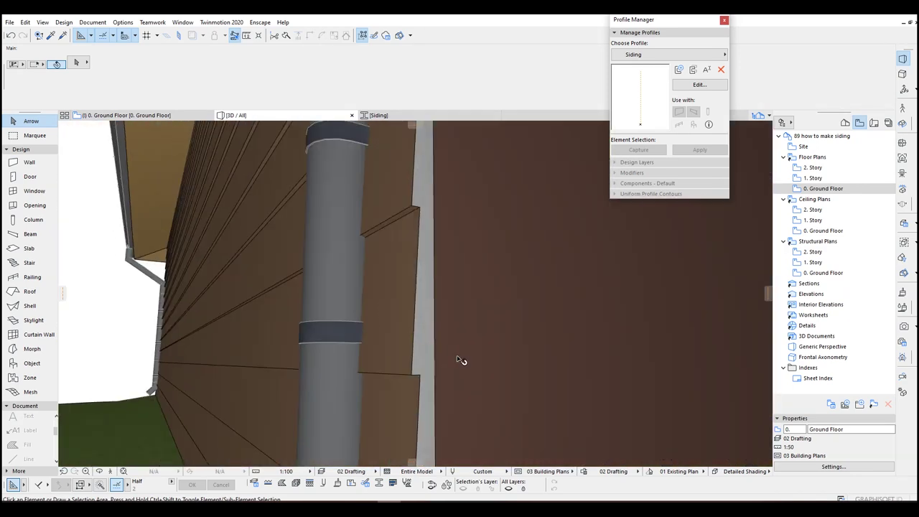
scroll(461, 361, "down", 2)
scroll(460, 361, "down", 2)
- Walk through the model in Explore mode to inspect the siding boards close up
key("shift+F3")
key("Down")
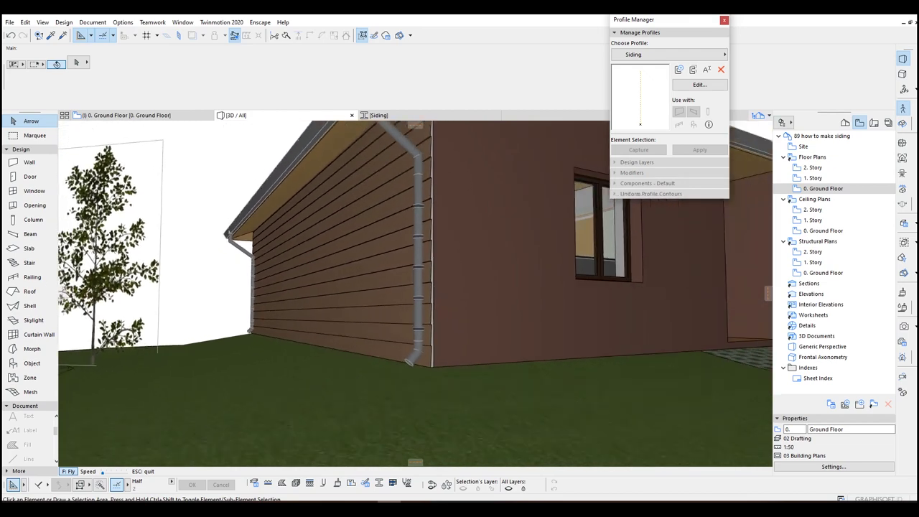
key("Left")
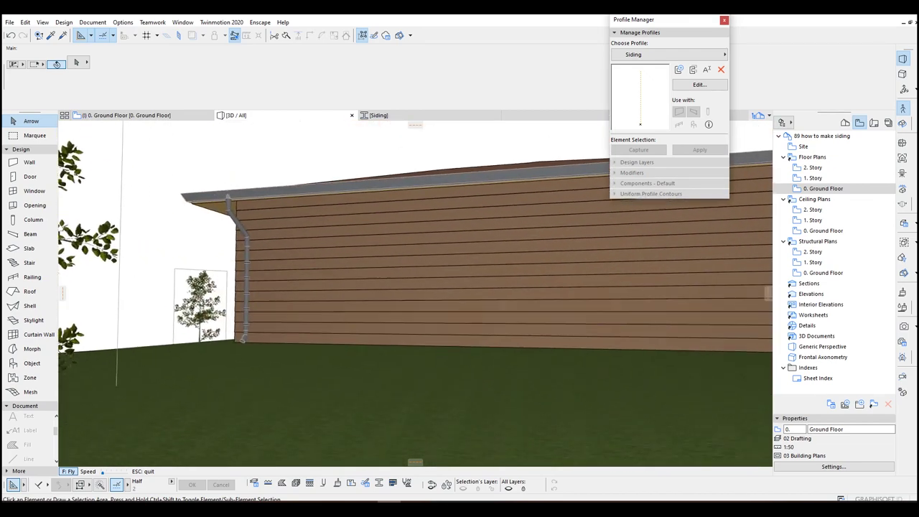
key("Up")
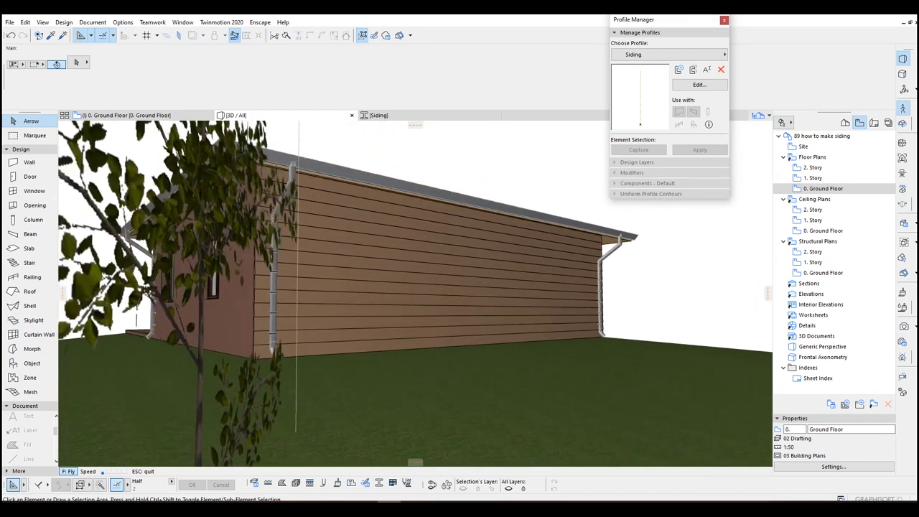
key("Down")
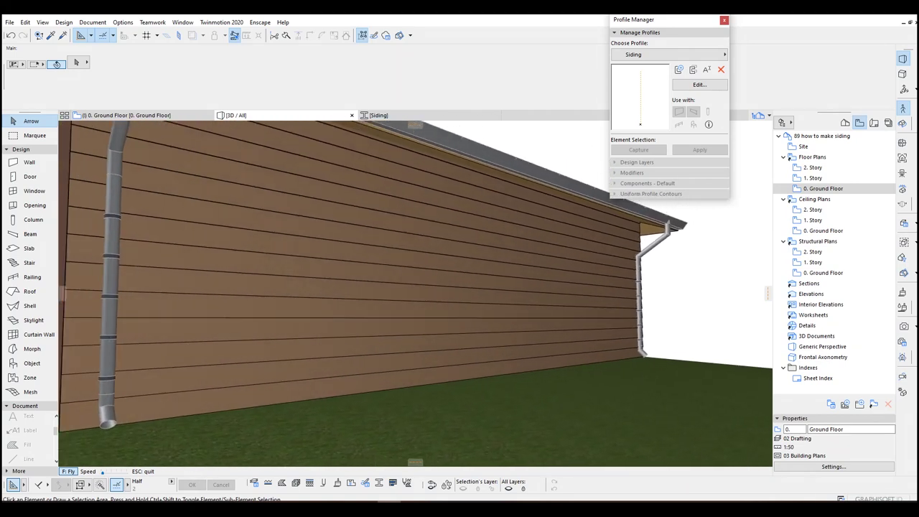
key("Escape")
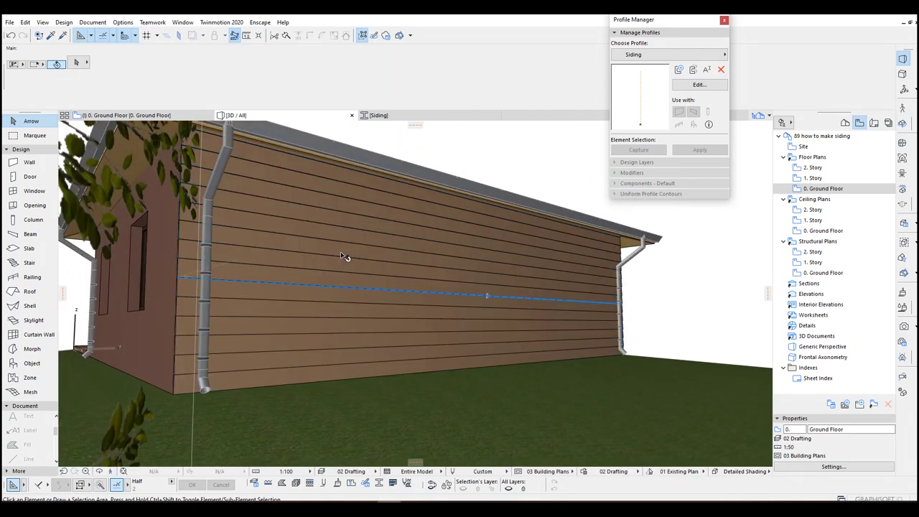
- Orbit around the building corner toward the window wall
mouse_move(204, 280)
middle_mouse_down("shift")
mouse_move(394, 280)
mouse_move(328, 282)
middle_mouse_up("shift")
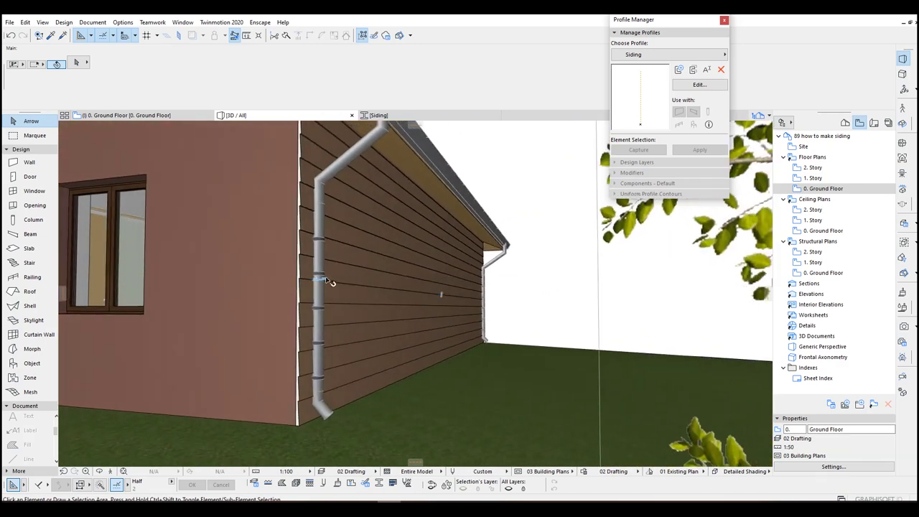
mouse_move(176, 242)
middle_mouse_down("shift")
mouse_move(404, 257)
mouse_move(395, 248)
mouse_move(179, 256)
middle_mouse_up("shift")
middle_click_drag(394, 281, 394, 283, "shift")
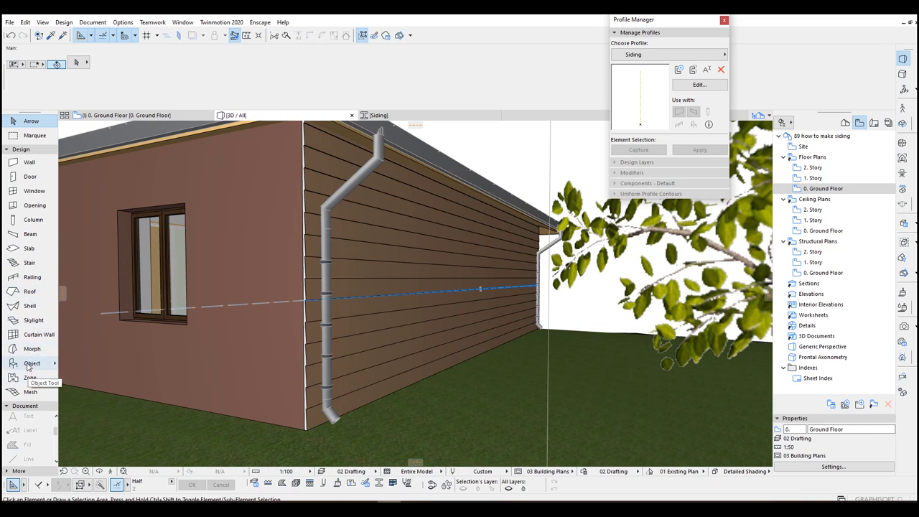
- Place a small opening on the siding wall with the Opening tool and select it
left_click(31, 207)
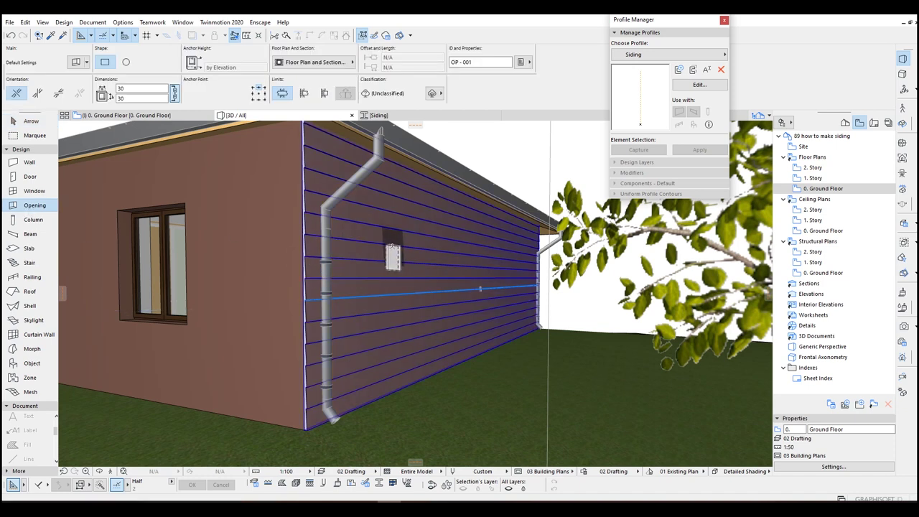
left_click(386, 253)
key("Escape")
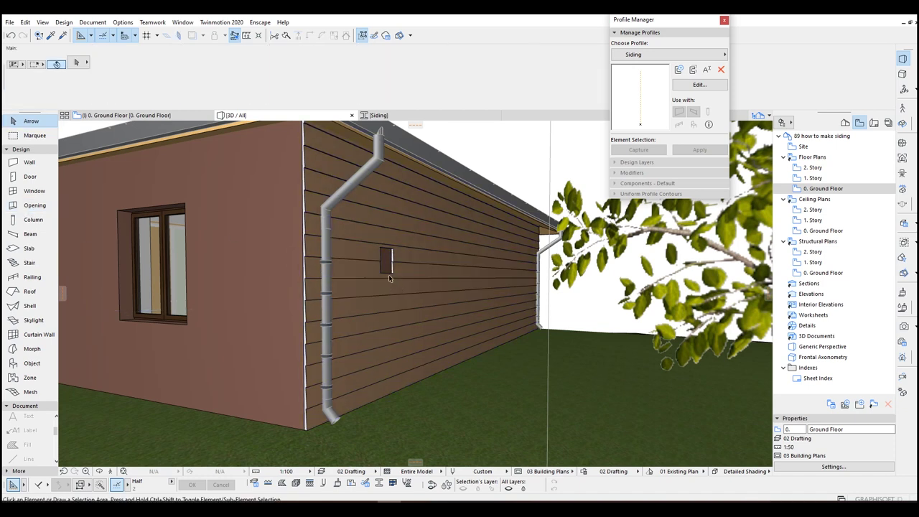
left_click(394, 272)
middle_click_drag(393, 271, 383, 276, "shift")
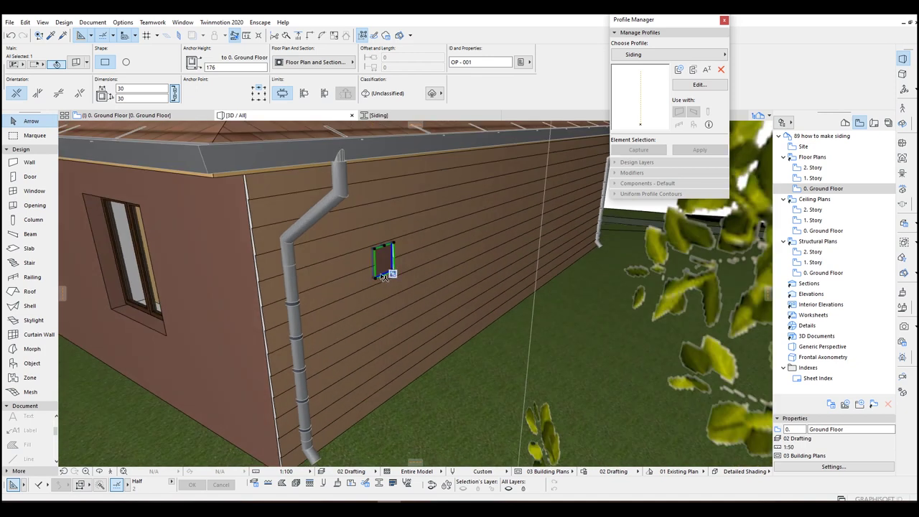
left_click(383, 276)
- Stretch the opening taller to 104 and widen it to 195
scroll(384, 275, "up", 3)
scroll(385, 274, "up", 3)
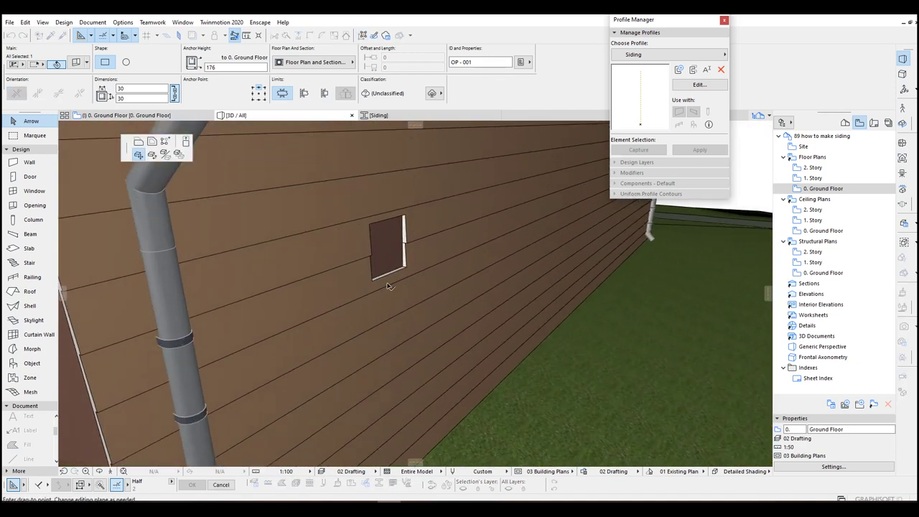
scroll(388, 252, "down", 3)
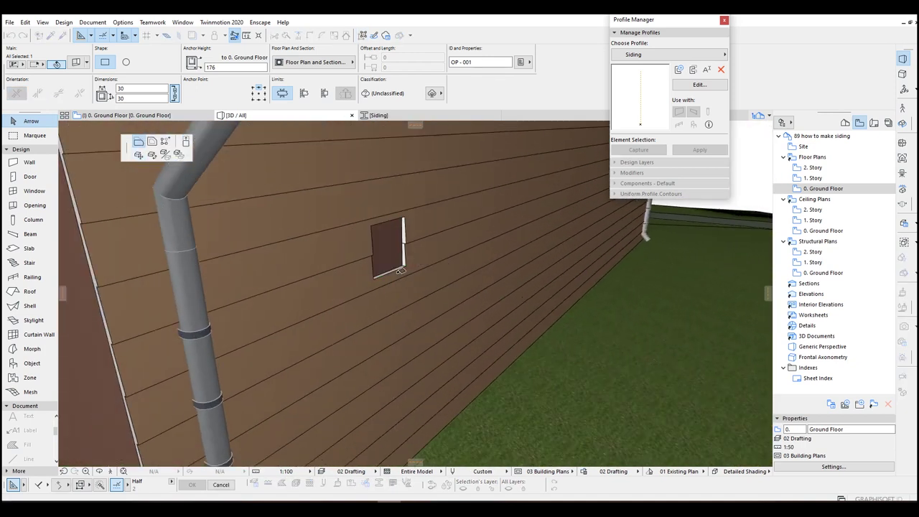
middle_click_drag(388, 251, 403, 259, "shift")
left_click(403, 258)
left_click(402, 258)
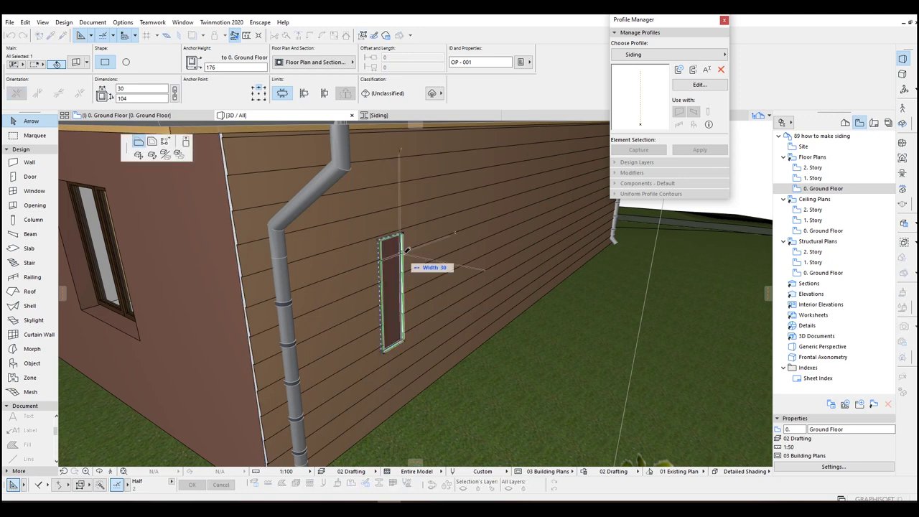
left_click(486, 251)
- Raise the opening's top edge and widen it leftward to 241
left_click(421, 231)
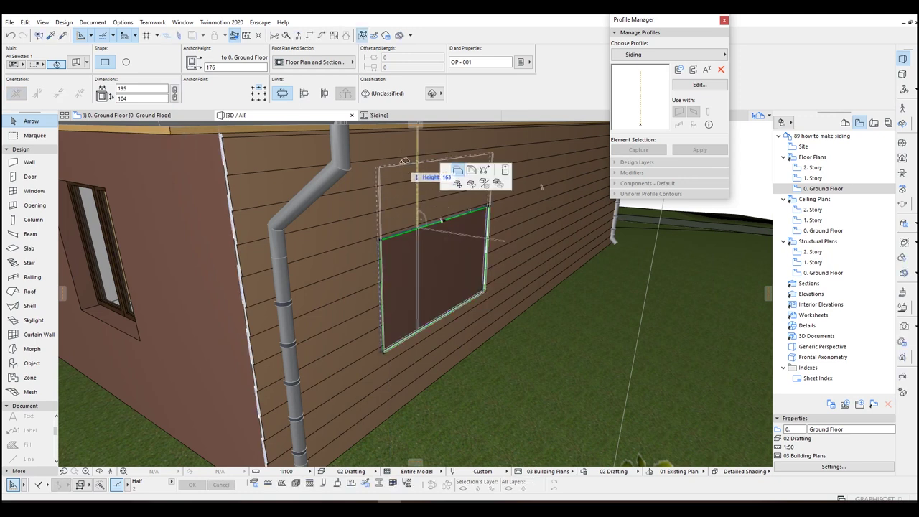
left_click(438, 159)
left_click(381, 258)
left_click(429, 251)
left_click(342, 217)
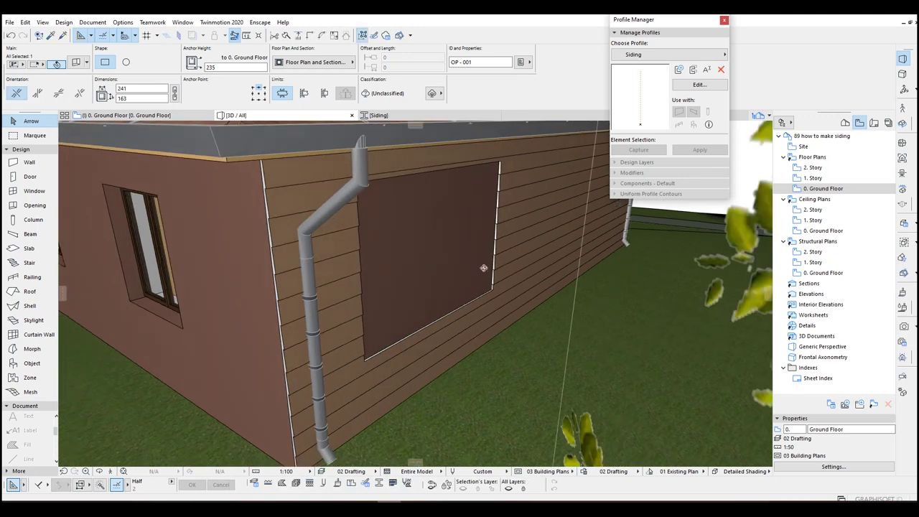
middle_click_drag(341, 217, 327, 247, "shift")
- Move a copy of the opening over the windows
left_click(327, 247)
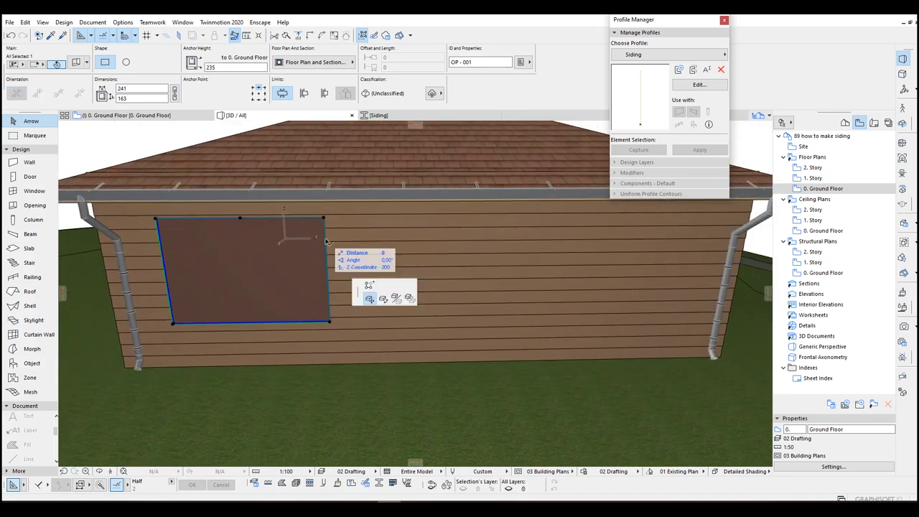
left_click(366, 296)
left_click(616, 246)
scroll(584, 263, "up", 2)
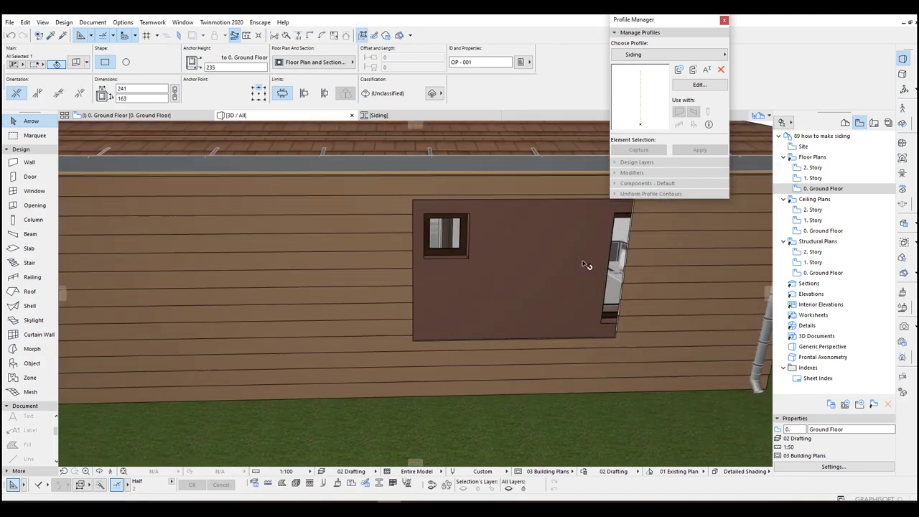
mouse_move(581, 307)
middle_mouse_down("shift")
mouse_move(538, 261)
mouse_move(357, 233)
mouse_move(503, 252)
middle_mouse_up("shift")
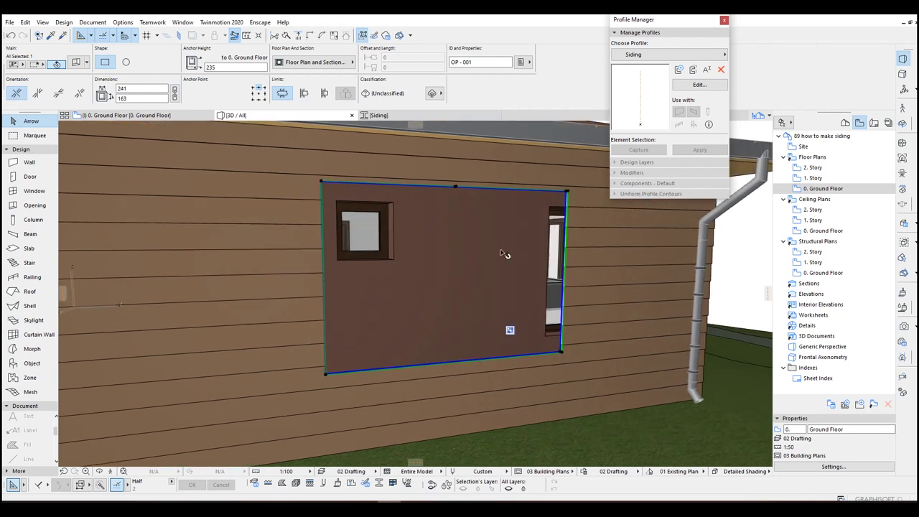
middle_click_drag(575, 198, 455, 215, "shift")
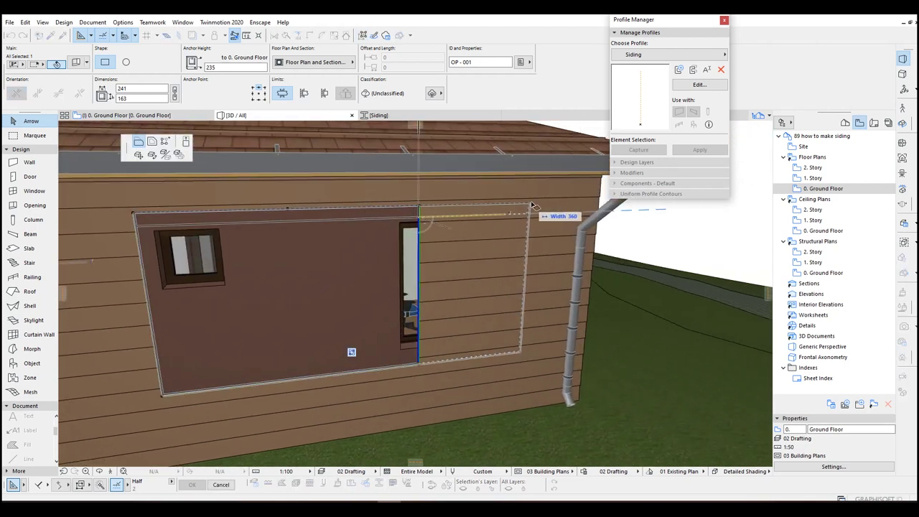
- Set the big-window opening width to 342 and pull its left edge to the window
left_click(553, 207)
mouse_move(553, 207)
middle_mouse_down("shift")
mouse_move(553, 225)
mouse_move(546, 217)
mouse_move(102, 199)
middle_mouse_up("shift")
left_click(547, 217)
left_click(500, 218)
left_click(94, 194)
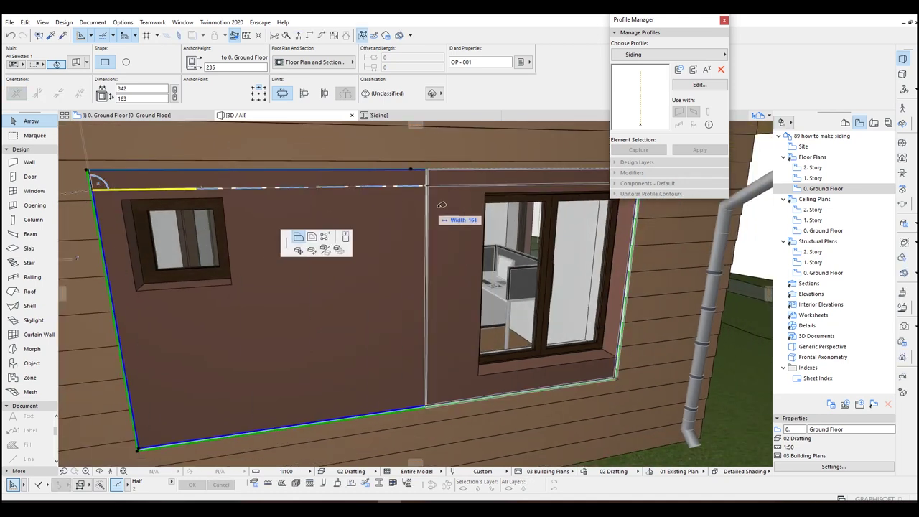
left_click(477, 209)
middle_click_drag(478, 208, 425, 212, "shift")
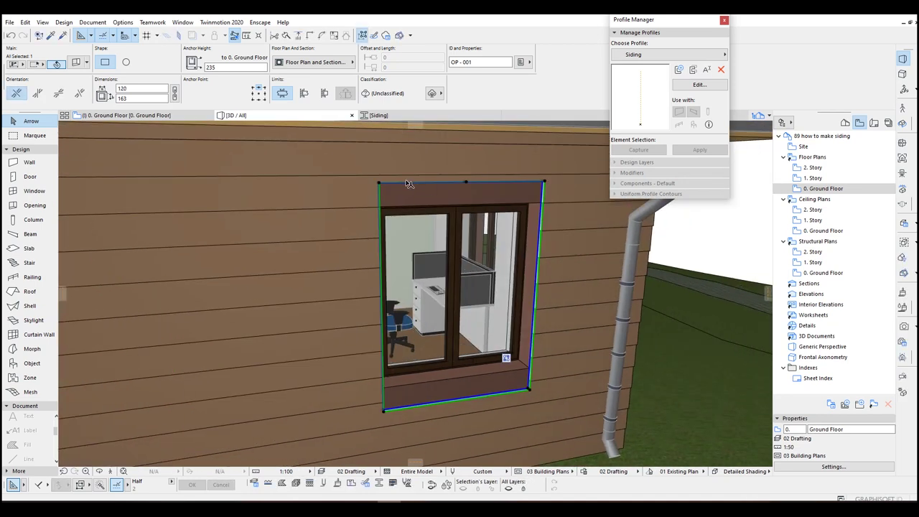
- Fit the opening's top edge to height 148 and bottom edge to 130 around the big window
left_click(415, 184)
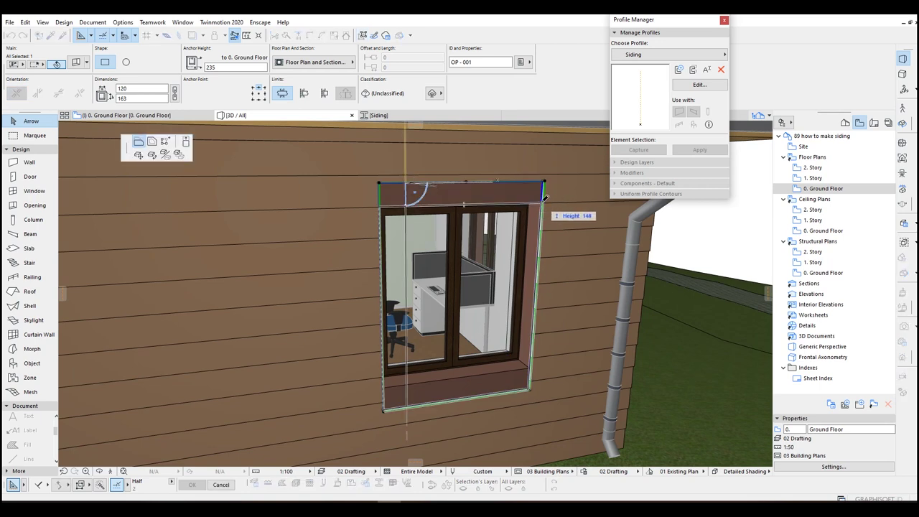
left_click(546, 195)
left_click(518, 394)
left_click(567, 437)
left_click(546, 383)
mouse_move(546, 383)
middle_mouse_down("shift")
mouse_move(413, 329)
mouse_move(443, 294)
middle_mouse_up("shift")
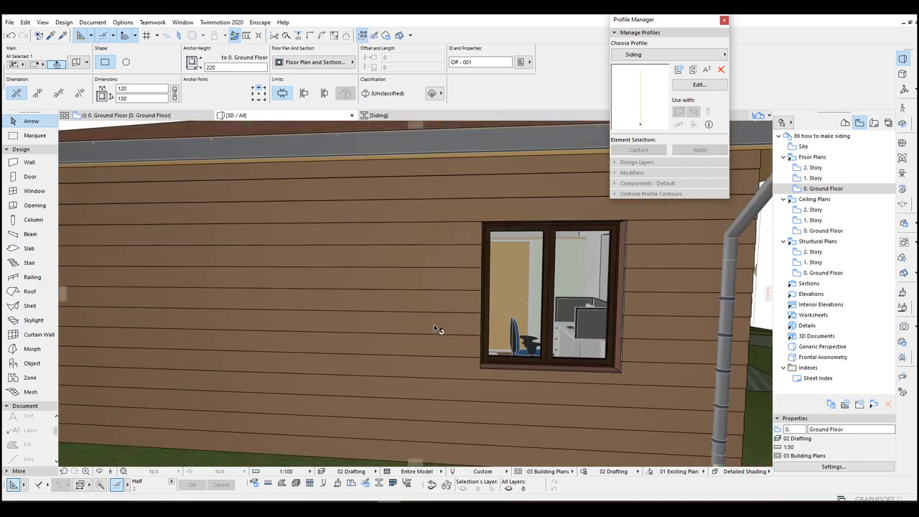
- Copy the opening over the small window, lowering its top edge and narrowing it to width 104
left_click(491, 229)
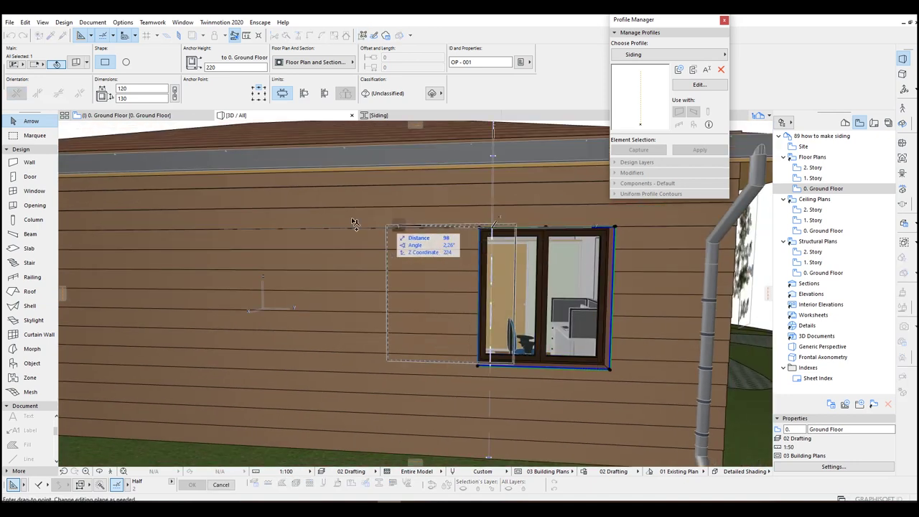
left_click(224, 206)
mouse_move(222, 238)
middle_mouse_down("shift")
mouse_move(349, 224)
mouse_move(349, 205)
mouse_move(359, 216)
middle_mouse_up("shift")
left_click(345, 194)
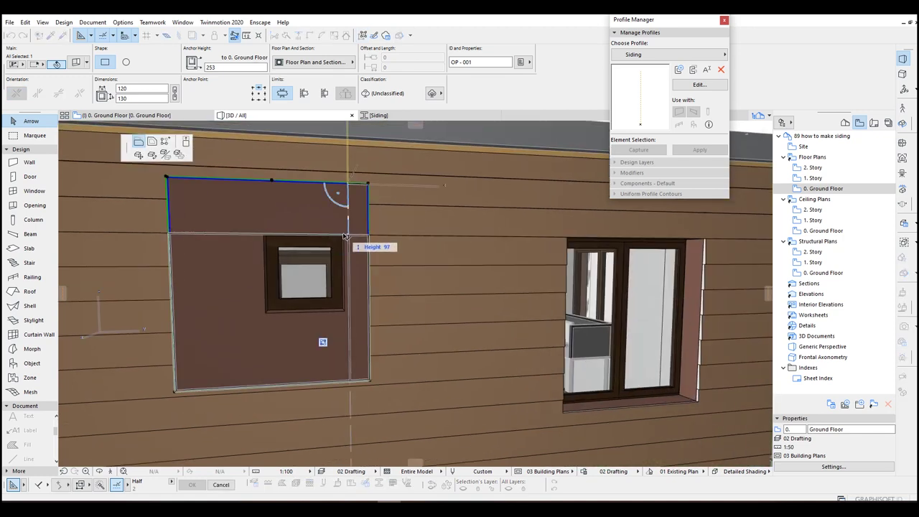
left_click(369, 237)
left_click(369, 245)
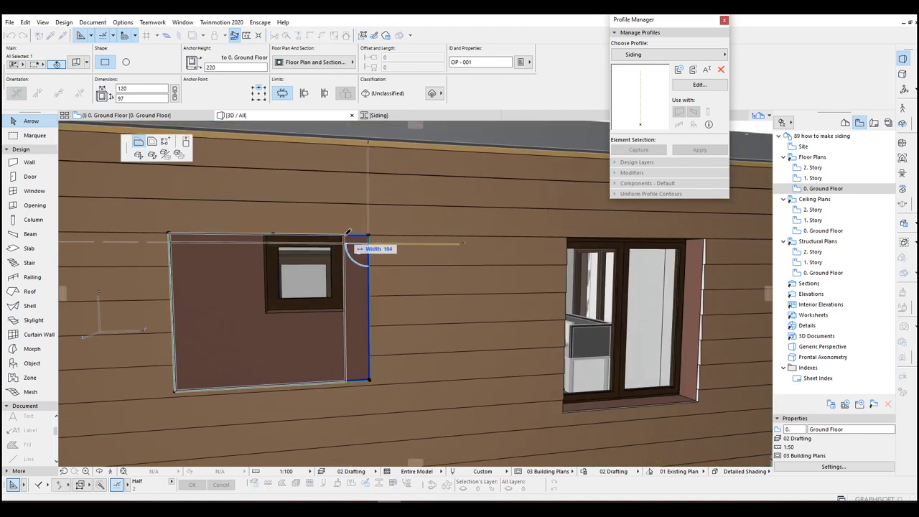
left_click(345, 374)
- Snap the small-window opening's bottom and left edges to the window edges
left_click(316, 389)
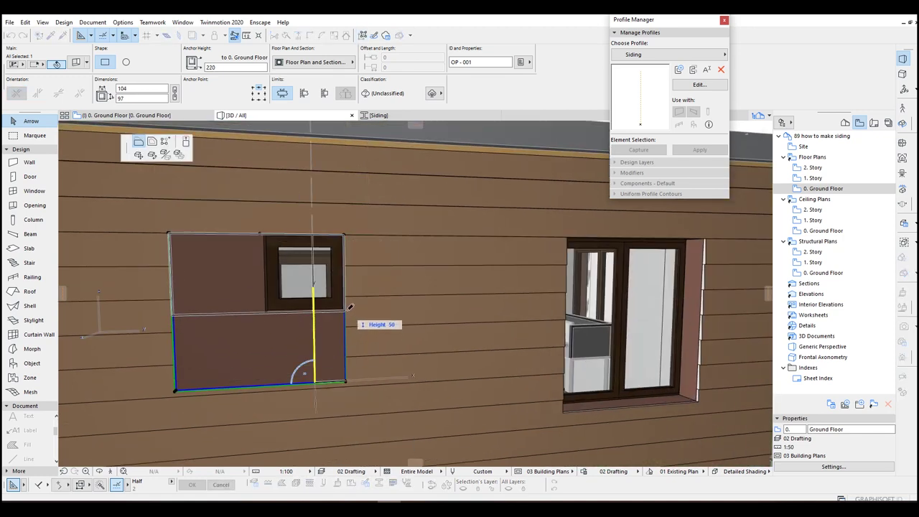
left_click(329, 302)
left_click(174, 247)
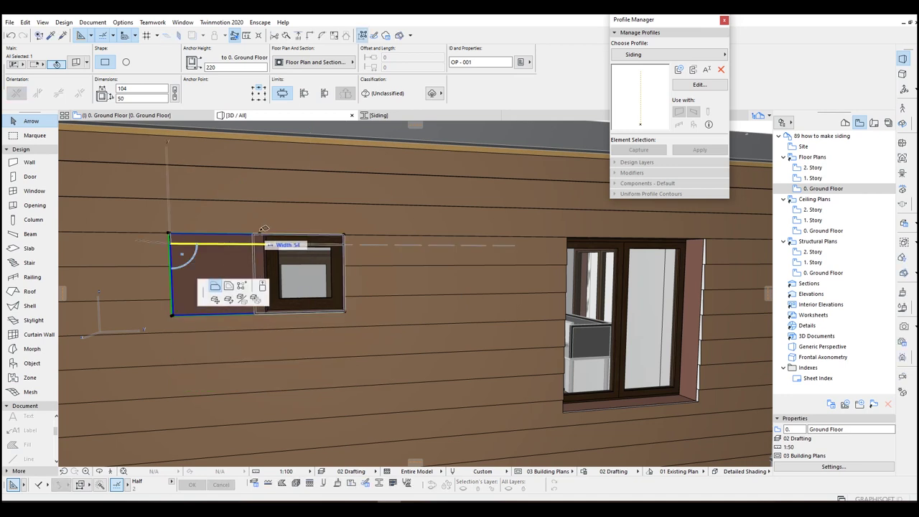
left_click(191, 304)
left_click(266, 235)
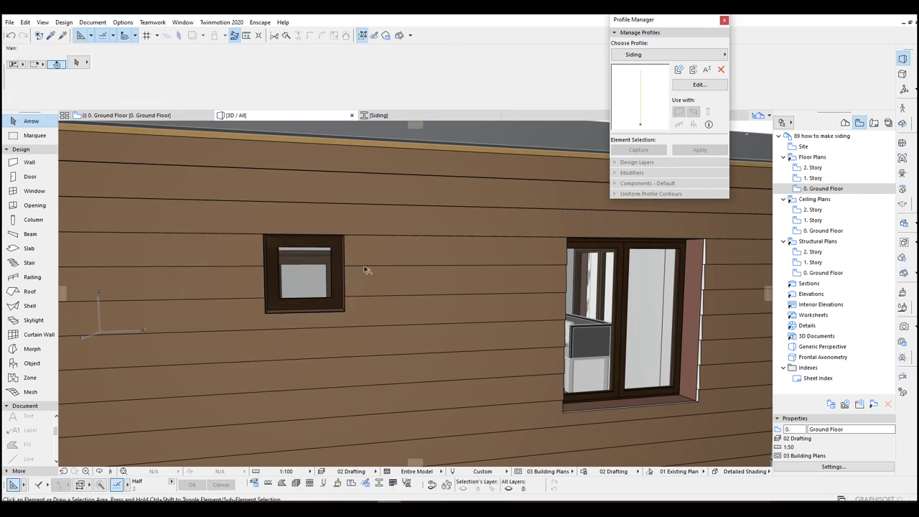
scroll(403, 307, "down", 5)
scroll(395, 314, "down", 3)
scroll(395, 314, "down", 2)
- Show the brown-sided house photo in Windows Photo Viewer and zoom into its siding
left_click(411, 483)
left_click(484, 489)
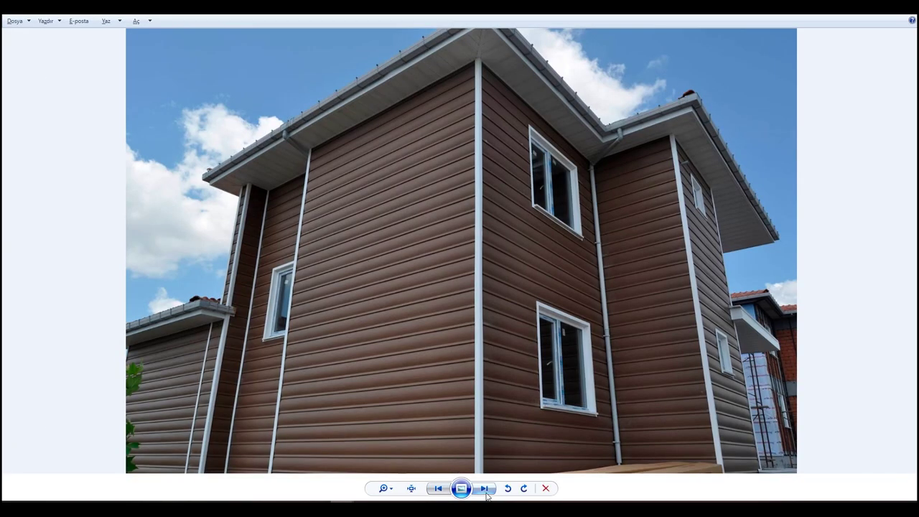
scroll(437, 400, "up", 2)
scroll(437, 400, "up", 2)
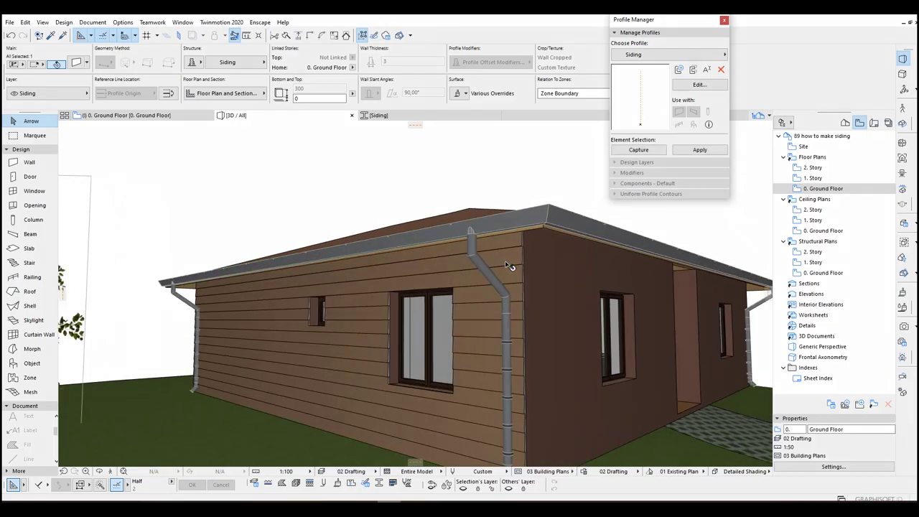
- Duplicate the Siding complex profile as 'Siding 2' and open it for editing
left_click(686, 87)
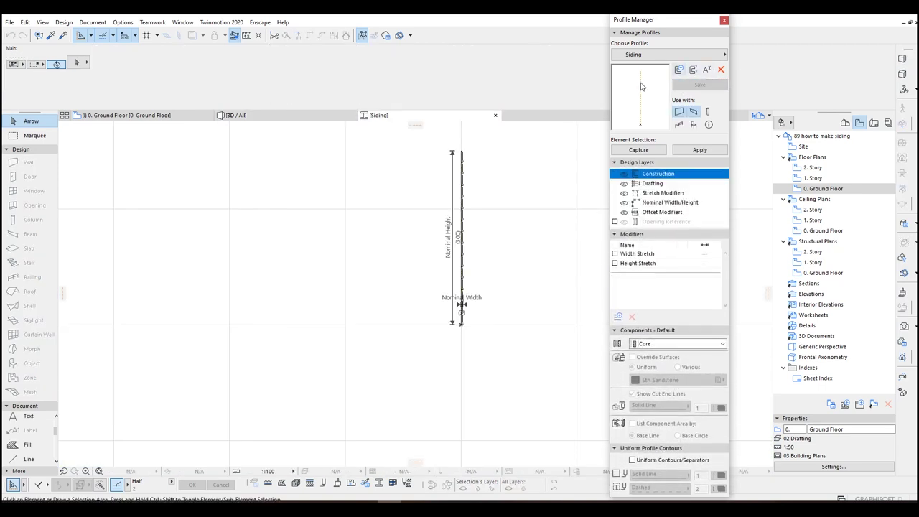
left_click(694, 70)
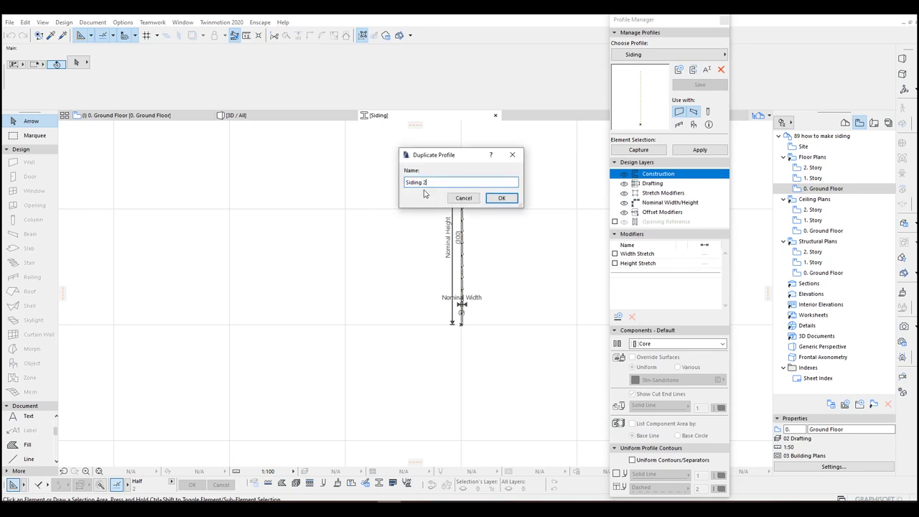
left_click(503, 198)
scroll(480, 201, "up", 2)
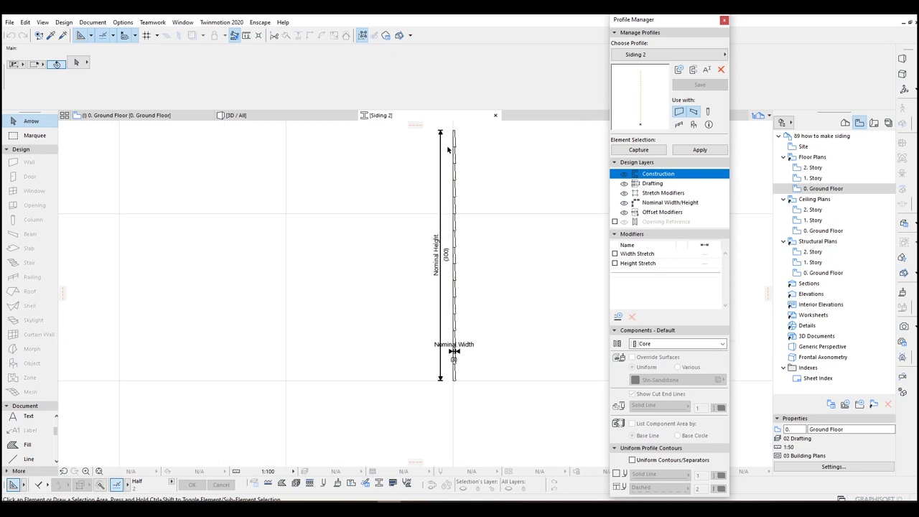
scroll(455, 164, "up", 2)
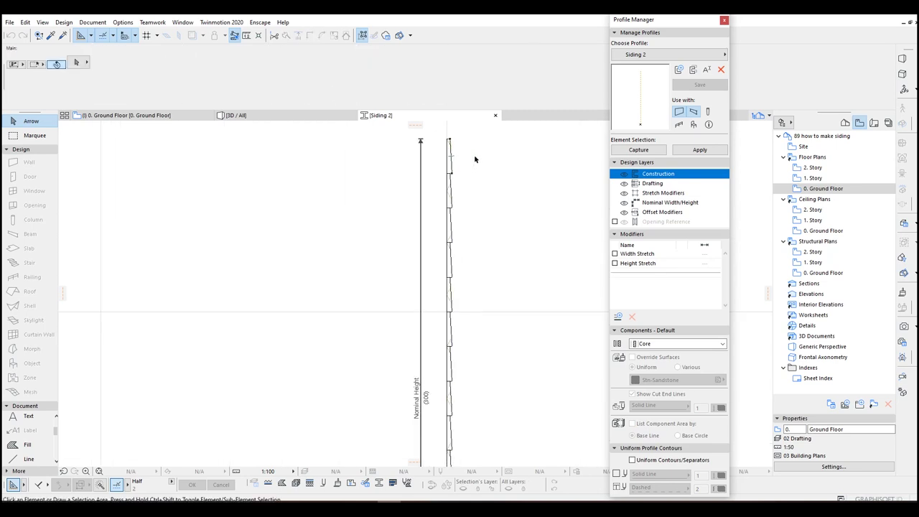
- Marquee-select the stacked old siding boards and delete them
key("l")
scroll(452, 144, "up", 1)
scroll(446, 134, "up", 1)
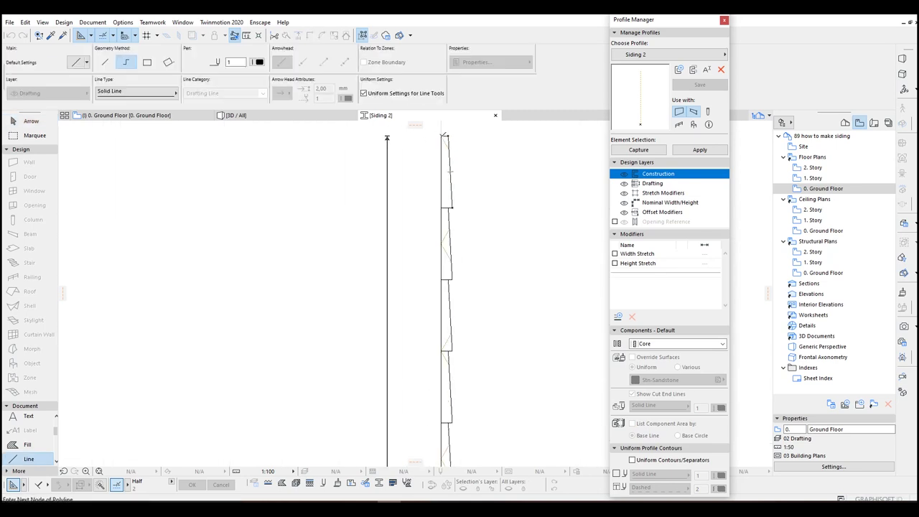
key("Escape")
scroll(431, 173, "down", 2)
scroll(408, 164, "down", 1)
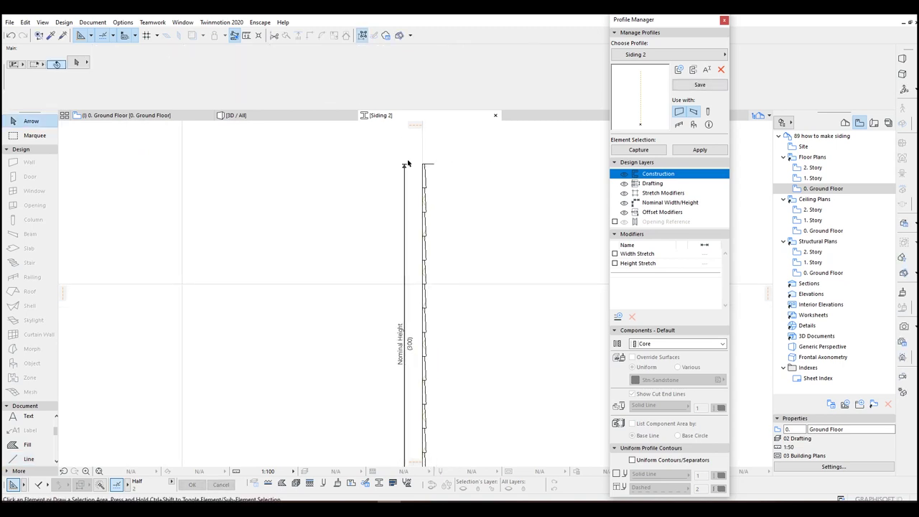
scroll(408, 164, "down", 2)
scroll(410, 164, "down", 1)
left_click_drag(414, 165, 437, 356)
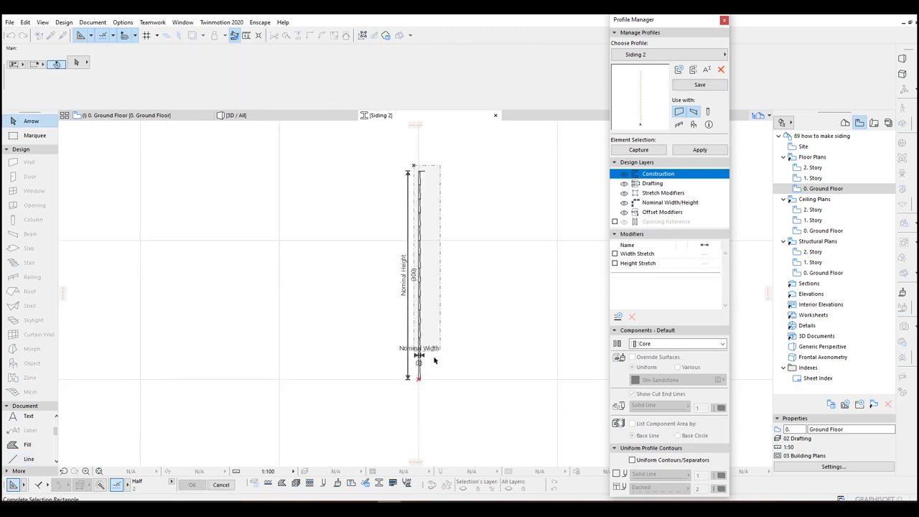
left_click(430, 354)
key("Delete")
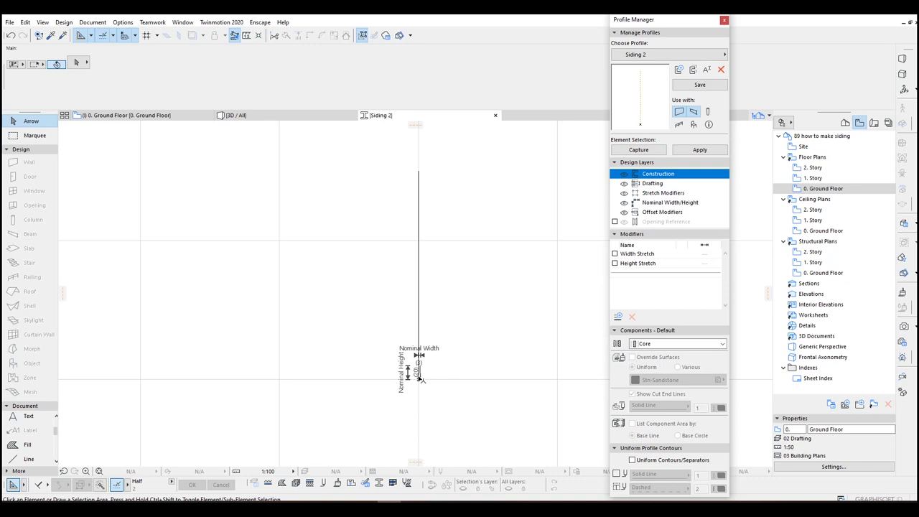
- Undo and redo the board deletion so only one tapered board outline remains
scroll(454, 221, "down", 1)
middle_click_drag(454, 221, 449, 294)
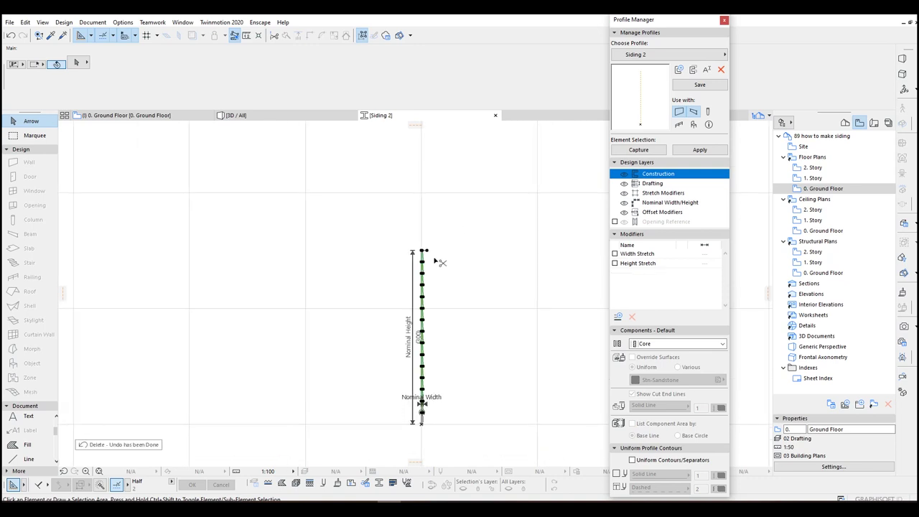
key("ctrl+z")
key("Delete")
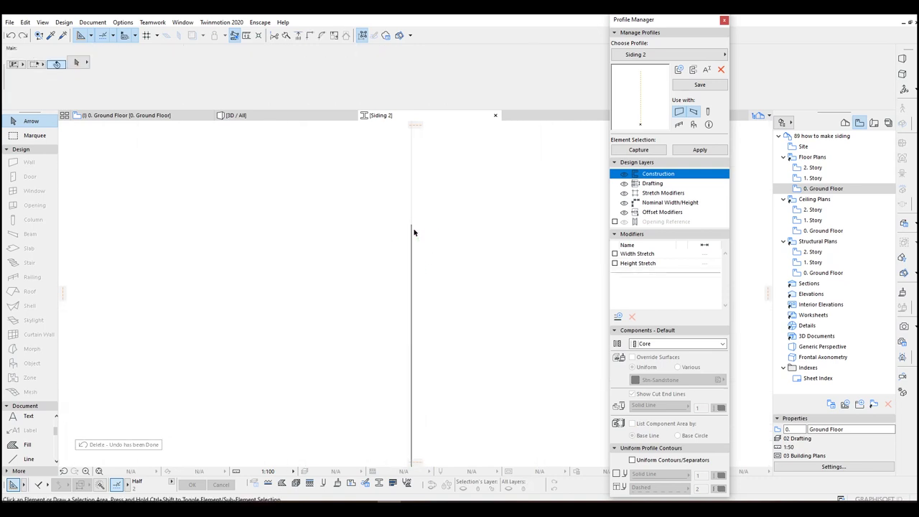
scroll(412, 227, "down", 2)
key("Escape")
scroll(417, 288, "up", 2)
scroll(428, 320, "up", 1)
scroll(418, 331, "up", 1)
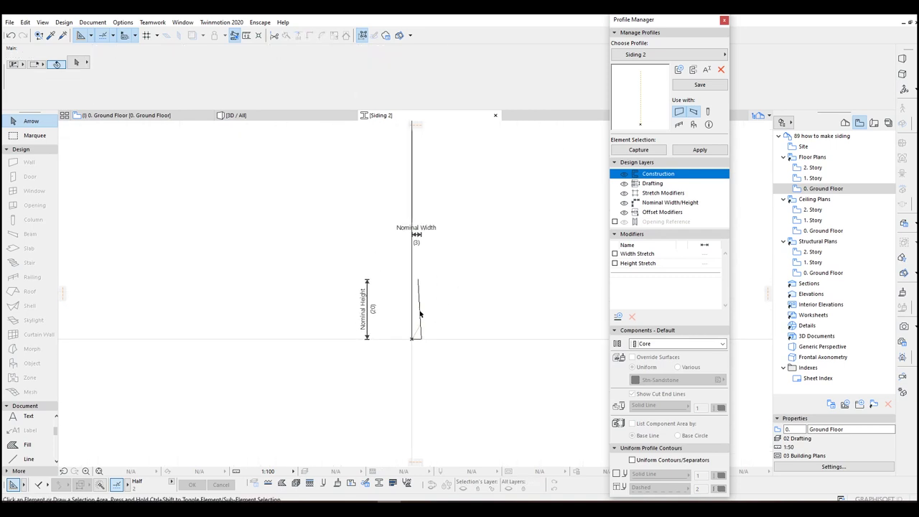
scroll(423, 252, "up", 1)
left_click(413, 331, "alt")
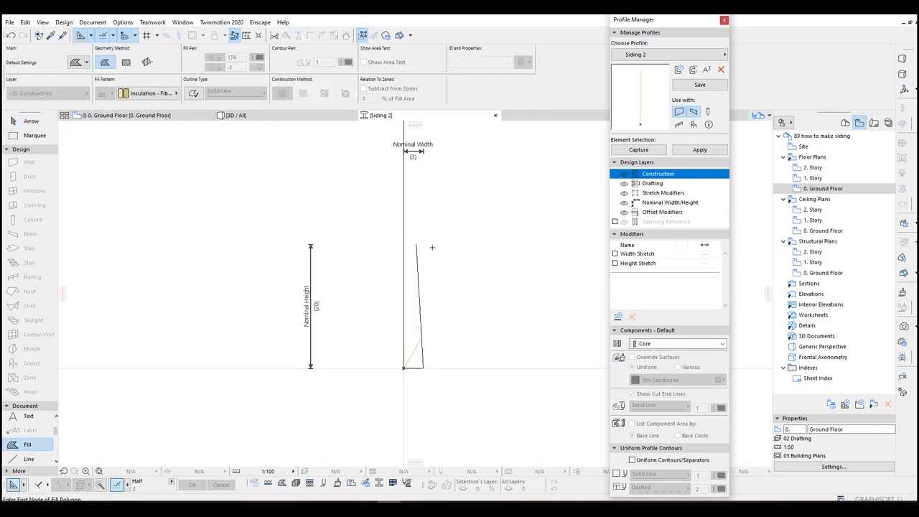
key("Escape")
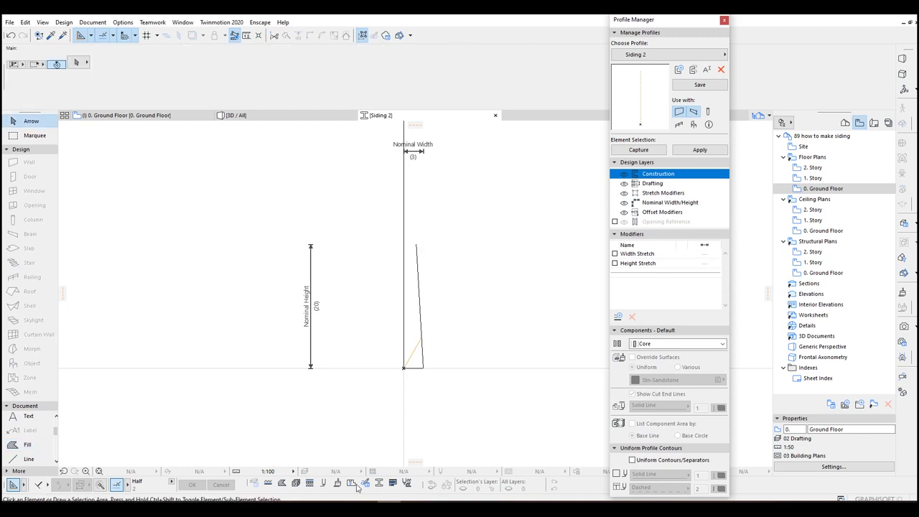
- Bring up the real siding reference photo and zoom in on it
left_click(323, 481)
scroll(431, 359, "up", 2)
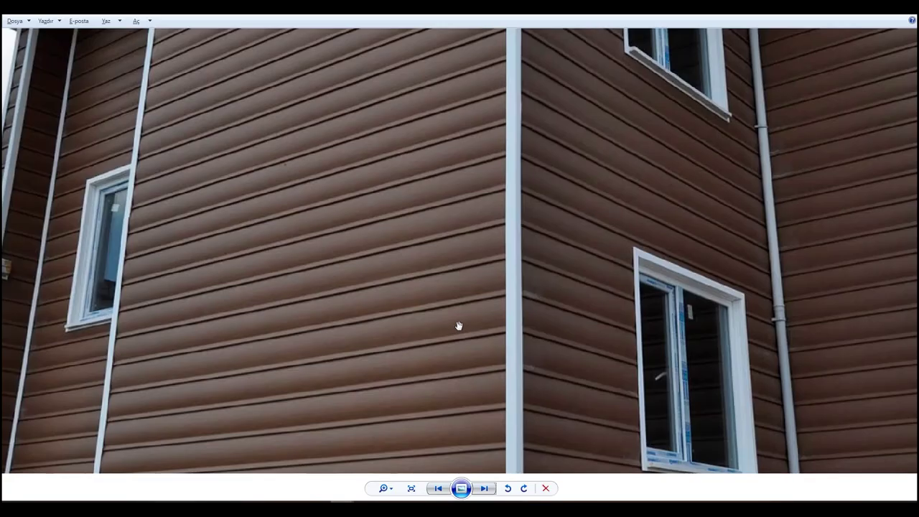
scroll(467, 319, "up", 2)
scroll(529, 325, "up", 1)
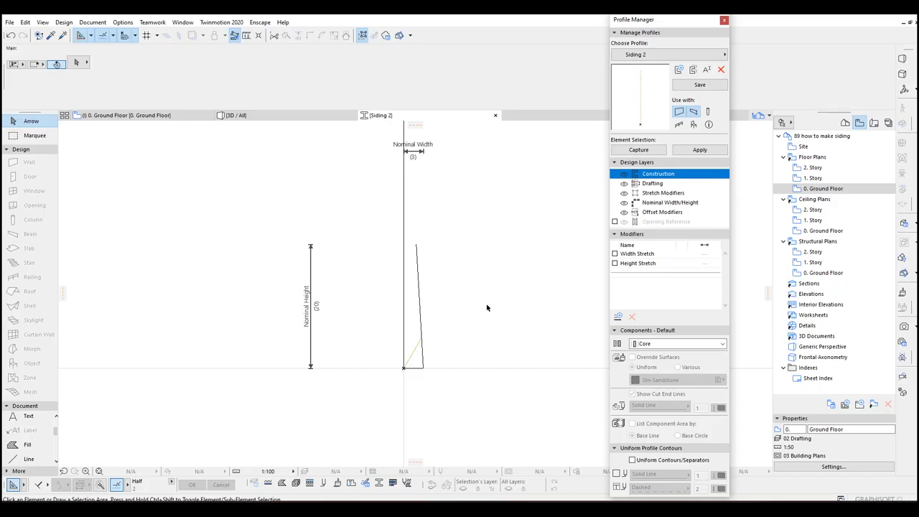
- Draw a short polyline closing the bottom of the board outline
left_click(417, 247)
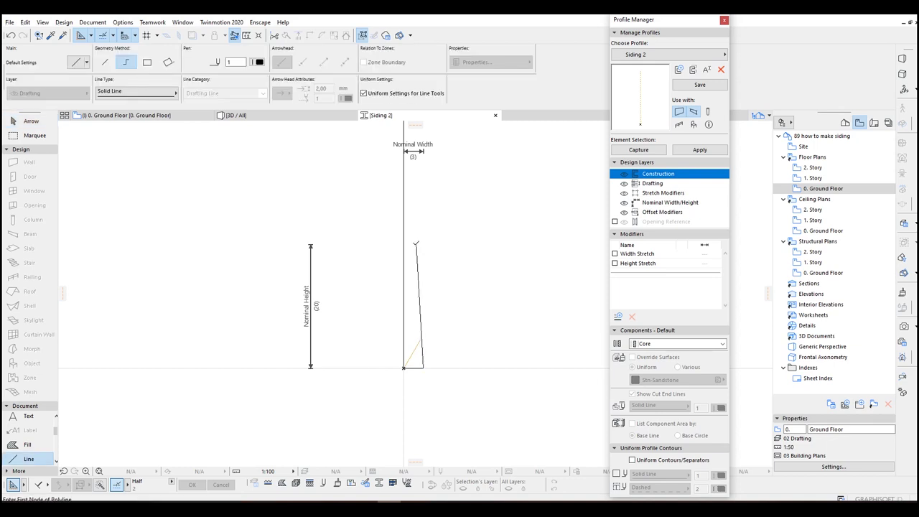
left_click(417, 243)
key("Escape")
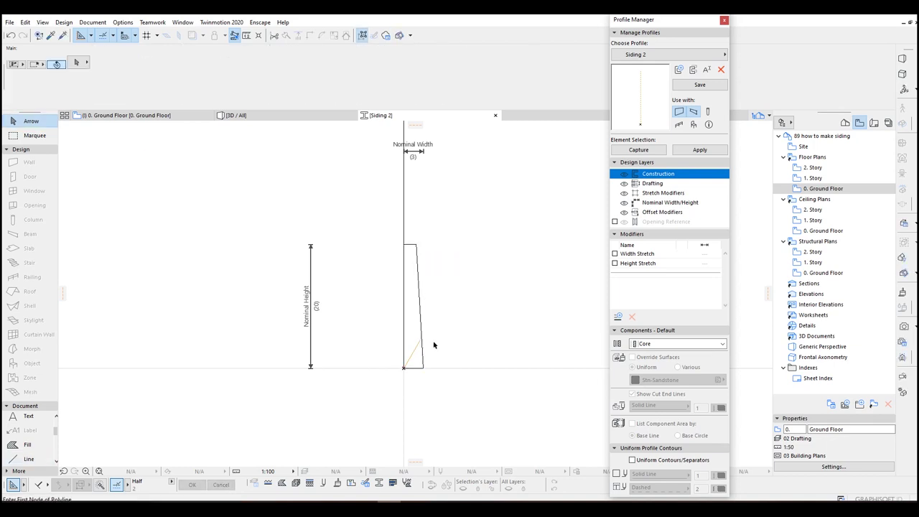
scroll(426, 356, "up", 2)
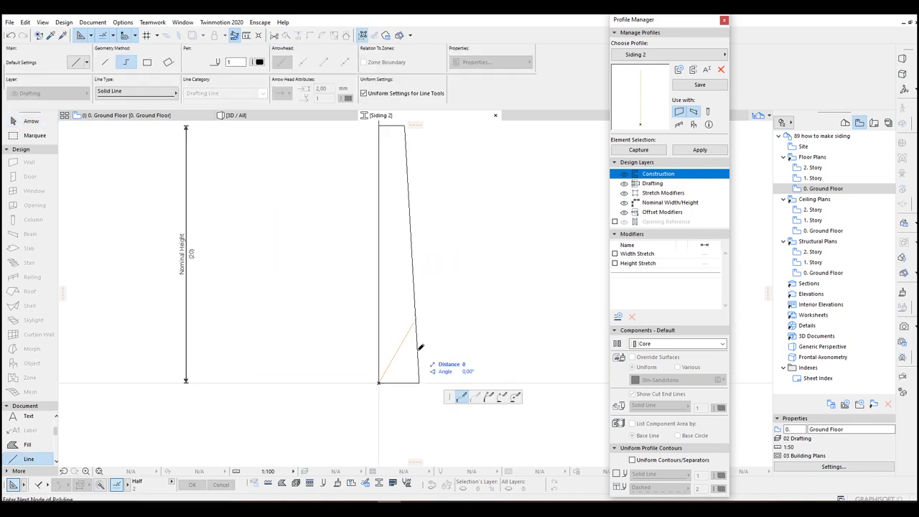
left_click(418, 350)
left_click(392, 351)
key("Escape")
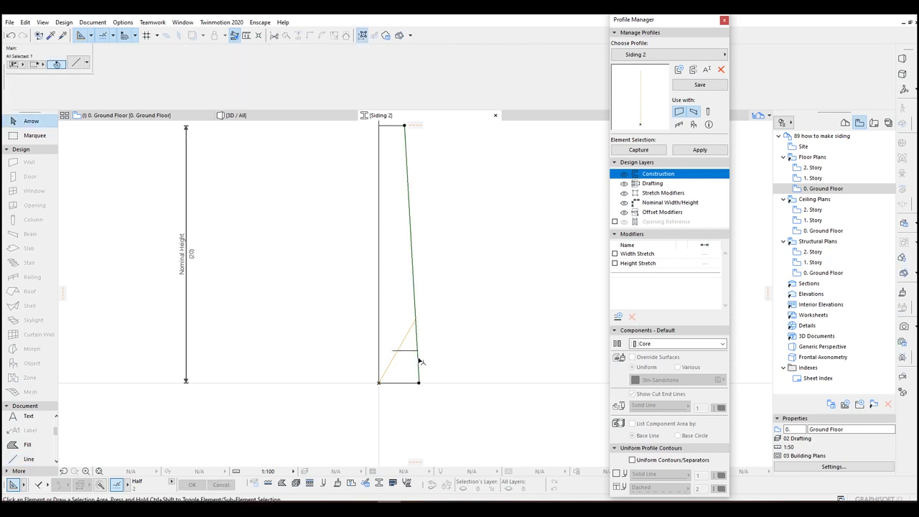
- Split the slanted outer edge near its lower end and arc it outward
left_click(417, 348)
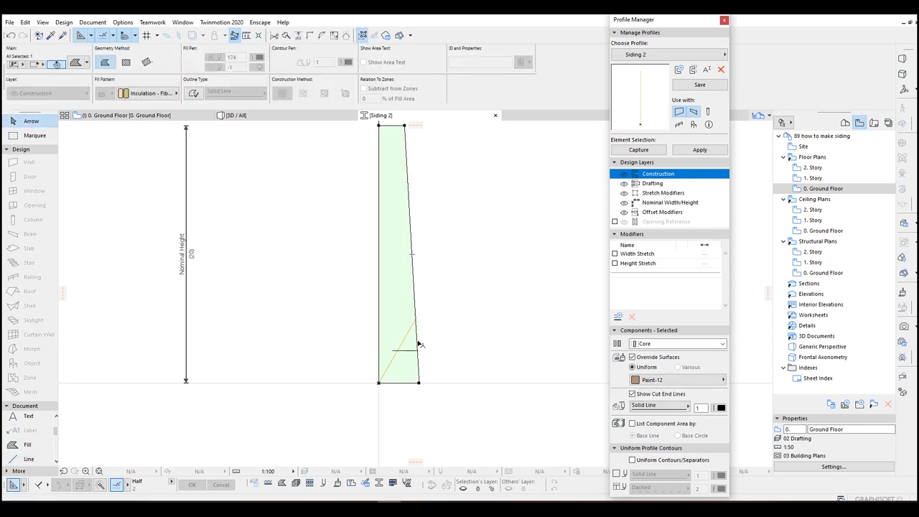
left_click(419, 352)
key("ctrl+shift+alt+s")
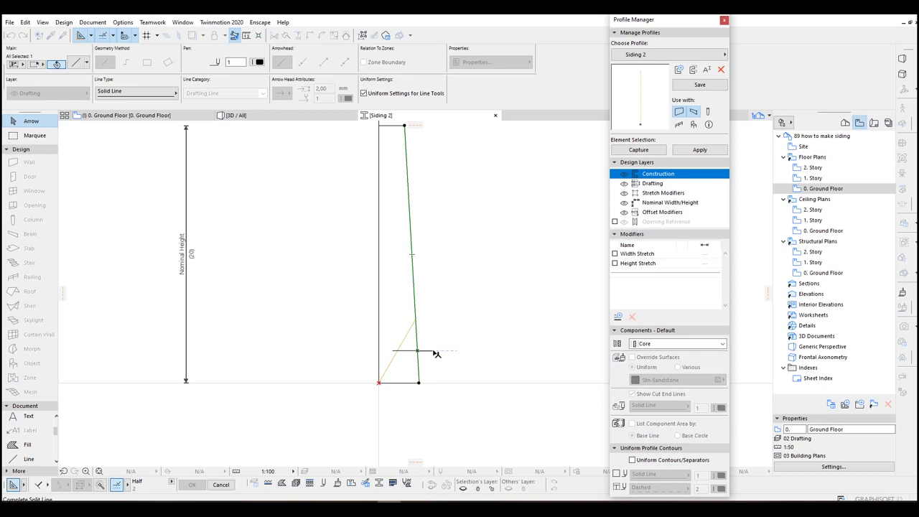
left_click(436, 354)
left_click(419, 351)
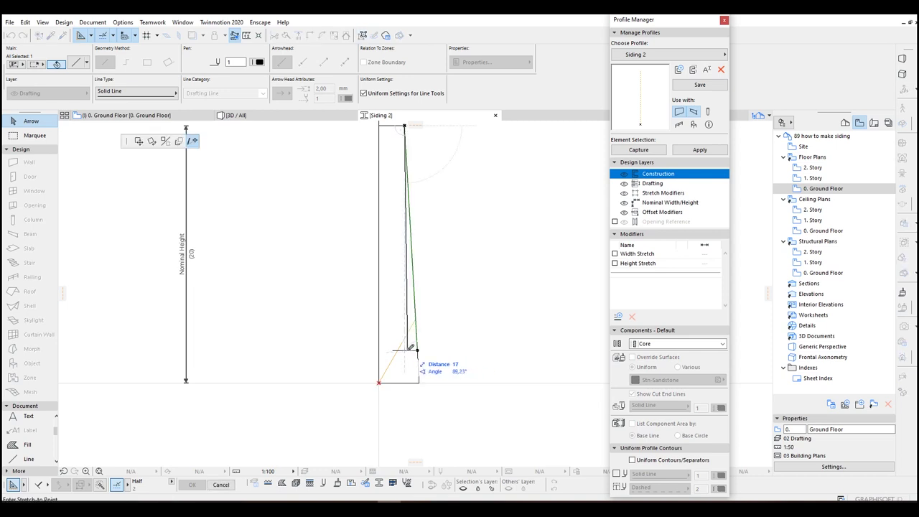
left_click(418, 351)
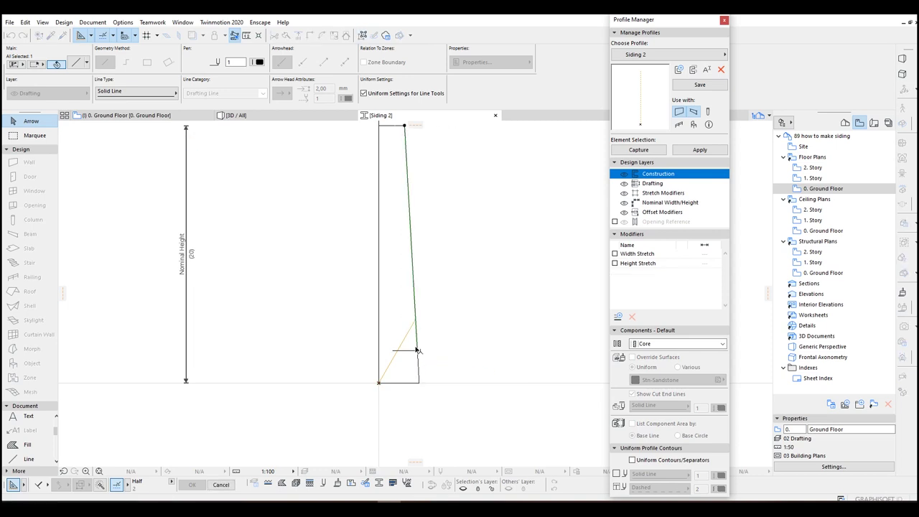
left_click(414, 235)
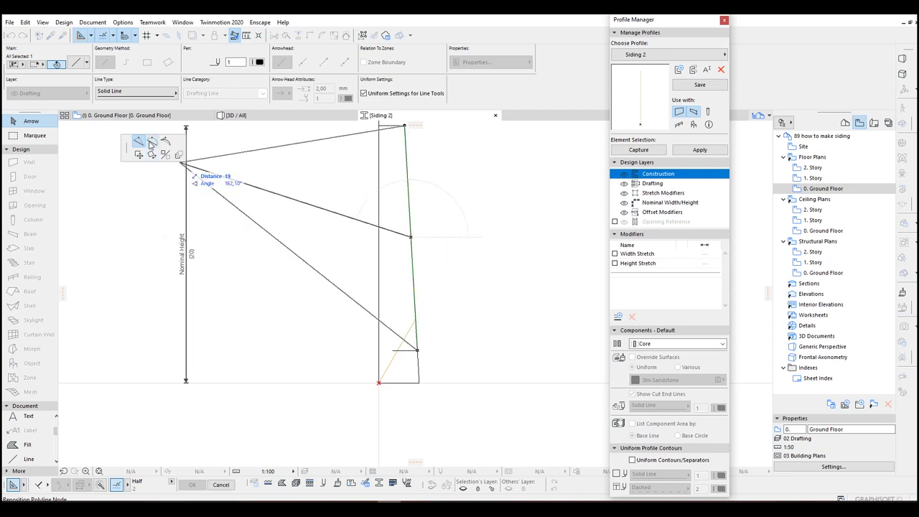
left_click(425, 207)
- Move the lower edge node and bottom corner to form the short angled lip
scroll(405, 301, "down", 2)
scroll(411, 305, "up", 2)
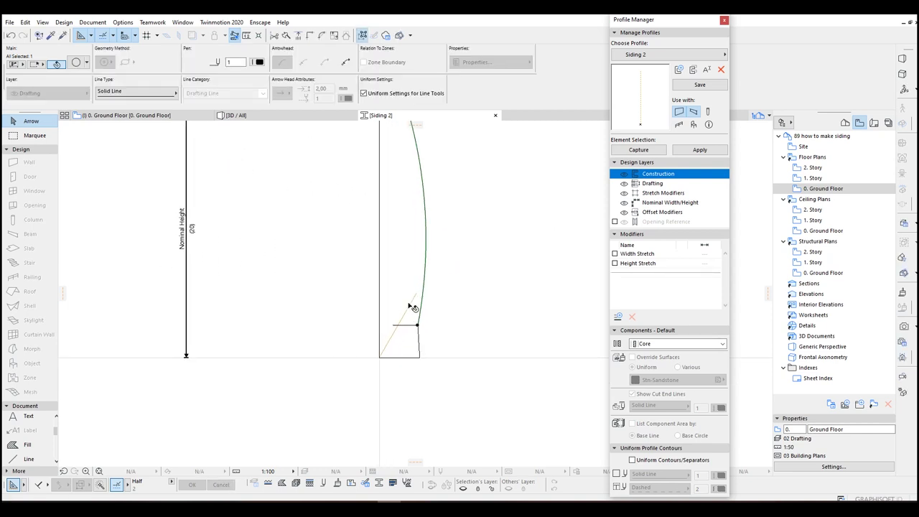
key("alt+Tab")
key("alt+Tab")
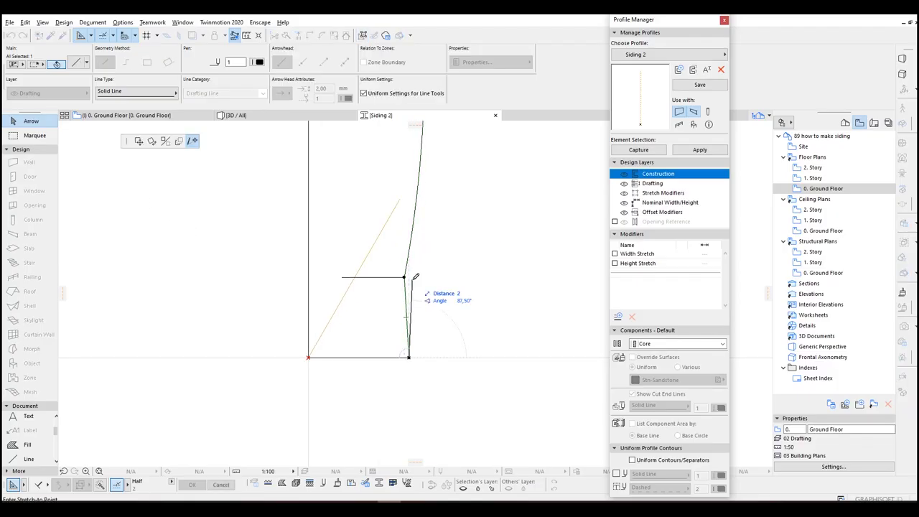
left_click(416, 278)
left_click(404, 276)
left_click(405, 276)
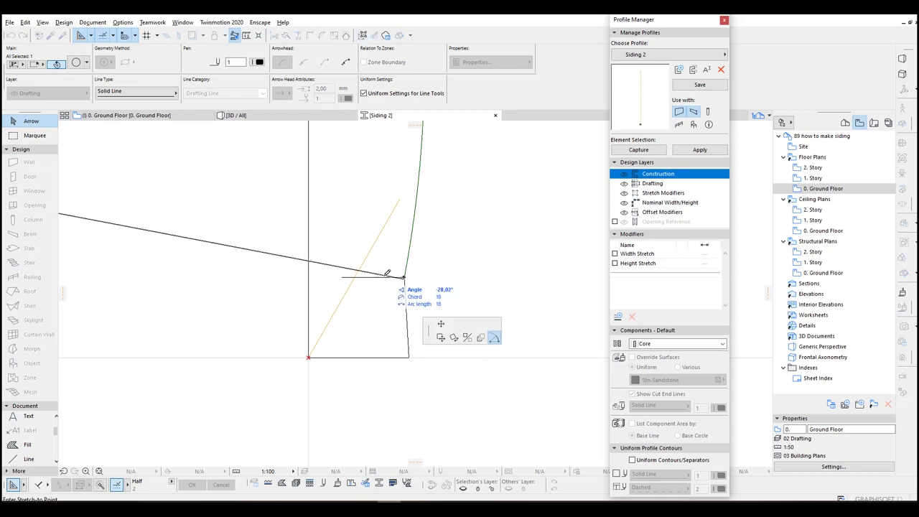
left_click(140, 141)
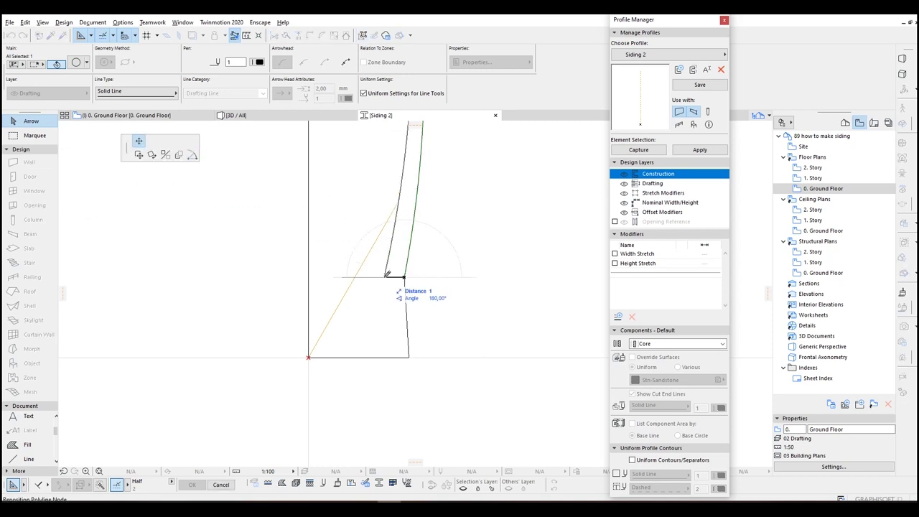
left_click(387, 274)
left_click(404, 278)
left_click(389, 273)
- Create a fill covering the board with a curved right edge, then pick up the insulation fill settings
scroll(376, 251, "down", 3)
scroll(376, 263, "down", 1)
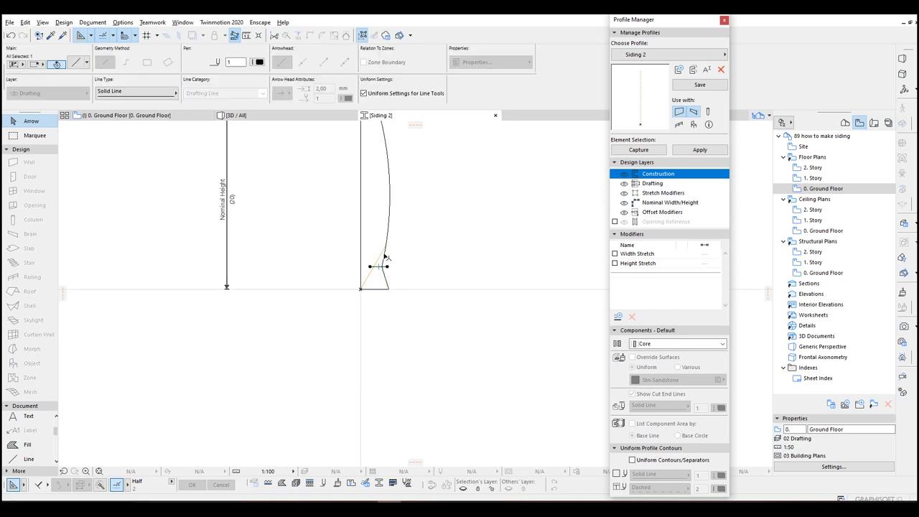
middle_click_drag(385, 256, 400, 331)
left_click(376, 228)
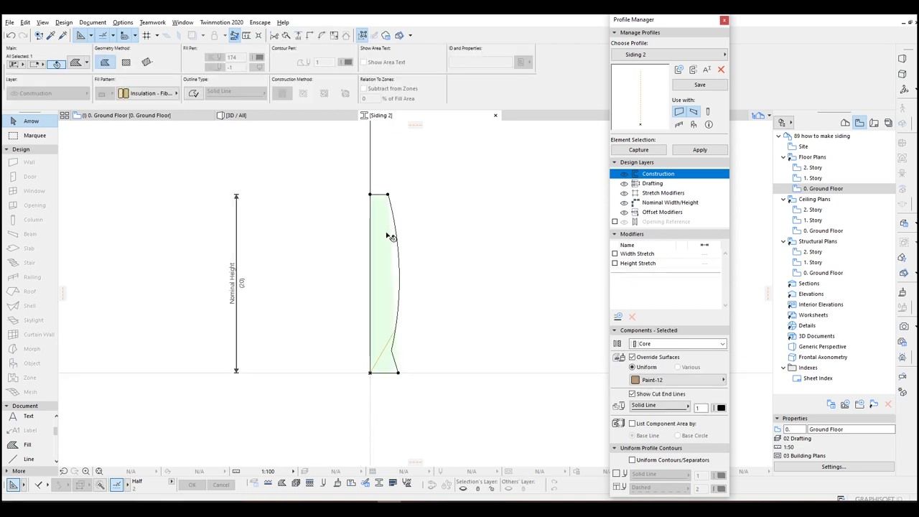
left_click(391, 237)
left_click(400, 284)
left_click_drag(390, 263, 493, 278)
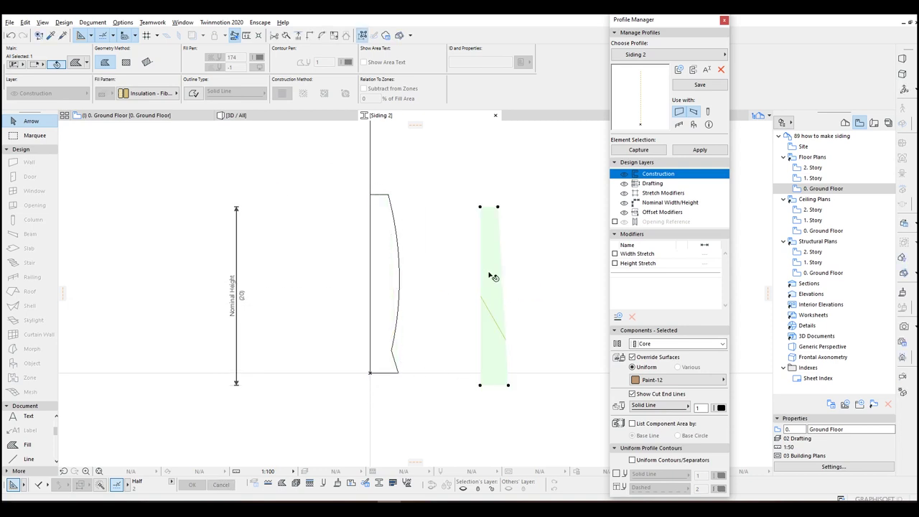
key("Escape")
left_click(493, 270, "alt")
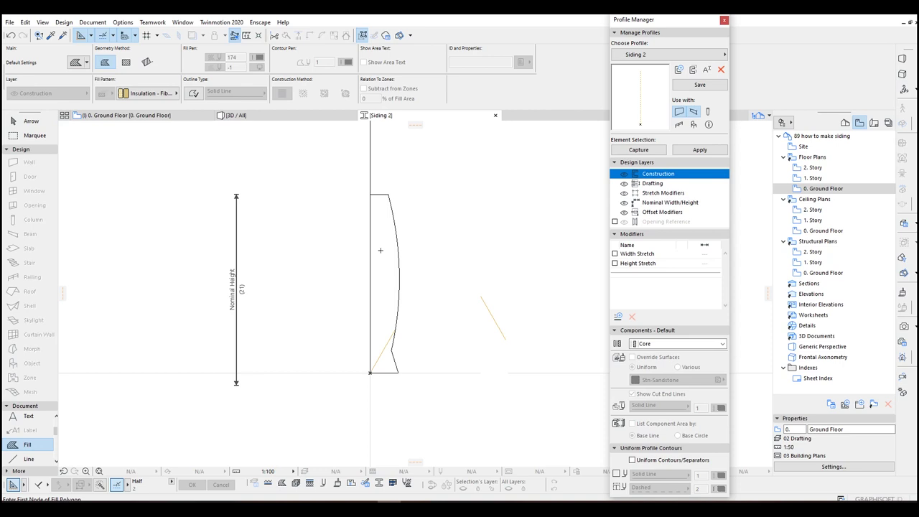
- Delete the moved fill, then undo to restore the fill inside the curved board
key("Escape")
left_click(492, 298)
key("Delete")
key("ctrl+z")
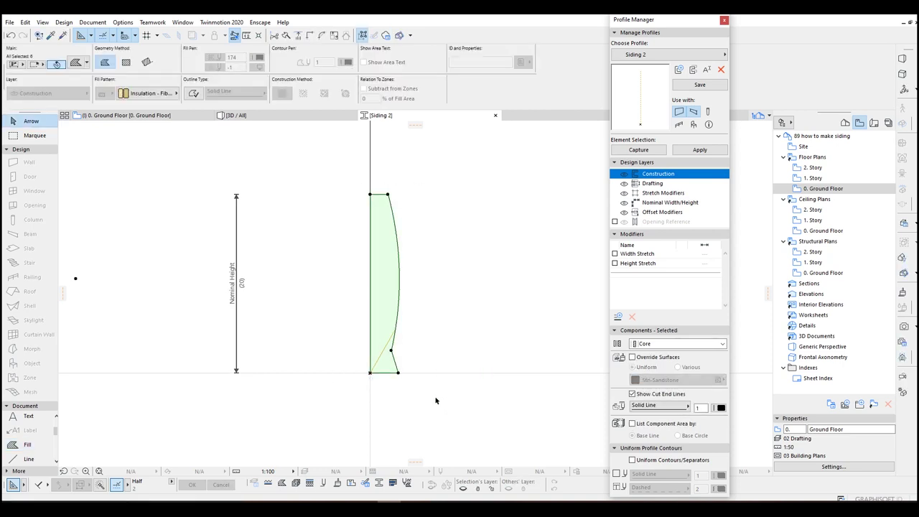
- Multiply the curved board vertically about 300 to fill the profile height
key("ctrl+u")
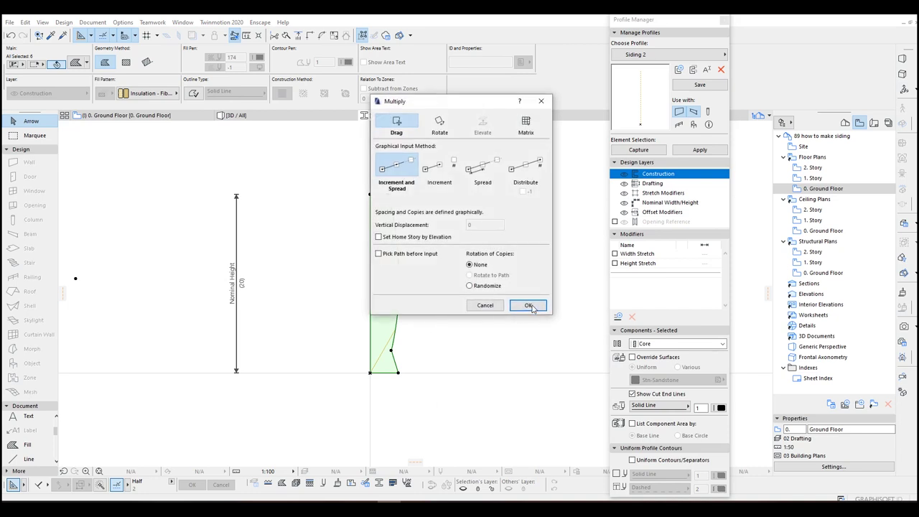
left_click(528, 306)
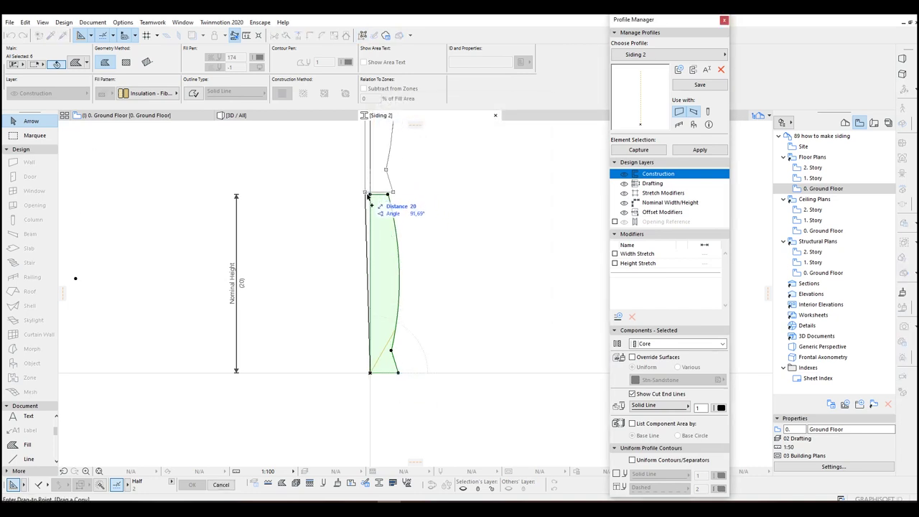
middle_click_drag(375, 205, 413, 239)
scroll(413, 239, "up", 2)
scroll(409, 245, "up", 2)
left_click(402, 231)
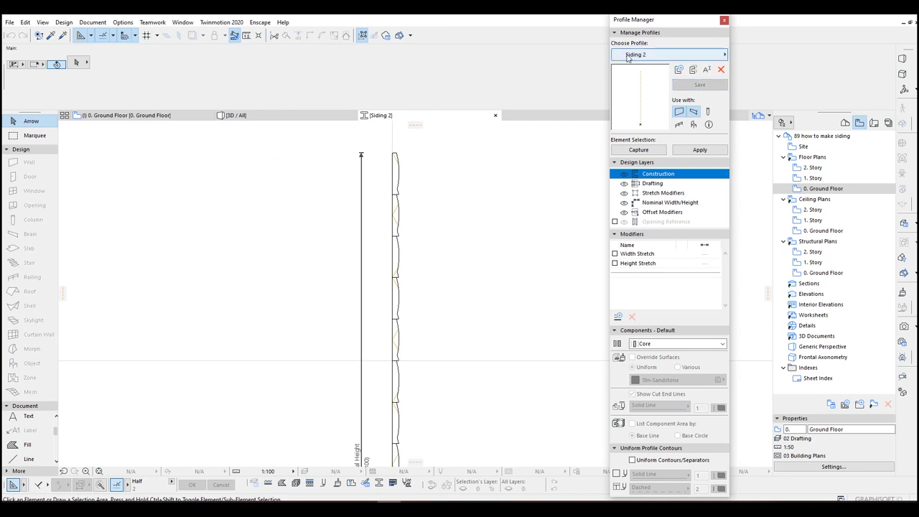
- On the 0. Ground Floor plan, move the corner siding wall up away from the corner
left_click(165, 116)
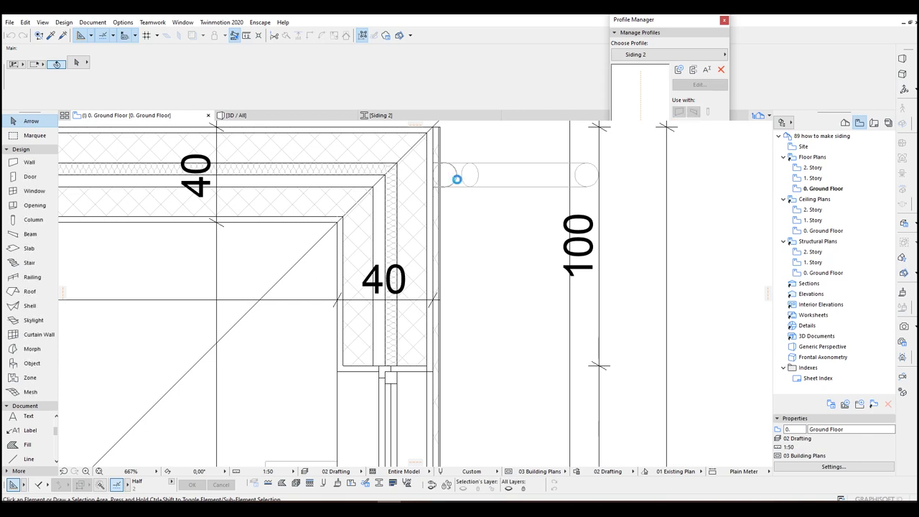
scroll(460, 222, "down", 2)
scroll(457, 235, "down", 2)
left_click(456, 233)
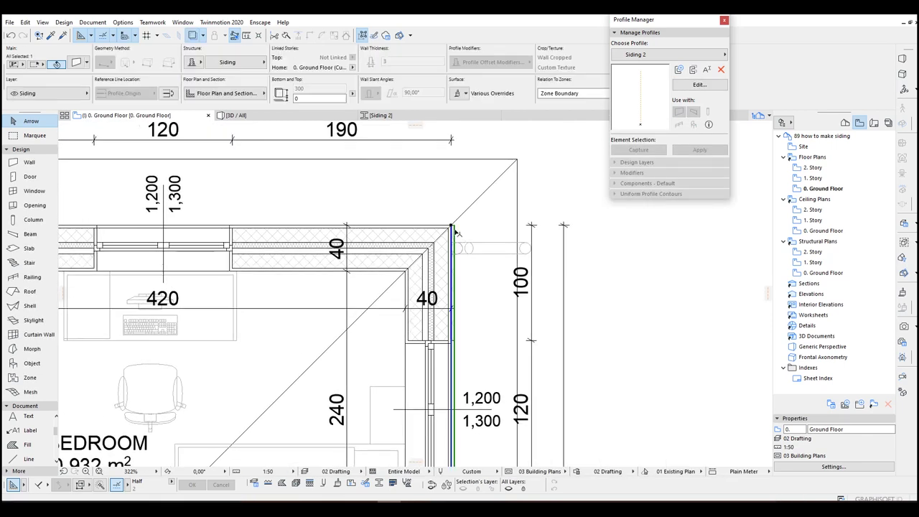
scroll(457, 234, "up", 3)
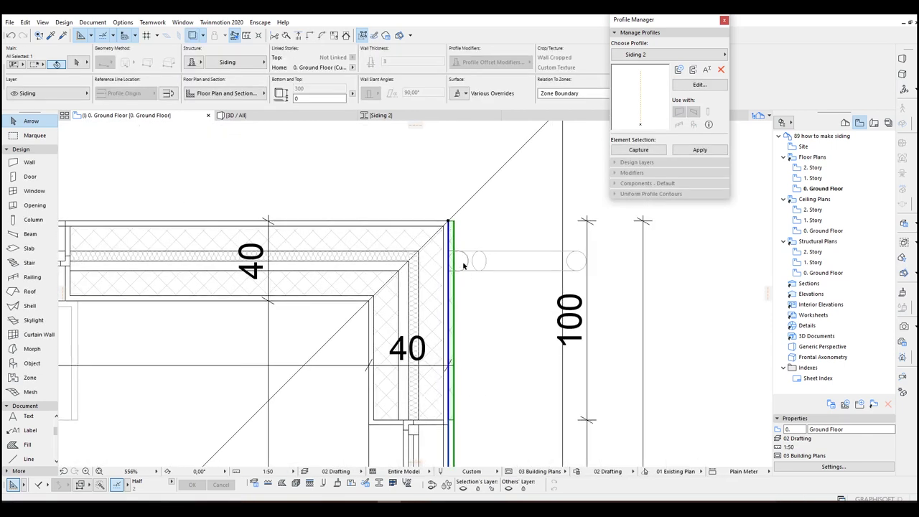
left_click_drag(464, 266, 359, 192)
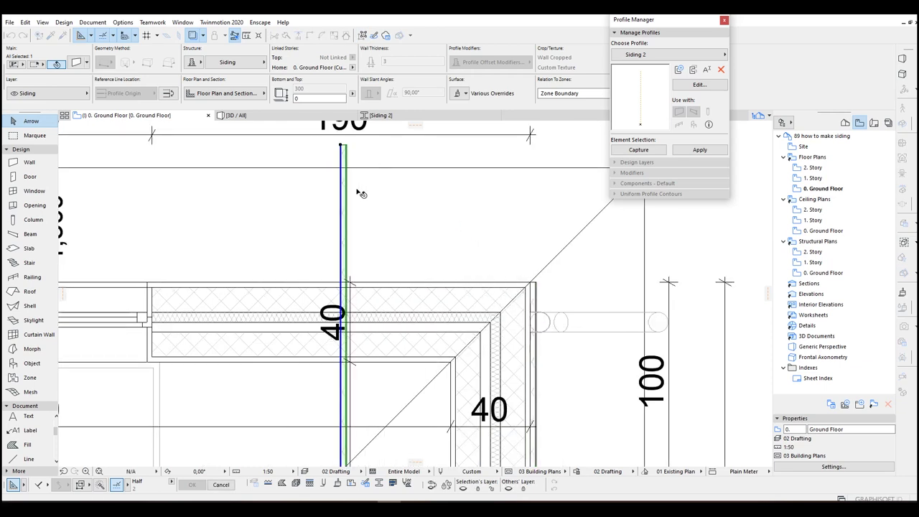
- Rotate the siding wall 90° so it runs horizontally
key("ctrl+e")
left_click(352, 184)
left_click(352, 230)
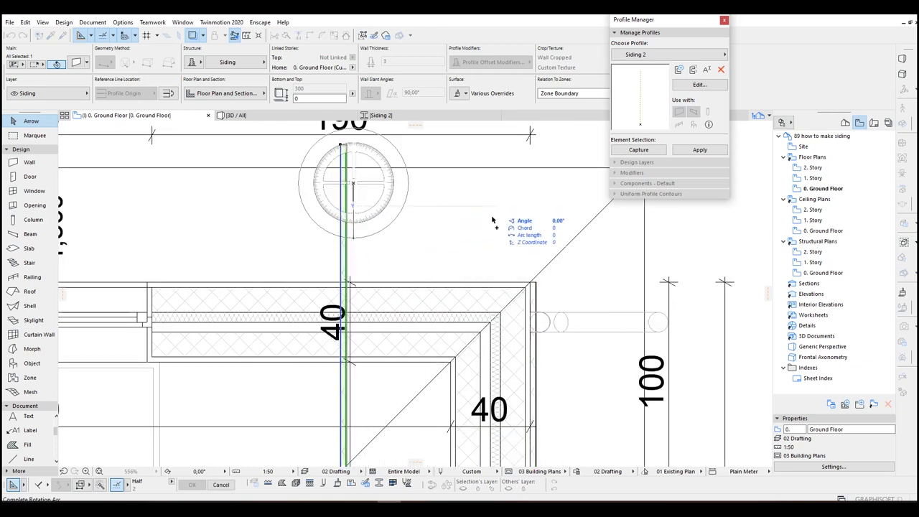
key("Escape")
left_click(354, 211)
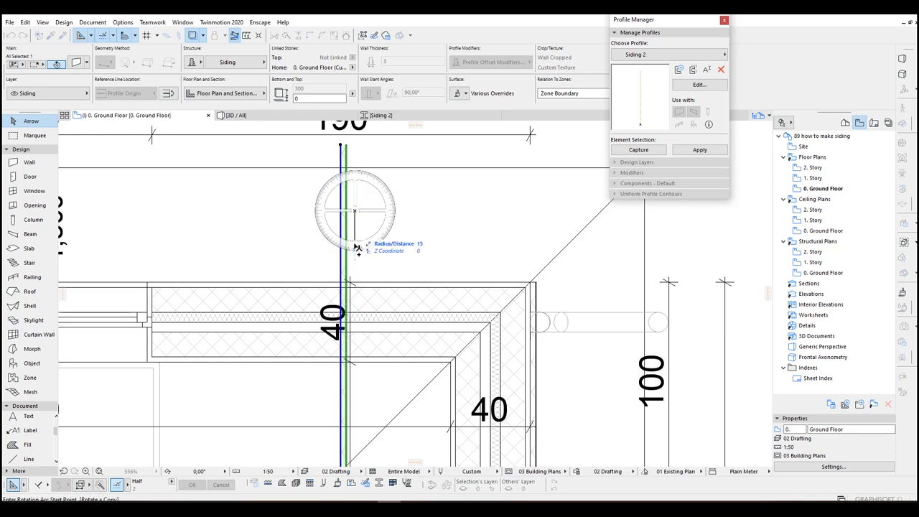
left_click(358, 250)
left_click(436, 212)
scroll(380, 225, "right", 5)
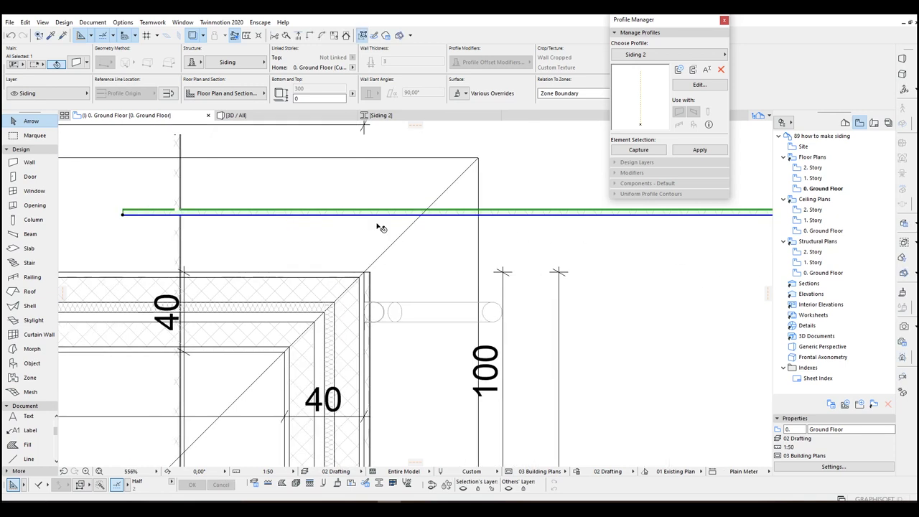
- Select the horizontal siding wall, deselecting the terrain mesh picked by mistake
left_click(167, 177)
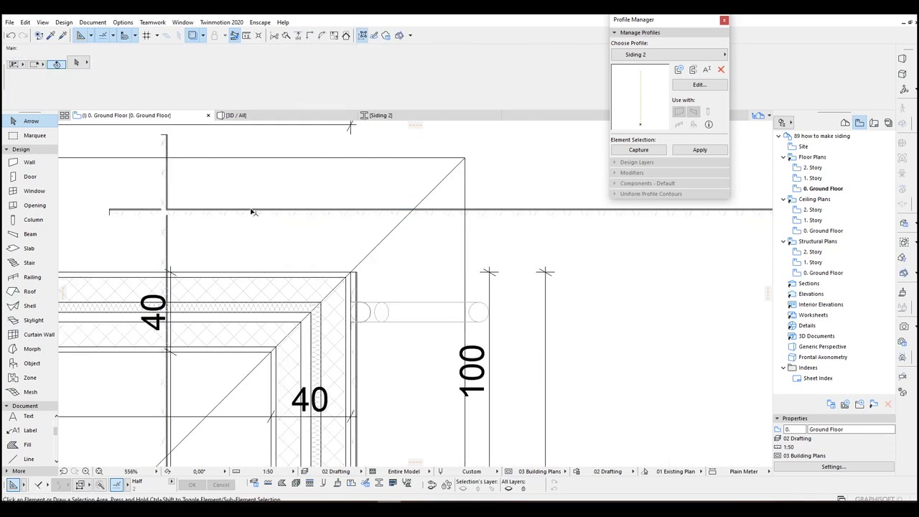
left_click(253, 211)
left_click(166, 188)
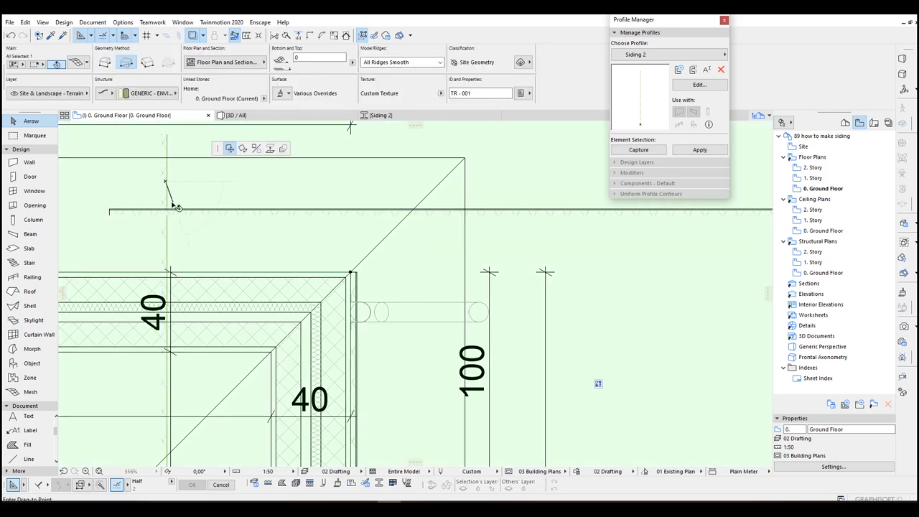
left_click(164, 209)
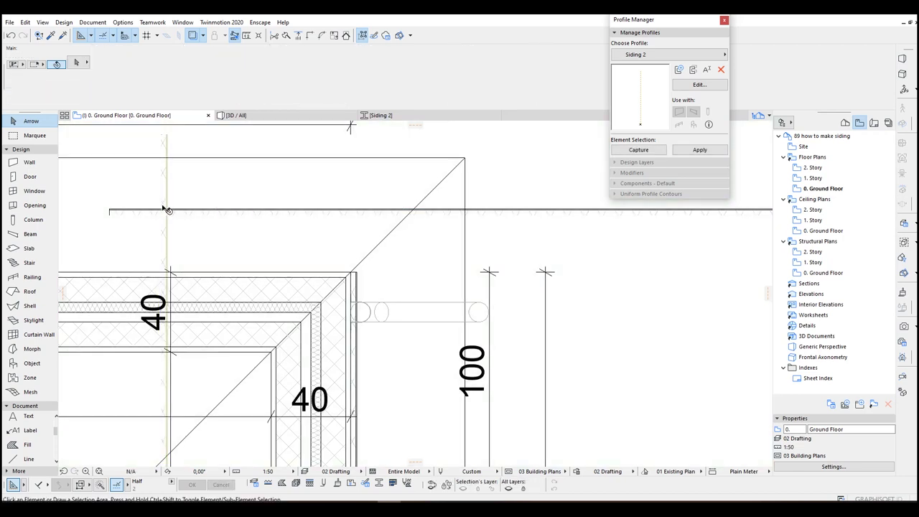
scroll(359, 230, "left", 5)
scroll(360, 230, "up", 1)
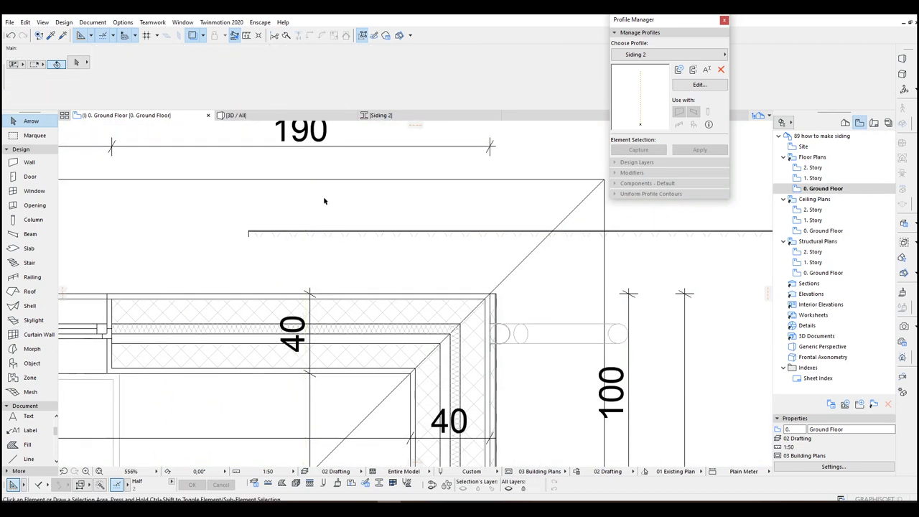
left_click(374, 235)
scroll(718, 246, "down", 3)
key("Escape")
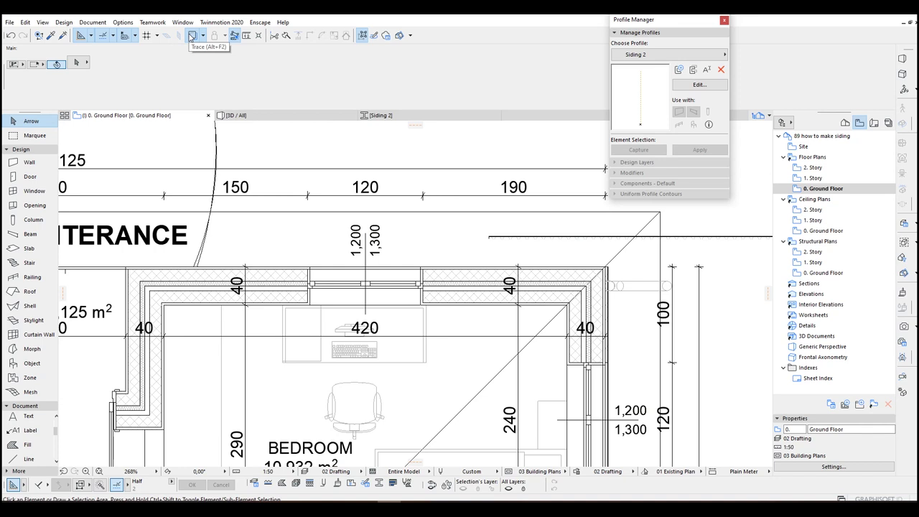
- Move the horizontal siding wall onto the building's top facade
middle_click_drag(767, 247, 587, 240)
left_click(599, 233)
left_click(705, 231)
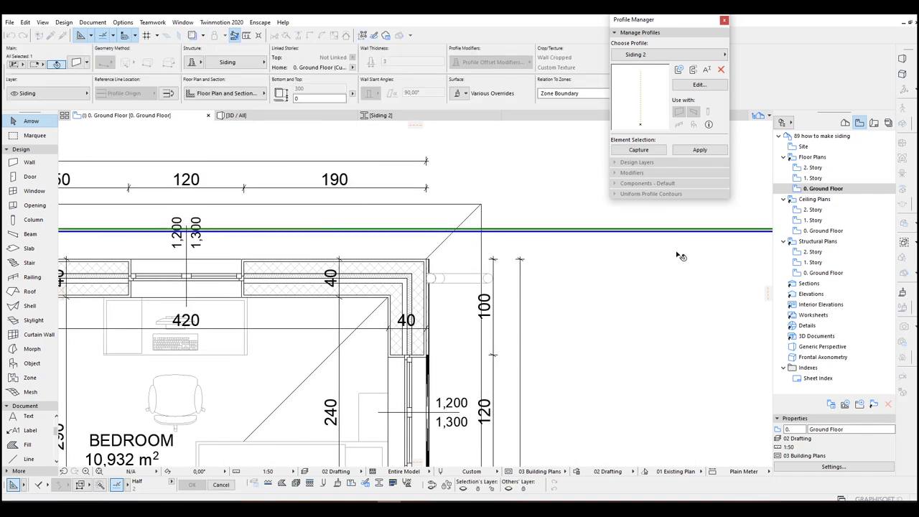
scroll(359, 244, "up", 3)
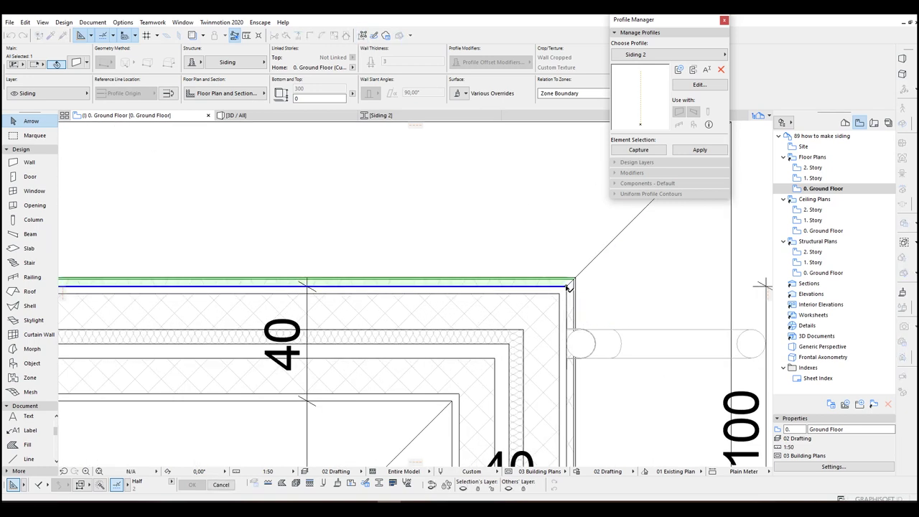
left_click(569, 287)
scroll(295, 302, "down", 3)
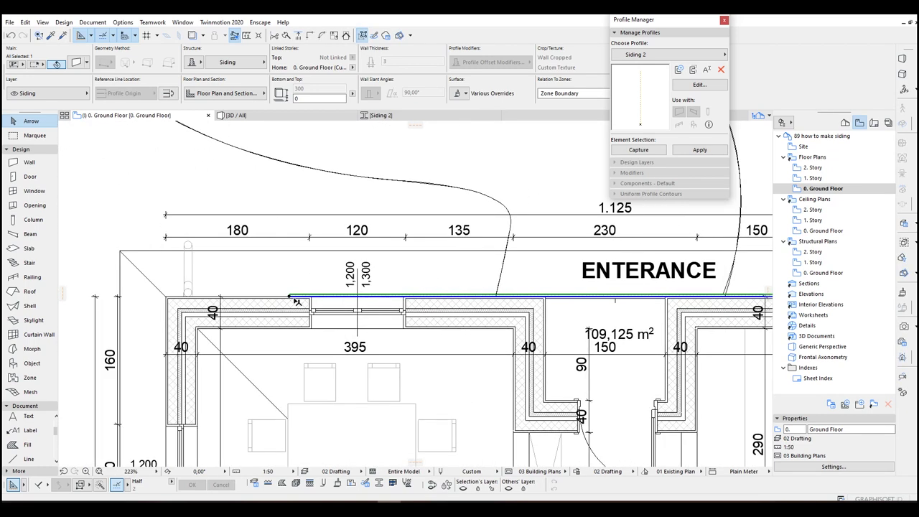
- Stretch the wall's end 521 to the left over the entrance
left_click(292, 298)
scroll(437, 314, "up", 2)
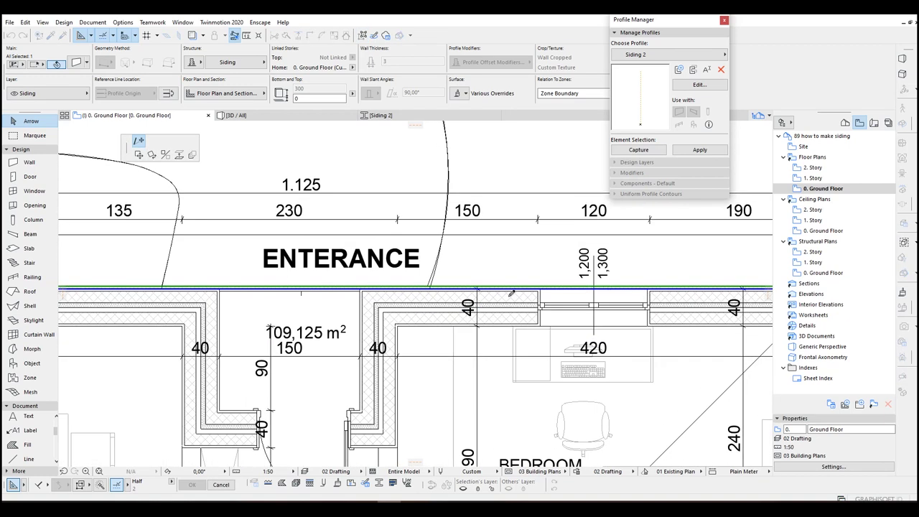
scroll(431, 312, "right", 5, "shift")
scroll(244, 304, "left", 5, "shift")
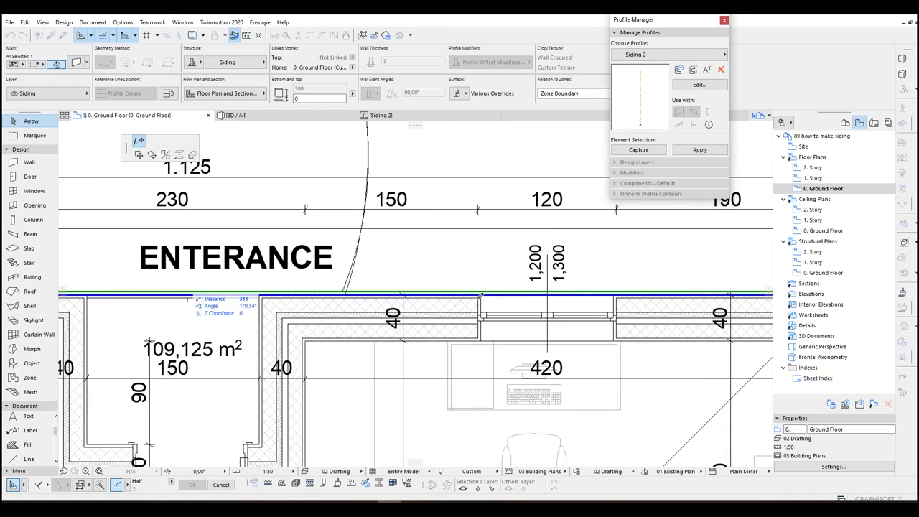
left_click(263, 292)
scroll(287, 302, "right", 3, "shift")
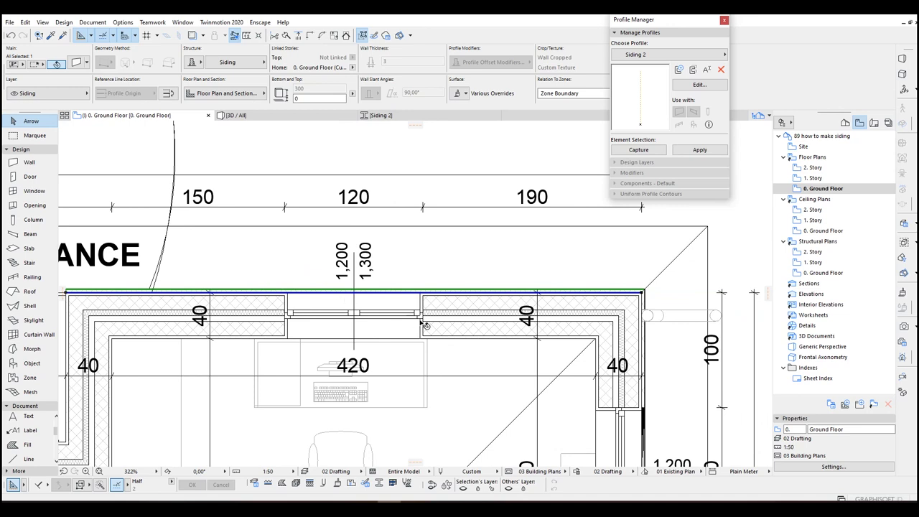
scroll(392, 297, "up", 3)
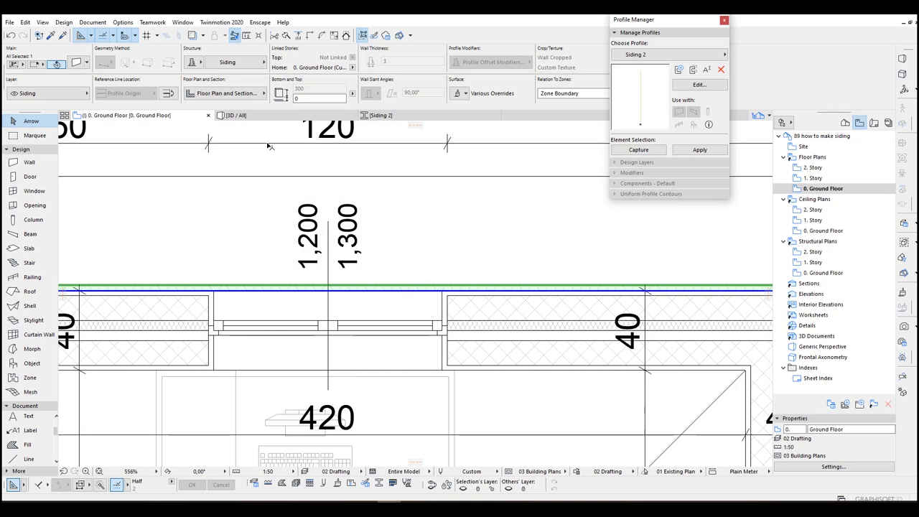
left_click(232, 68)
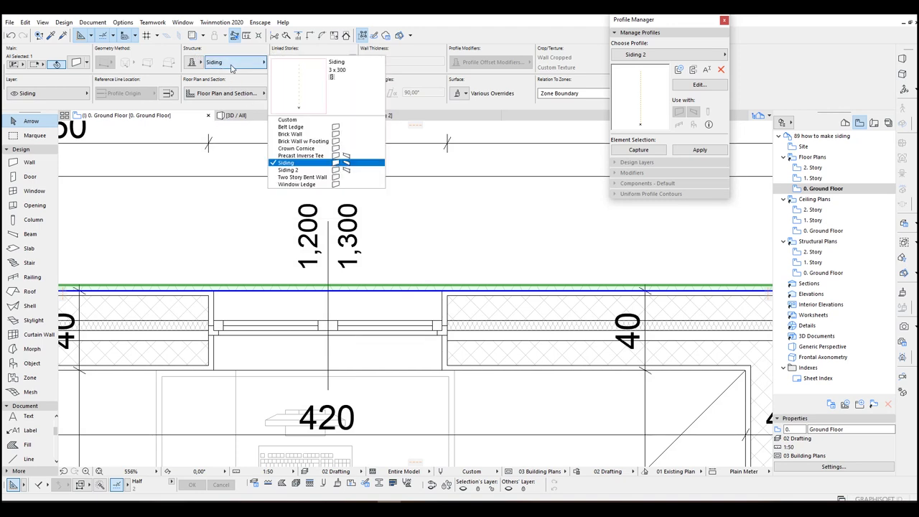
- Assign the Siding 2 profile to the top-facade siding wall
left_click(303, 174)
scroll(303, 174, "down", 3)
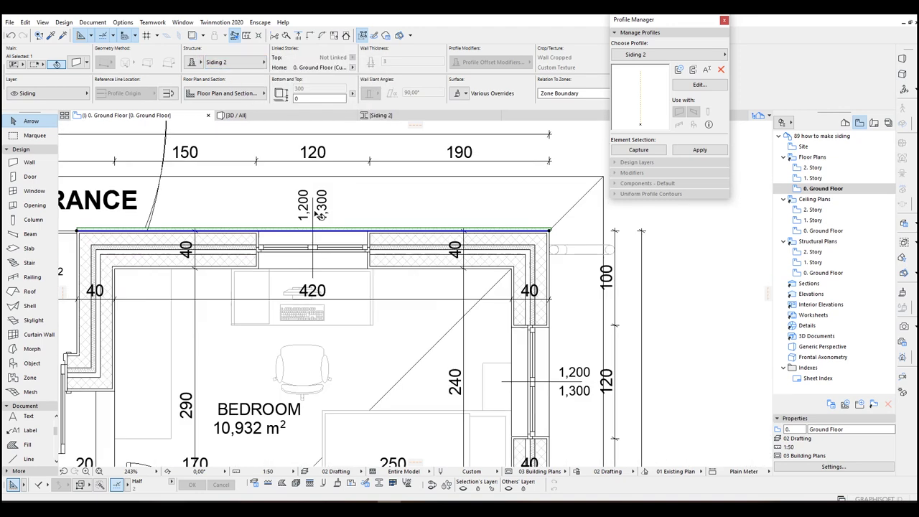
scroll(303, 175, "down", 1)
key("Escape")
scroll(481, 294, "up", 4)
scroll(481, 295, "up", 3)
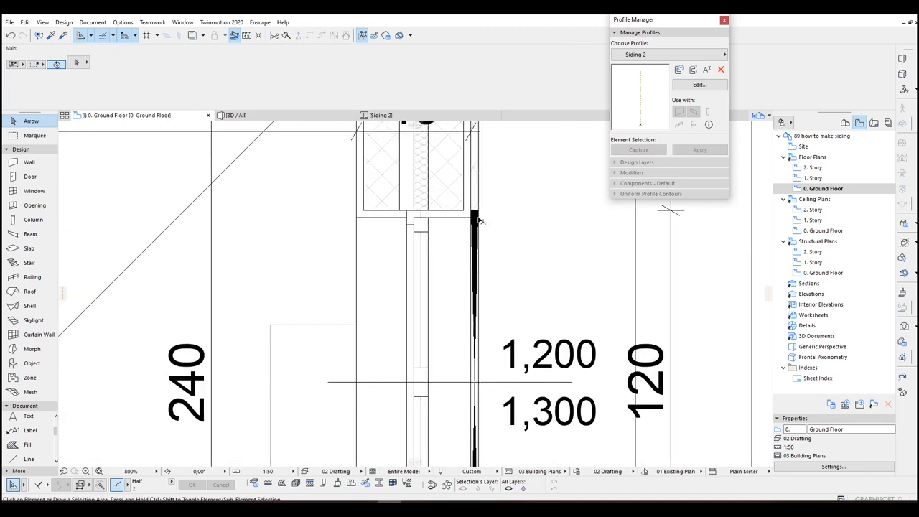
- Check the top window with the Opening tool, then orbit the house in 3D
left_click(482, 207, "alt")
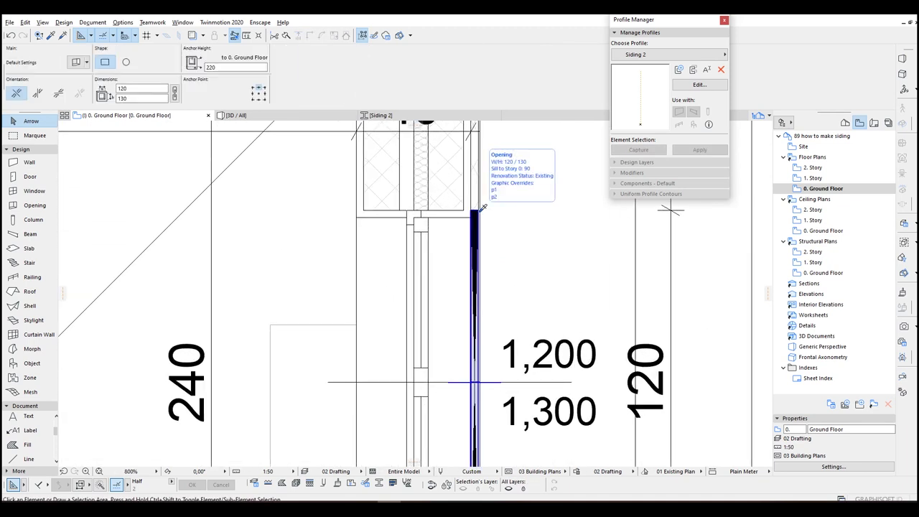
scroll(484, 207, "down", 3)
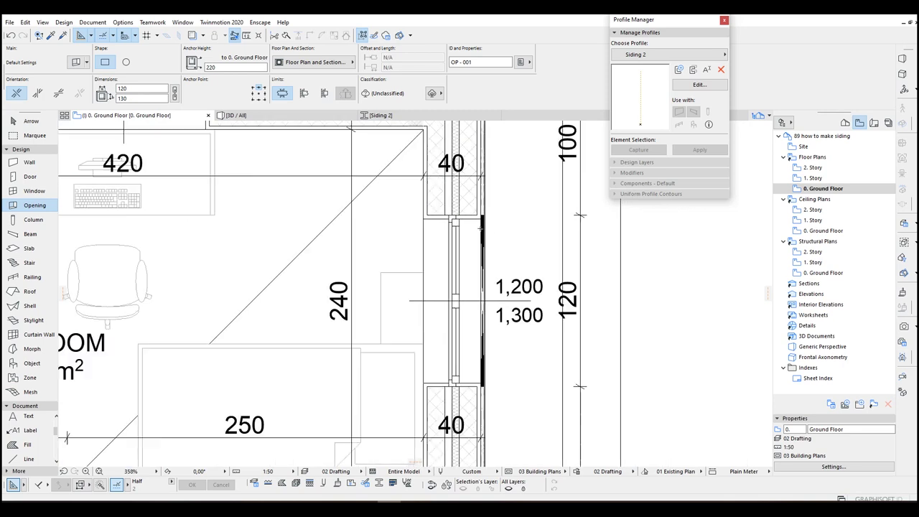
scroll(484, 207, "down", 3)
middle_click_drag(262, 201, 528, 367)
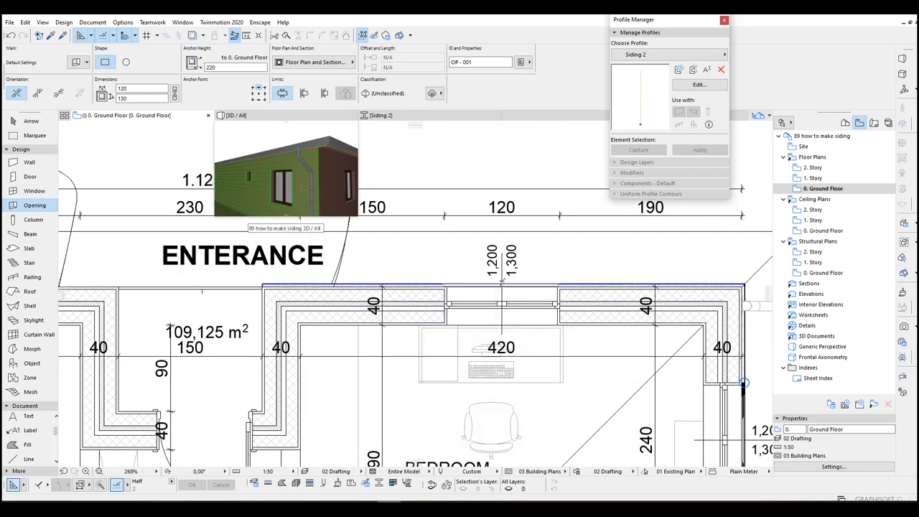
key("Escape")
scroll(562, 288, "up", 5)
left_click(561, 289)
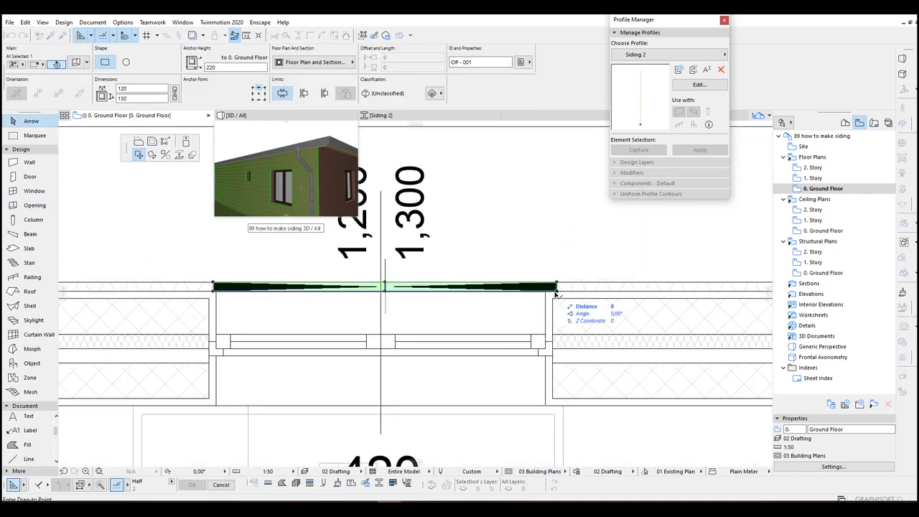
left_click(272, 116)
mouse_move(570, 329)
middle_mouse_down("shift")
mouse_move(97, 302)
mouse_move(470, 255)
mouse_move(640, 315)
mouse_move(481, 333)
middle_mouse_up("shift")
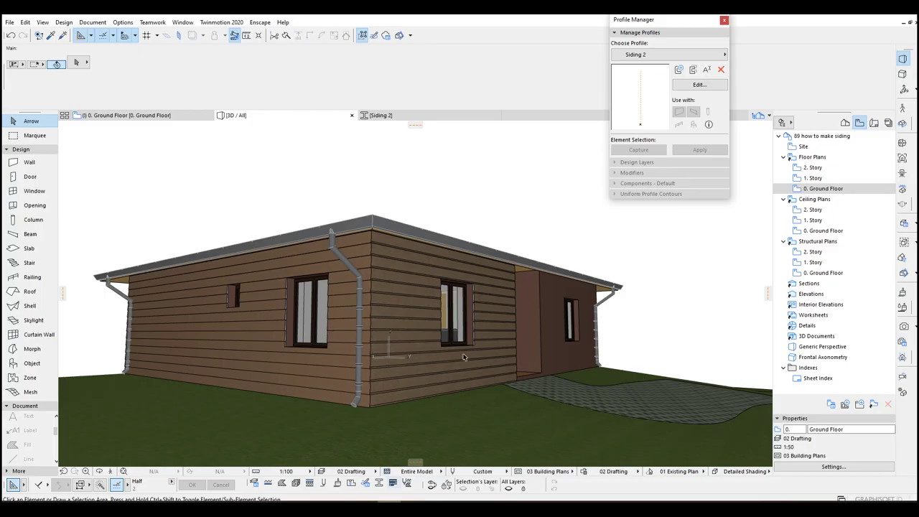
- Draw a thin Morph rectangle from the brown wall's base up to the eave beside the door recess
middle_click_drag(463, 357, 404, 310, "shift")
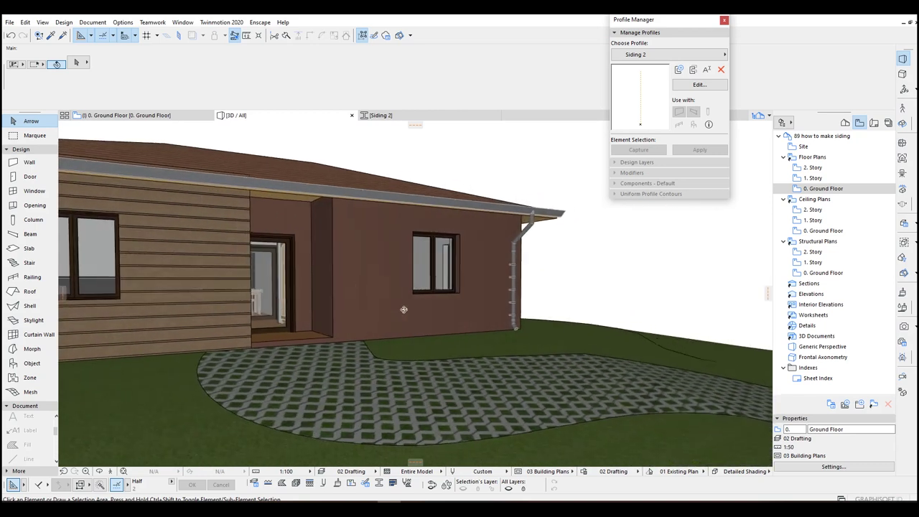
left_click(31, 349)
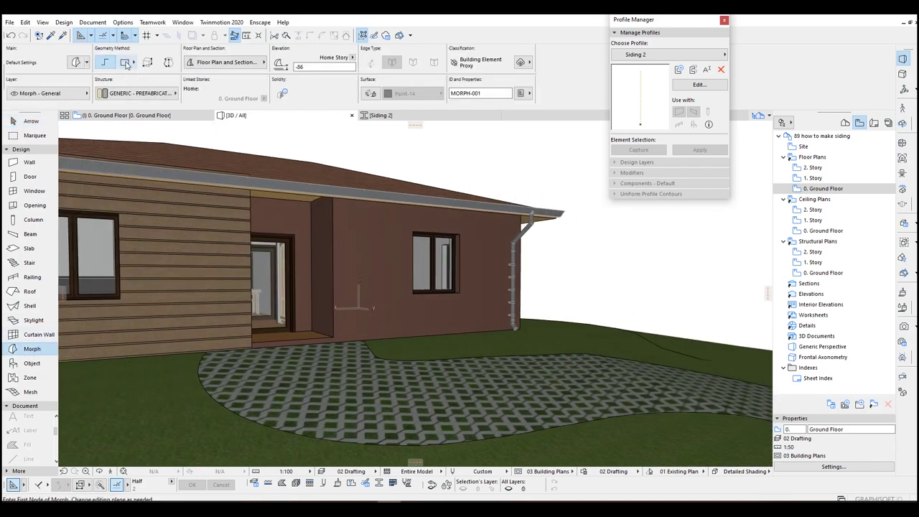
scroll(366, 354, "up", 2)
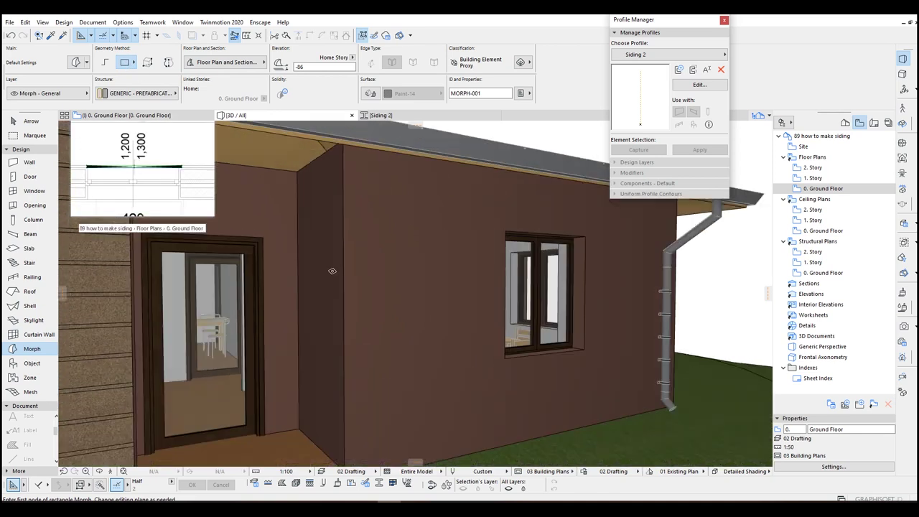
scroll(366, 354, "up", 2)
scroll(365, 353, "up", 2)
scroll(366, 353, "up", 3)
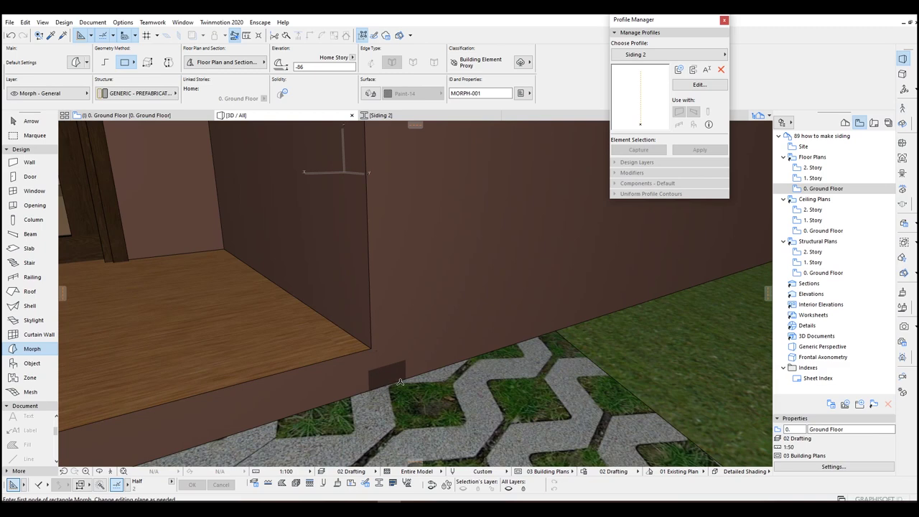
left_click(431, 372)
scroll(420, 319, "down", 5)
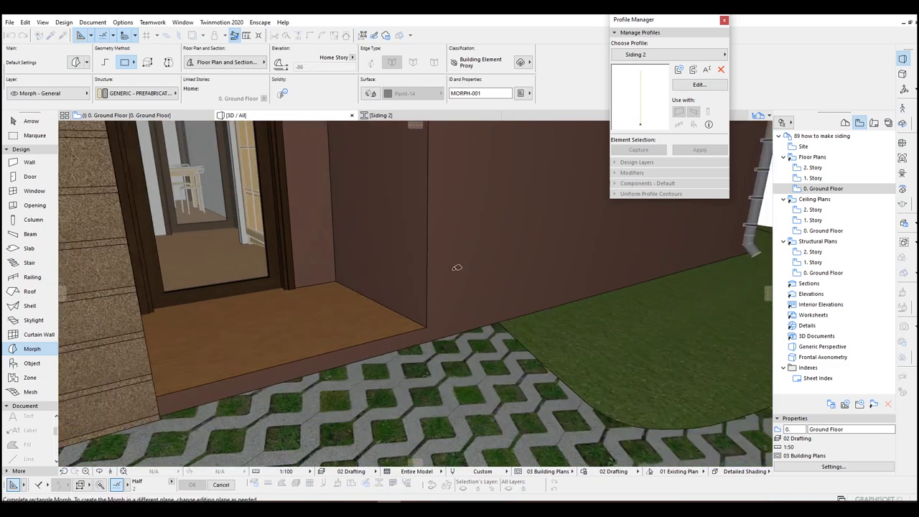
scroll(418, 310, "down", 3)
scroll(424, 294, "down", 3)
scroll(434, 266, "up", 5)
scroll(439, 252, "up", 3)
scroll(439, 252, "down", 3)
key("shift+F3")
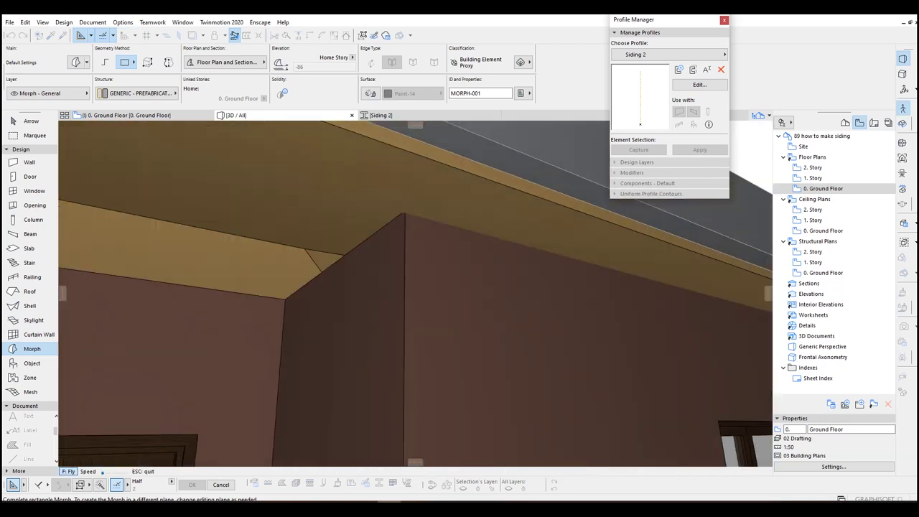
key("Escape")
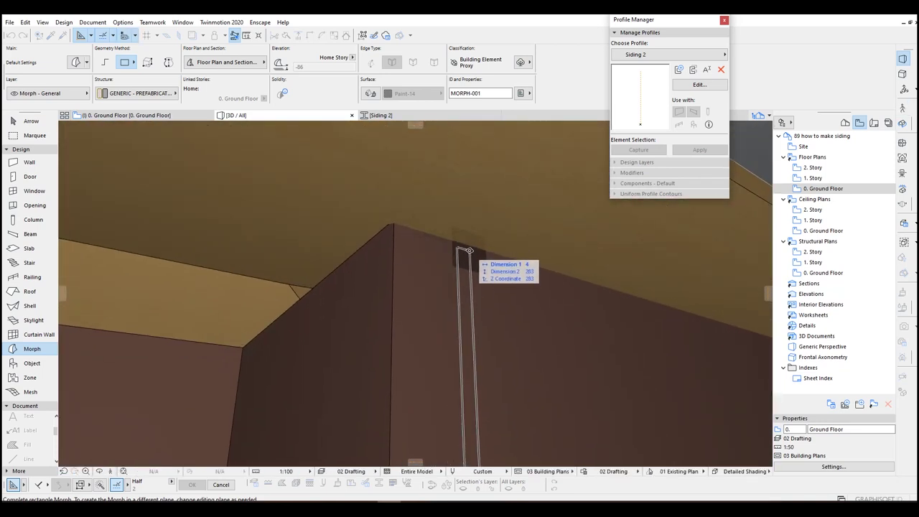
left_click(469, 250)
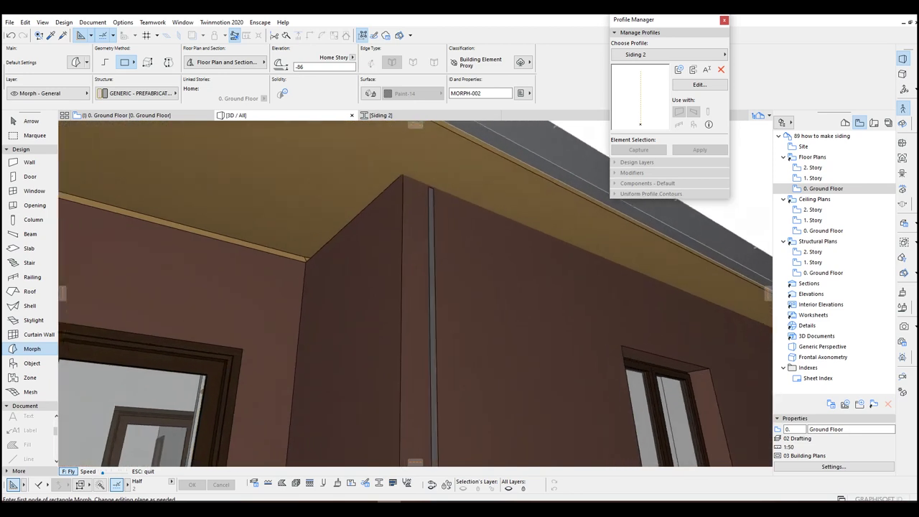
- Push/Pull the board's face out by 4 to make it a solid strip
left_click(440, 240)
left_click(440, 238)
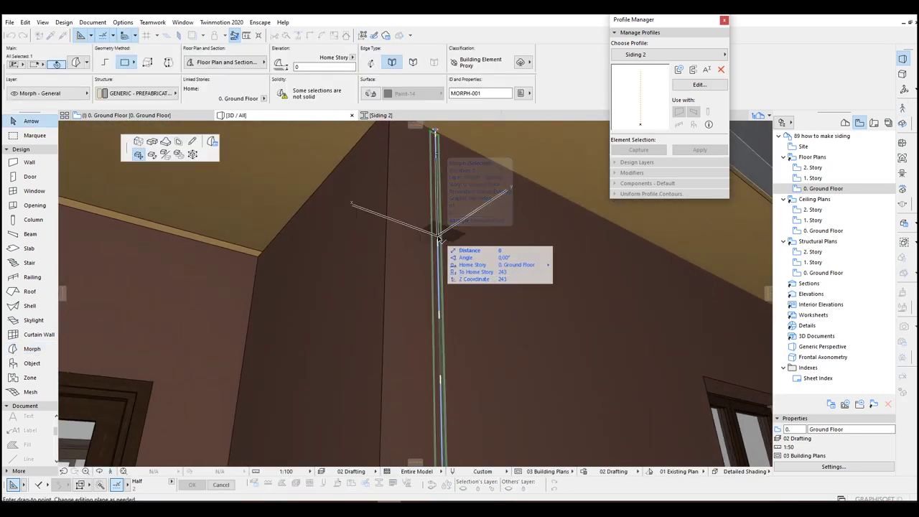
left_click(137, 143)
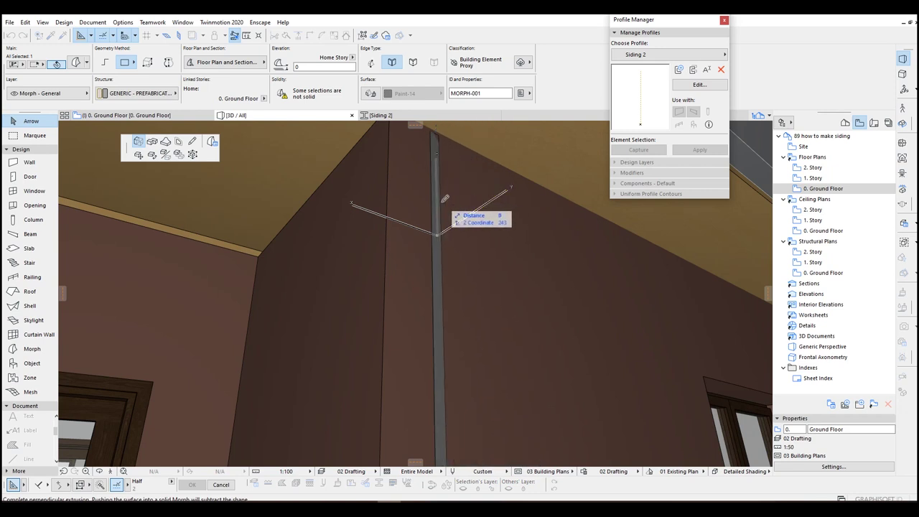
type("4")
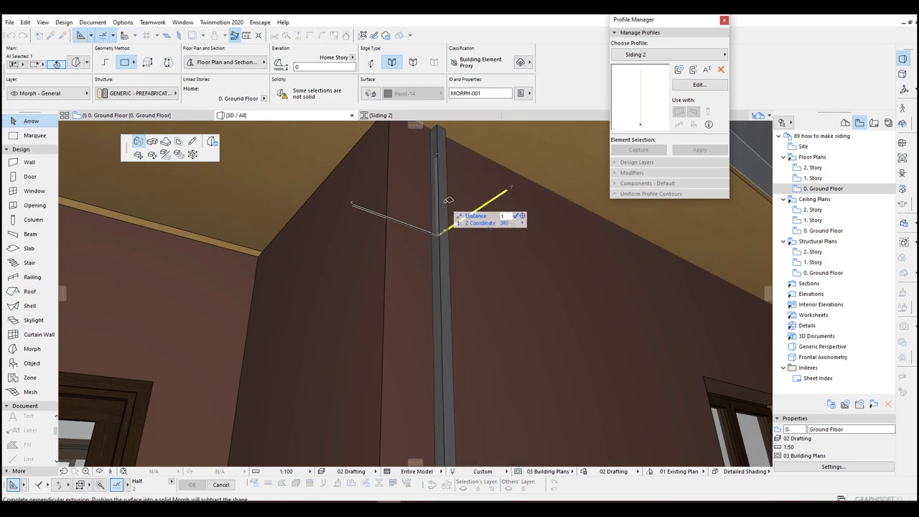
key("Return")
scroll(394, 319, "up", 5)
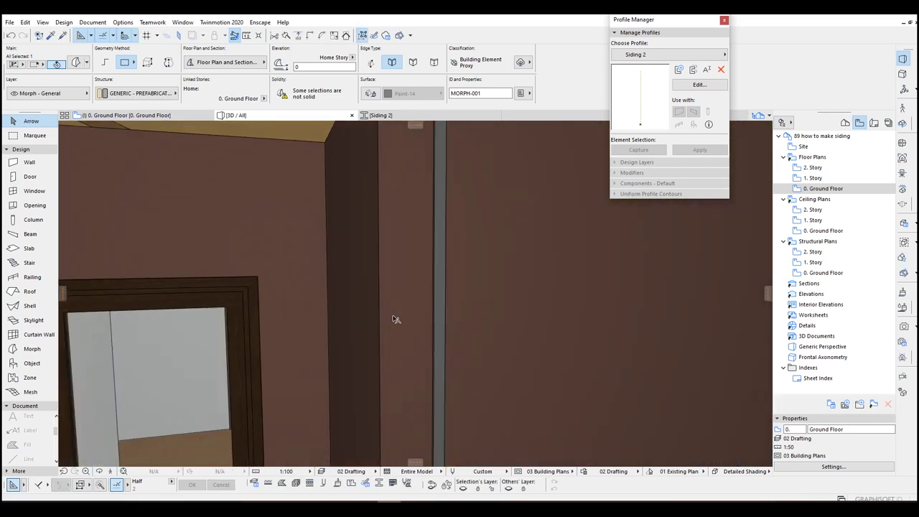
scroll(394, 319, "down", 5)
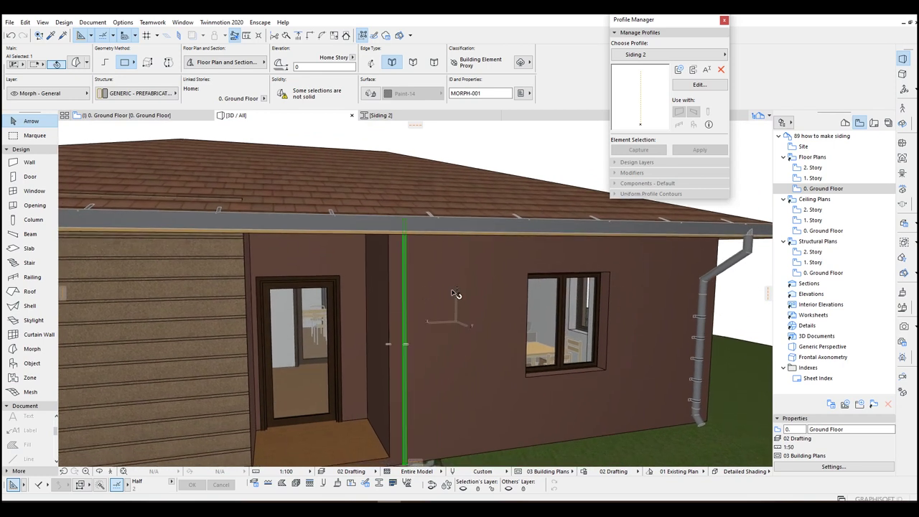
left_click(449, 291)
- Override the vertical board's surface with Brick - Red Brown
left_click(406, 255)
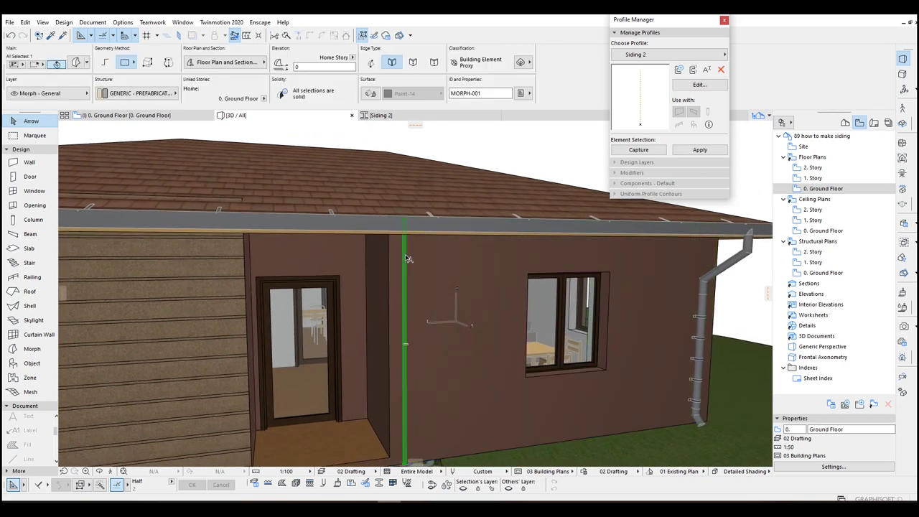
double_click(406, 253)
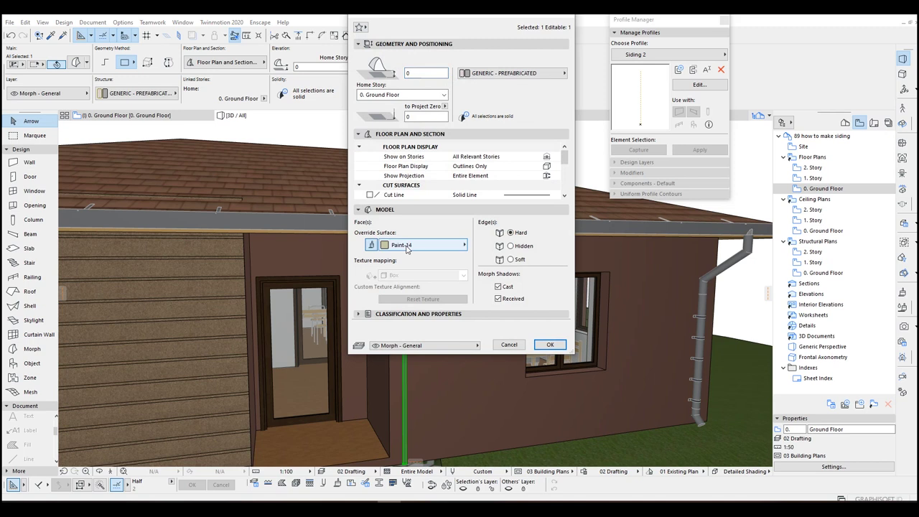
left_click(407, 245)
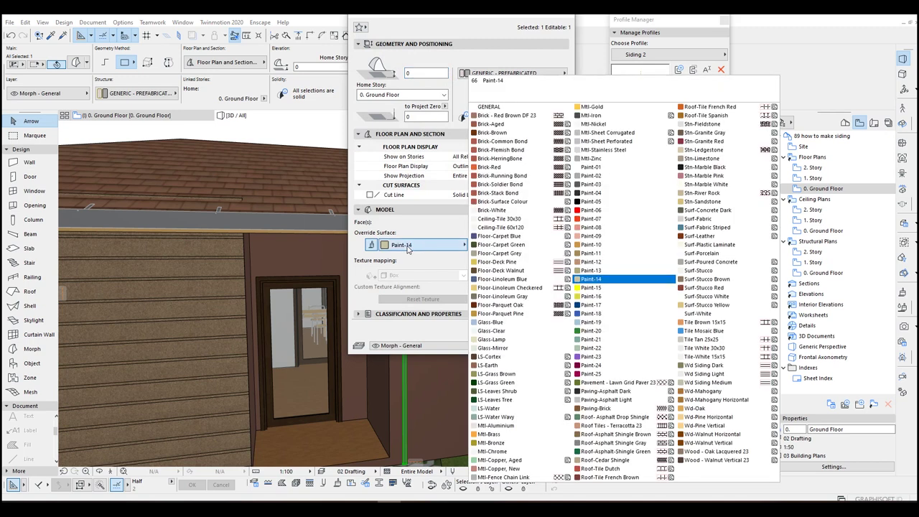
left_click(495, 118)
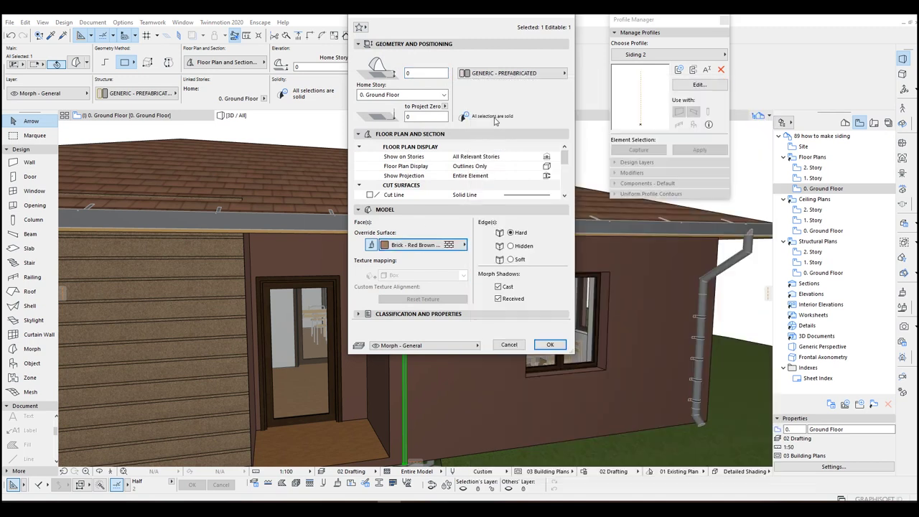
left_click(550, 345)
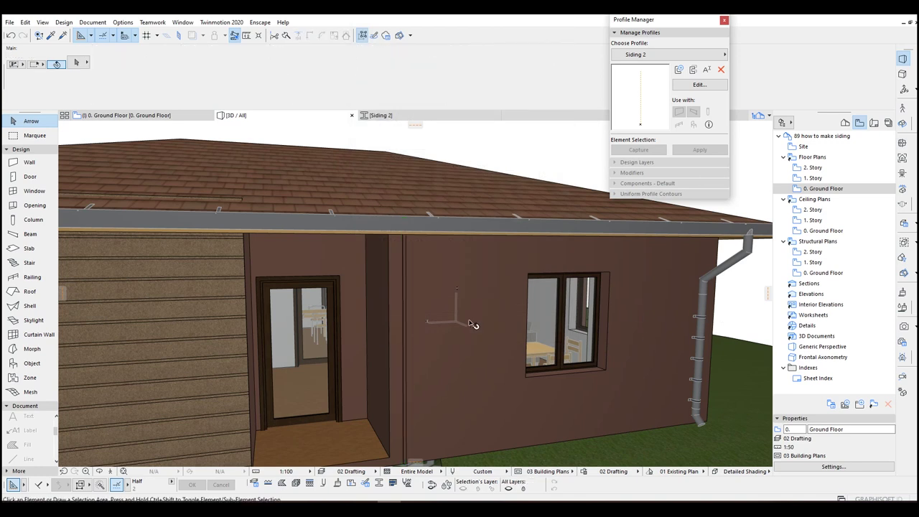
- Multiply the board with Drag Increment and Spread across the wall to its far end
left_click(404, 268)
key("ctrl+u")
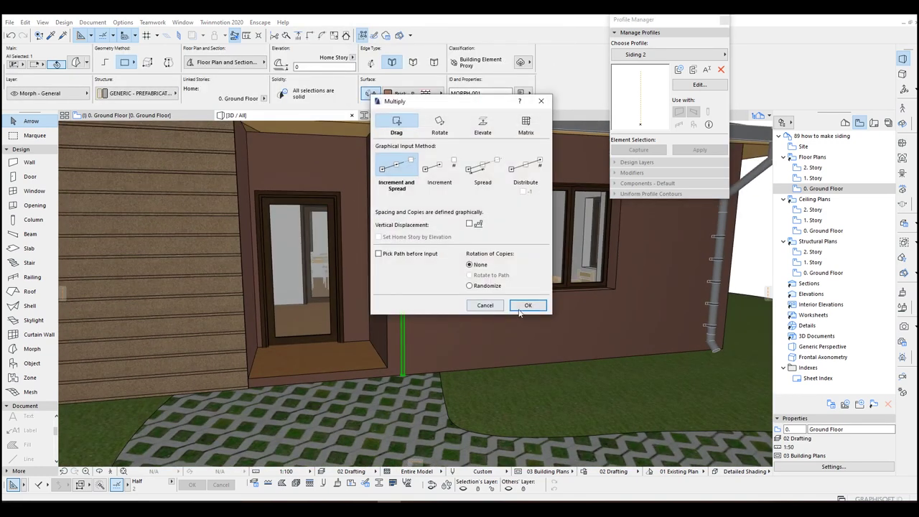
left_click(526, 300)
left_click(405, 377)
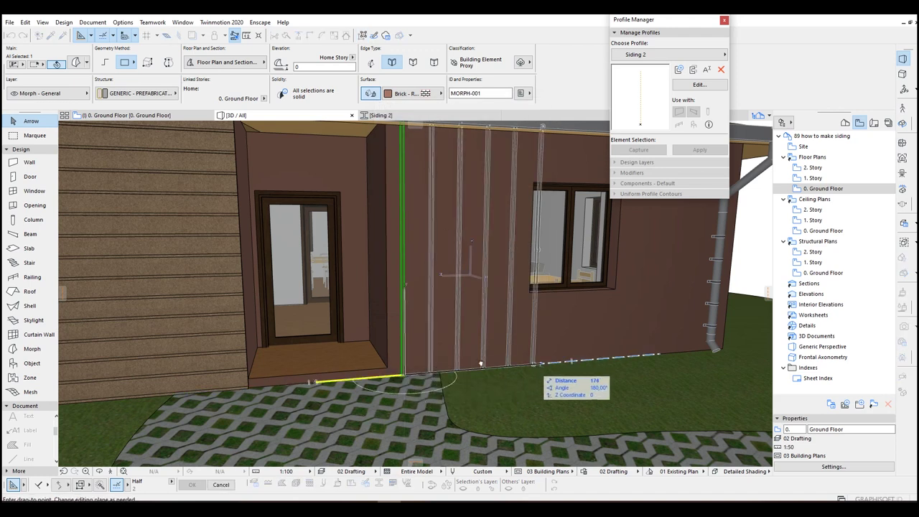
middle_click_drag(459, 378, 431, 373, "shift")
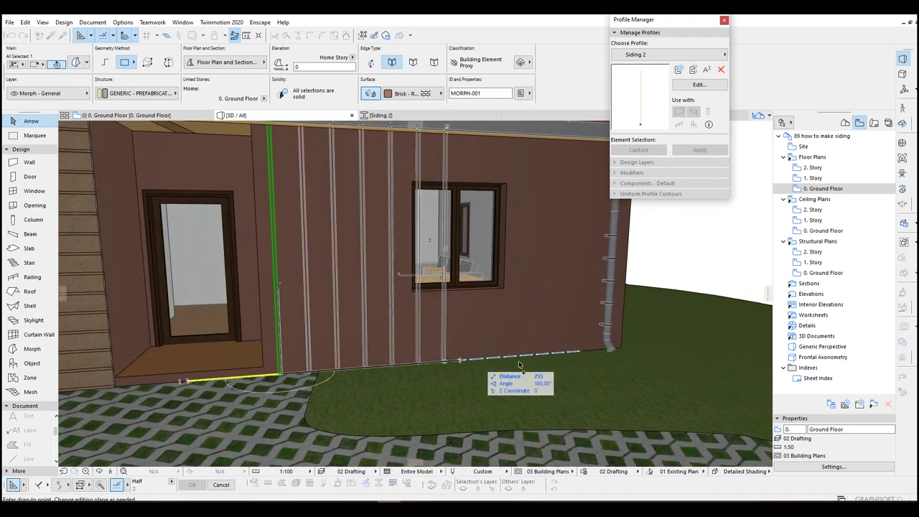
left_click(616, 361)
middle_click_drag(407, 318, 406, 271, "shift")
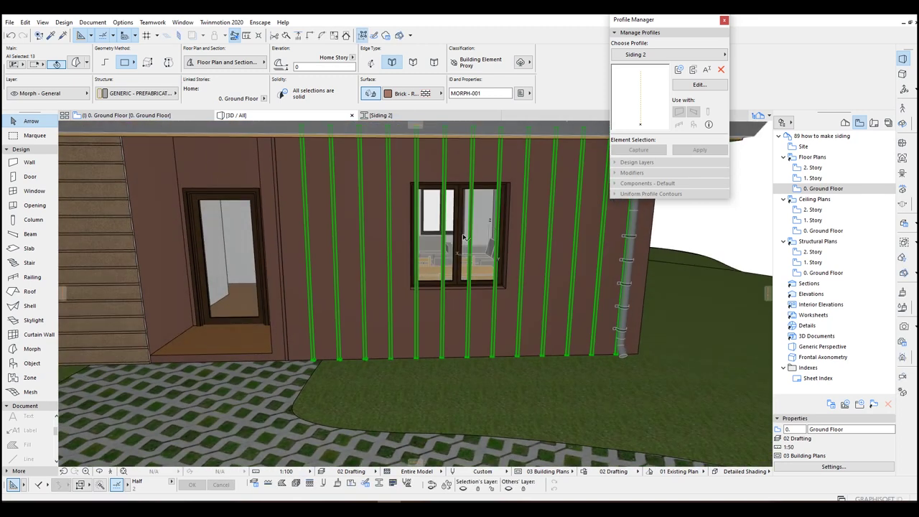
key("Escape")
- Select the three boards that cross the window
scroll(486, 209, "up", 2)
scroll(501, 191, "up", 1)
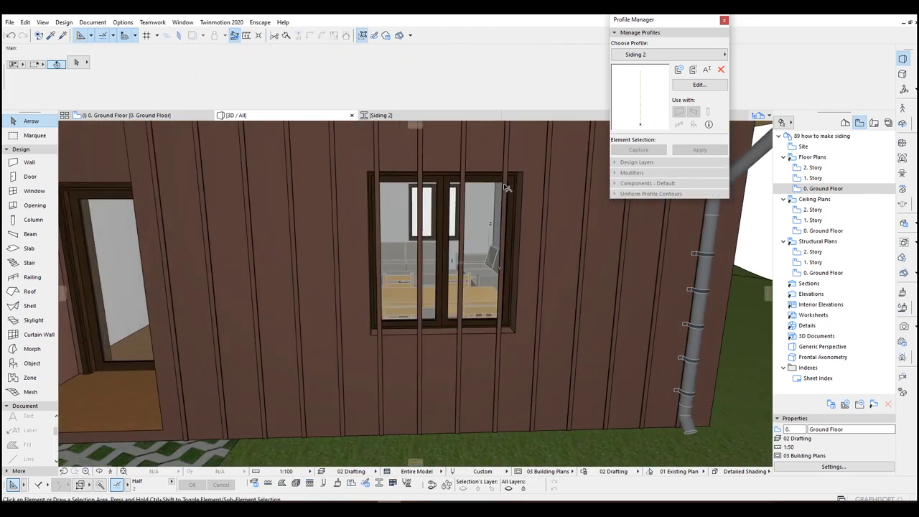
left_click(506, 188)
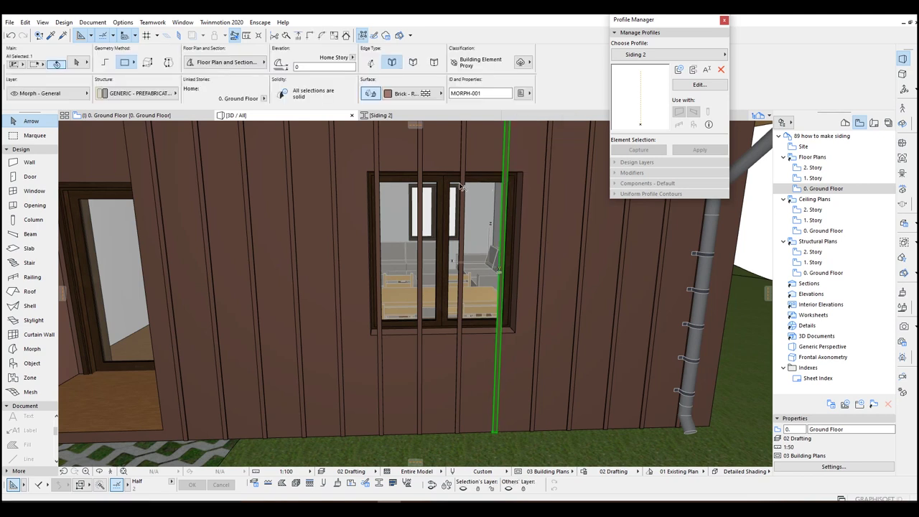
left_click(422, 179, "shift")
left_click(381, 165, "shift")
mouse_move(381, 165)
middle_mouse_down("shift")
mouse_move(468, 170)
mouse_move(464, 189)
mouse_move(429, 196)
middle_mouse_up("shift")
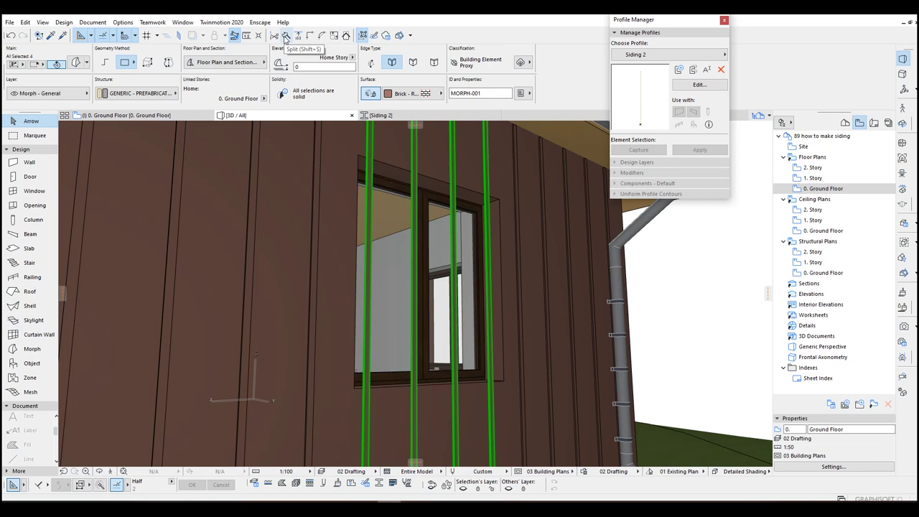
- Start a Split on the selected boards along the window edge
left_click(285, 36)
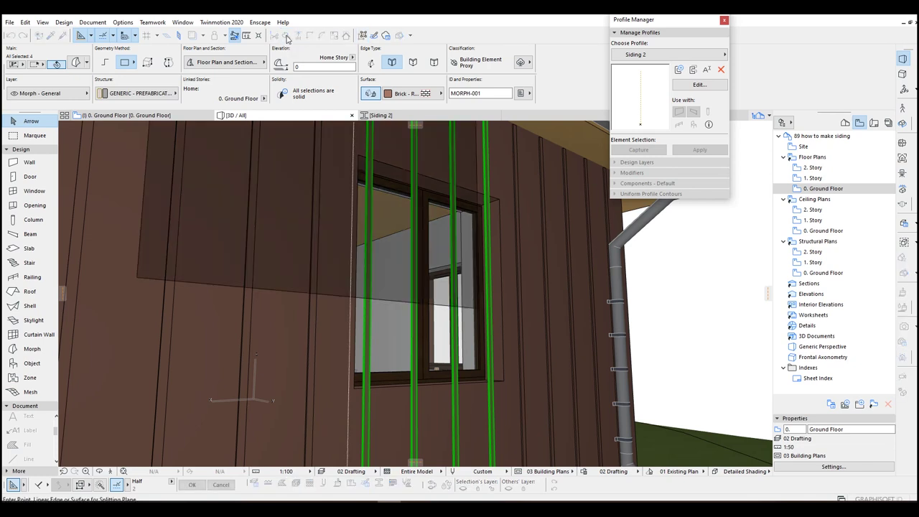
middle_click_drag(302, 144, 386, 170, "shift")
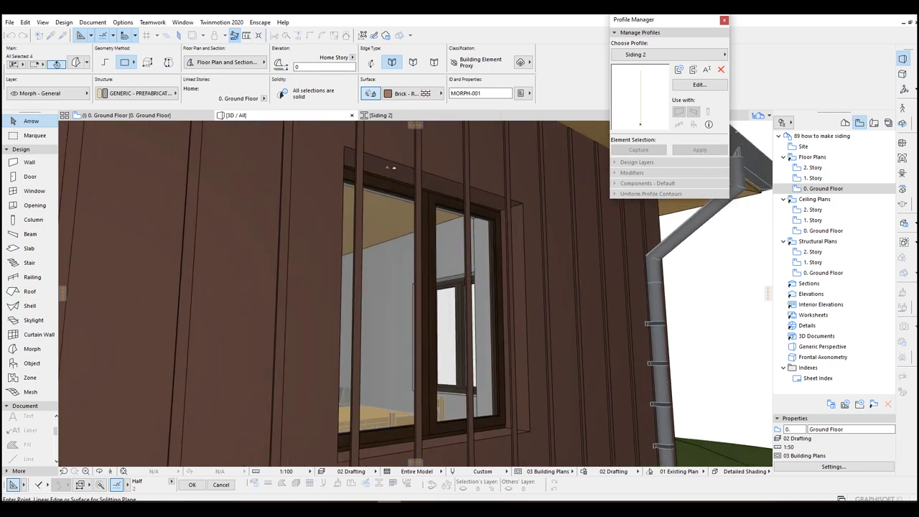
scroll(387, 170, "up", 2)
scroll(387, 168, "up", 2)
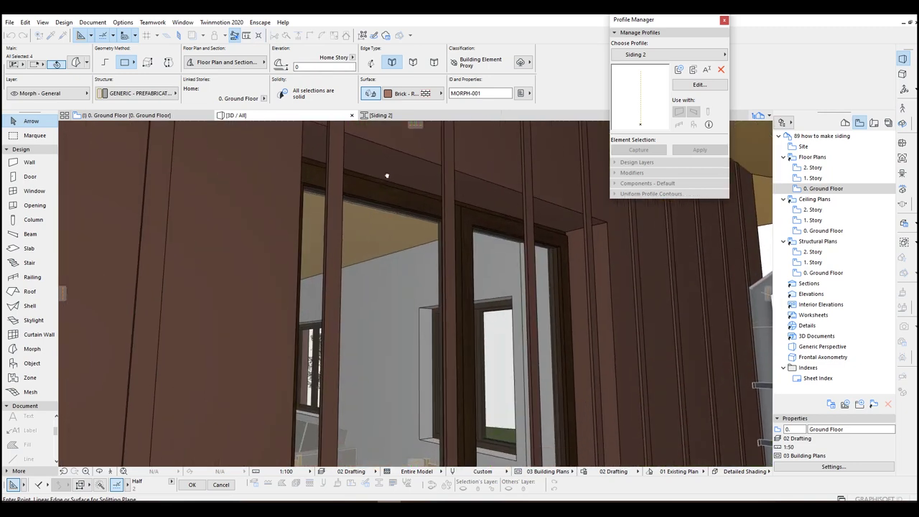
scroll(388, 165, "up", 2)
scroll(388, 164, "down", 2)
scroll(407, 178, "down", 3)
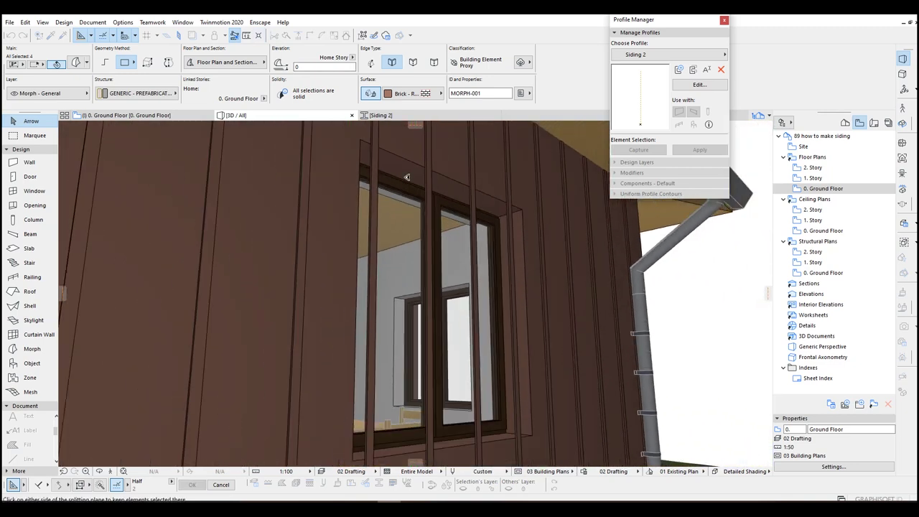
left_click(334, 306)
- Complete the cut around the window so the opening is clear of boards
scroll(358, 295, "up", 3)
scroll(358, 295, "down", 2)
scroll(388, 316, "down", 1)
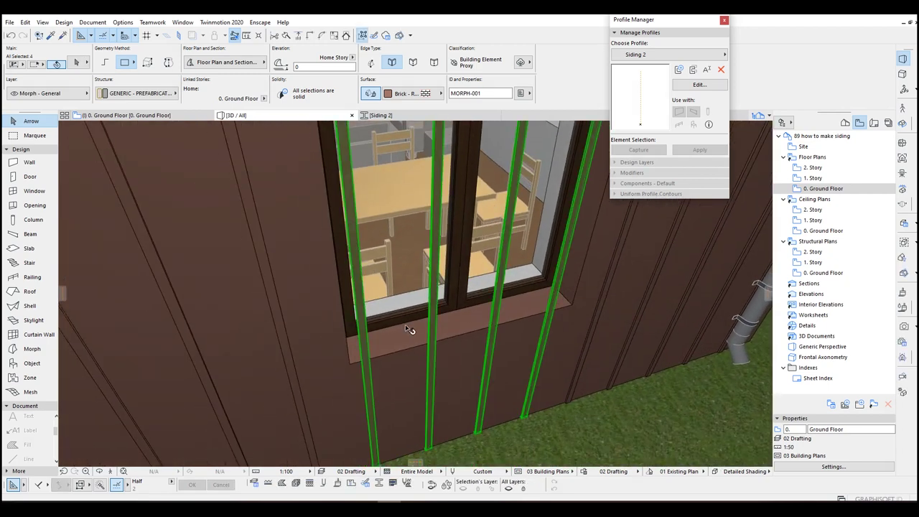
scroll(407, 340, "up", 3)
scroll(407, 340, "down", 2)
middle_click_drag(407, 340, 302, 237, "shift")
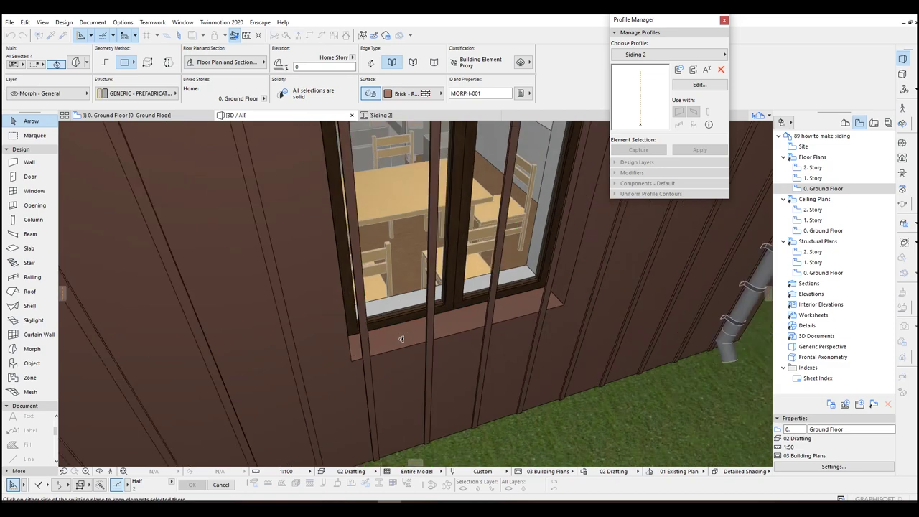
scroll(320, 196, "up", 2)
left_click(324, 185)
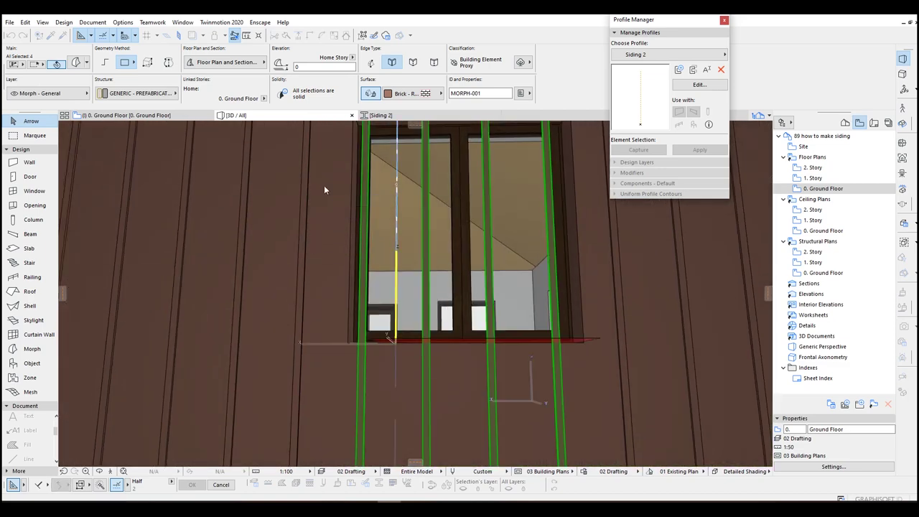
key("Escape")
scroll(341, 238, "down", 10)
middle_click_drag(213, 241, 250, 227, "shift")
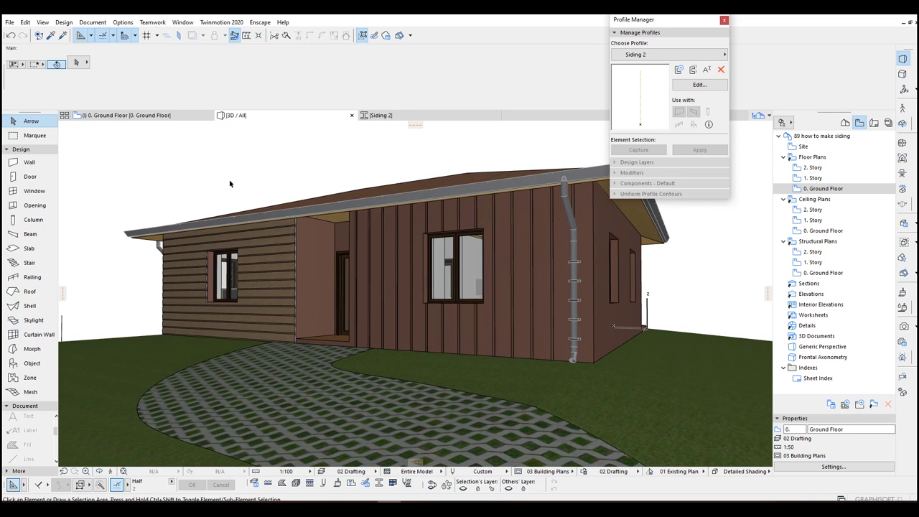
middle_click_drag(352, 252, 357, 227, "shift")
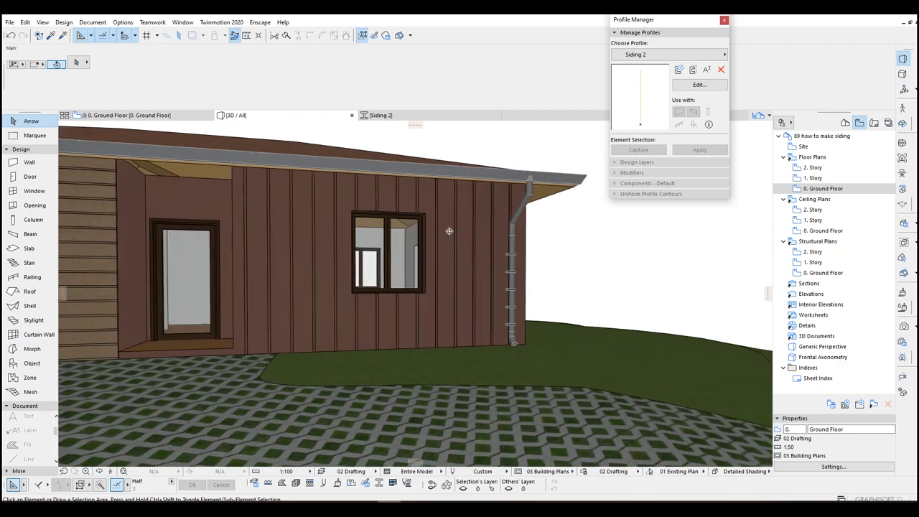
mouse_move(316, 224)
middle_mouse_down("shift")
mouse_move(241, 217)
mouse_move(309, 209)
middle_mouse_up("shift")
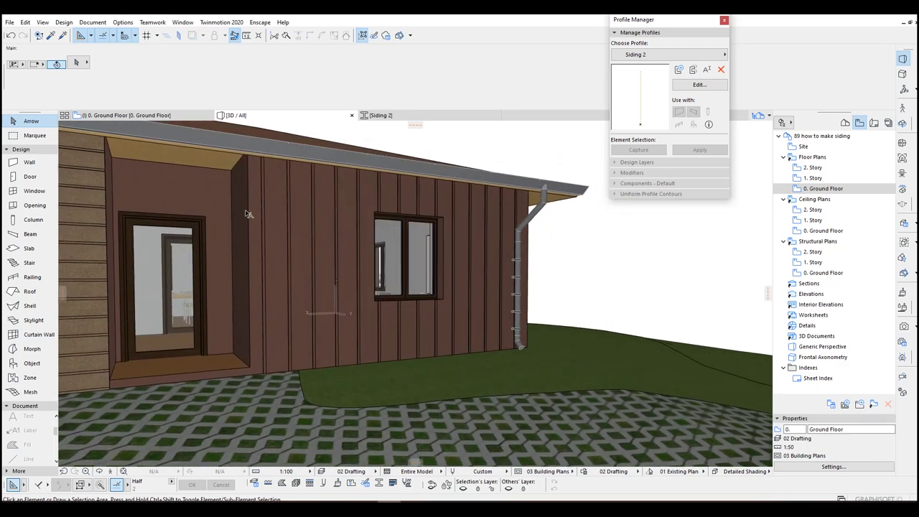
middle_click_drag(246, 214, 386, 181, "shift")
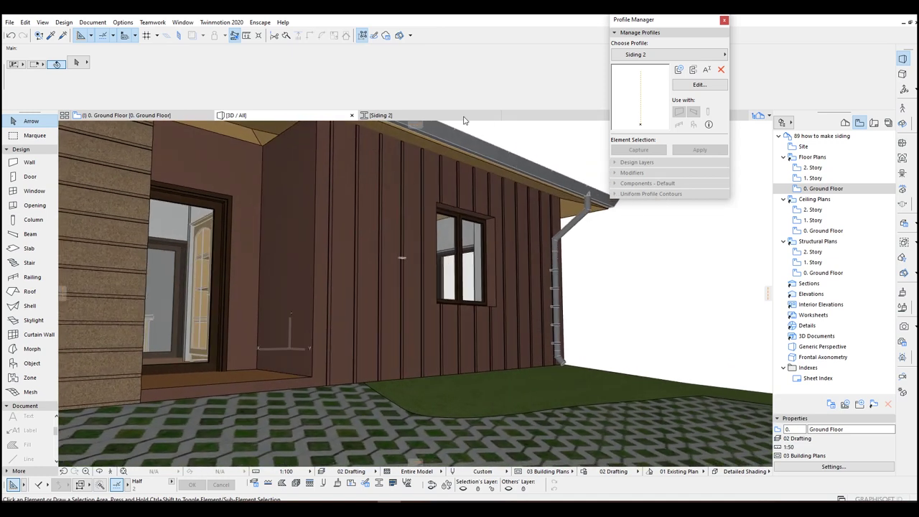
mouse_move(447, 264)
middle_mouse_down("shift")
mouse_move(259, 270)
mouse_move(322, 221)
mouse_move(282, 222)
middle_mouse_up("shift")
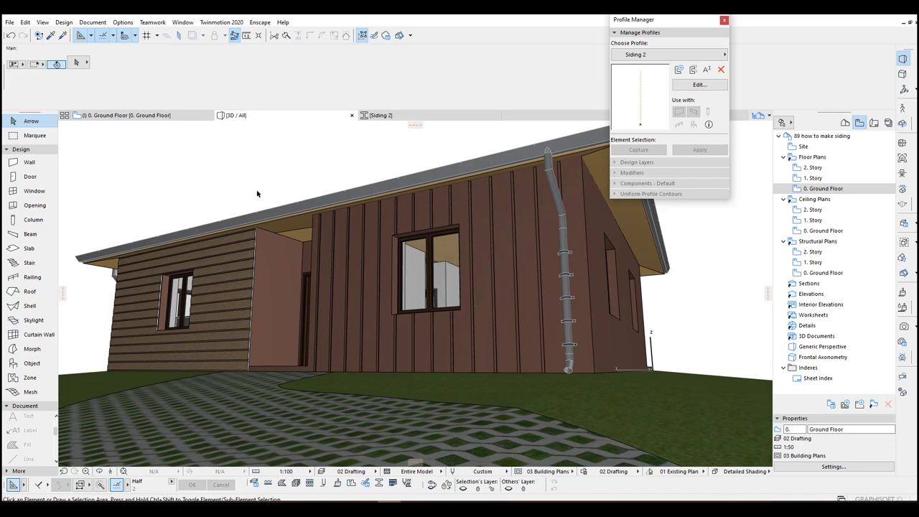
- Delete the bottom rail and the balusters from the default railing pattern
left_click(27, 278)
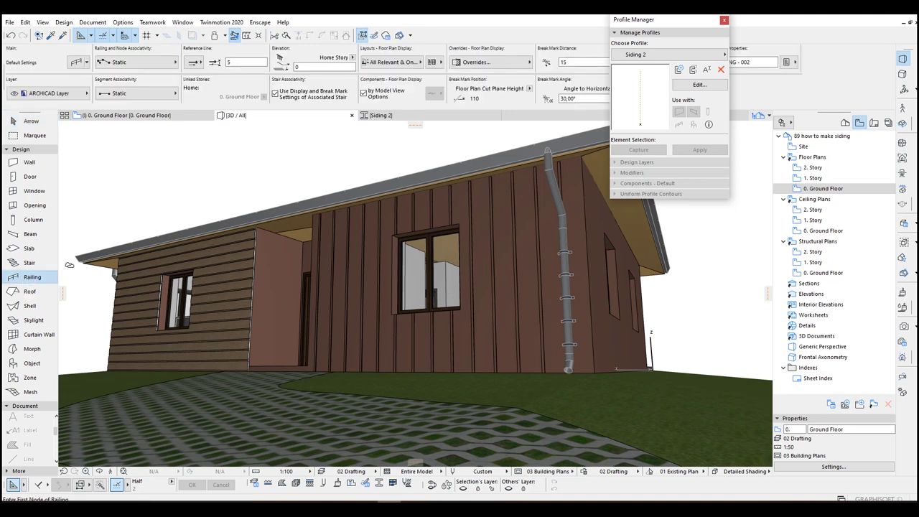
key("ctrl+t")
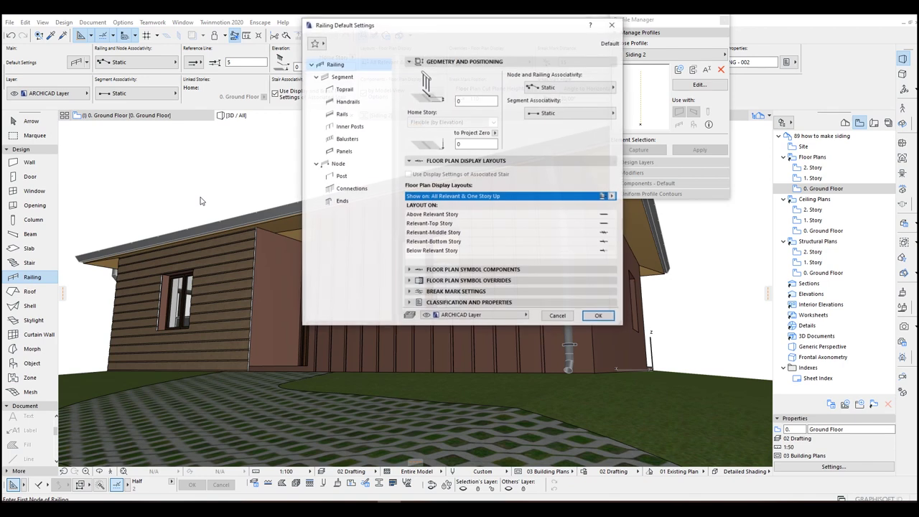
left_click(342, 77)
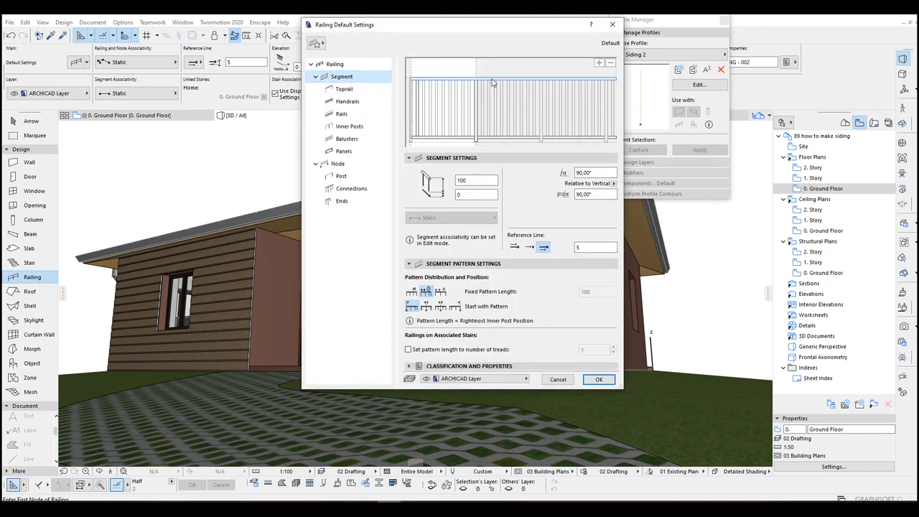
left_click(492, 81)
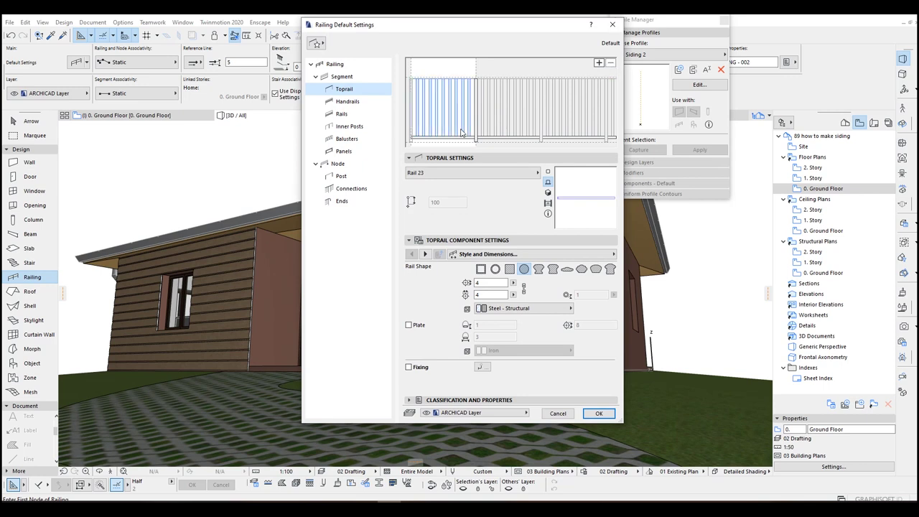
left_click(502, 137)
left_click(611, 64)
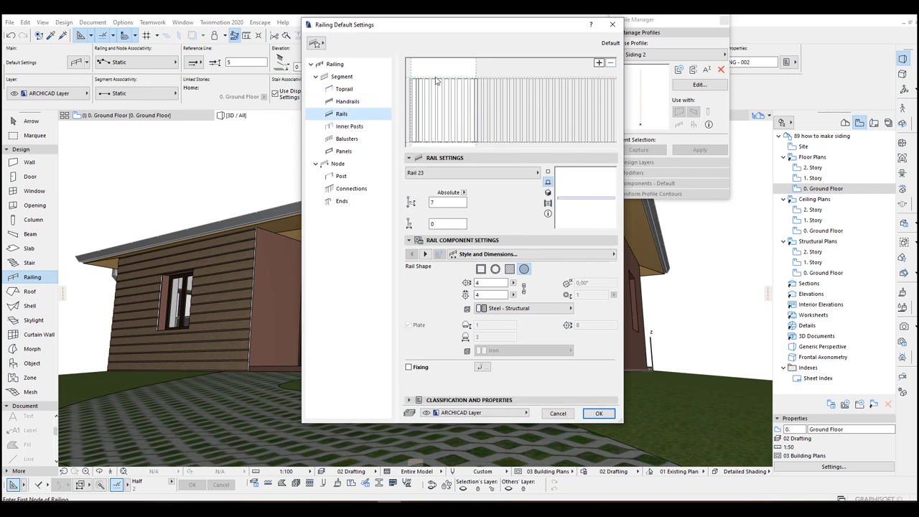
left_click(458, 94)
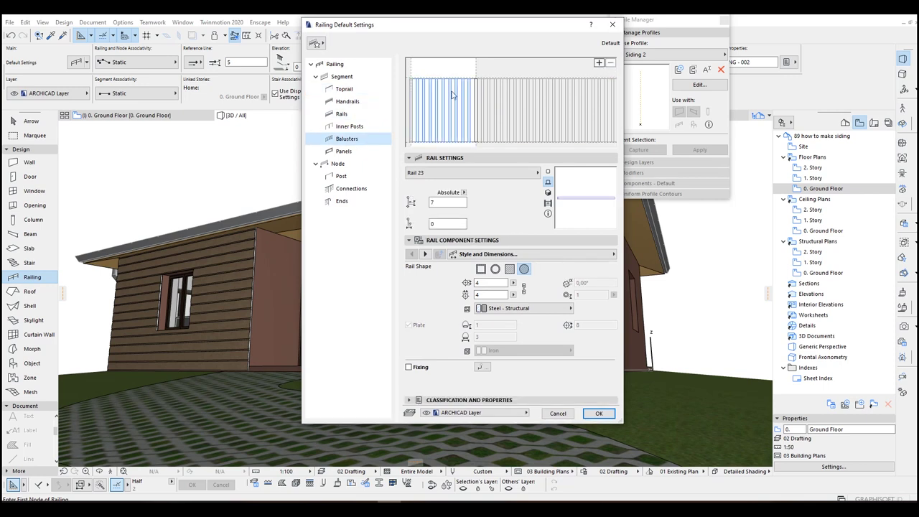
left_click(611, 63)
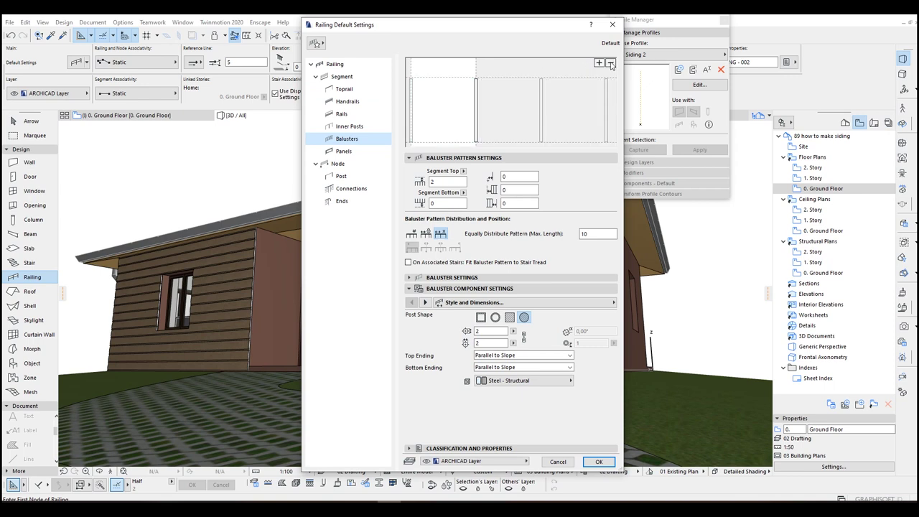
- Set the inner posts' segment top offset from 2 to 0
left_click(478, 87)
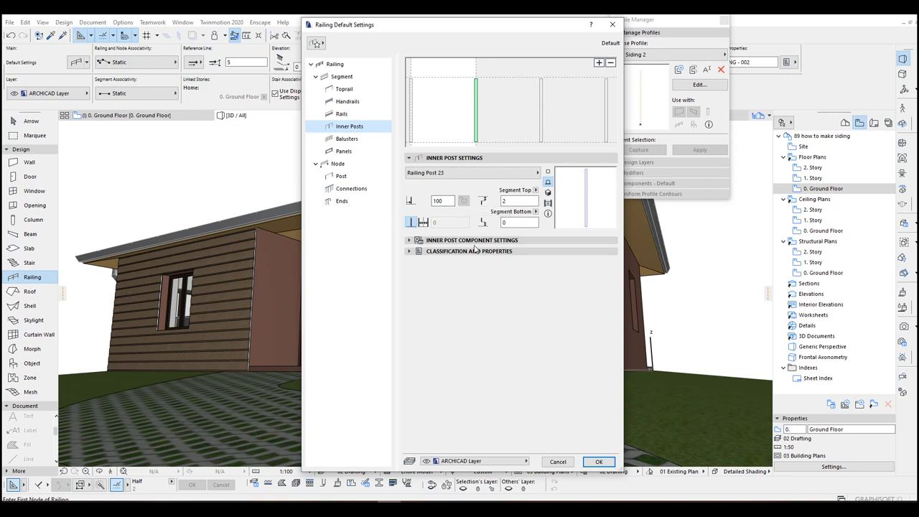
left_click(512, 202)
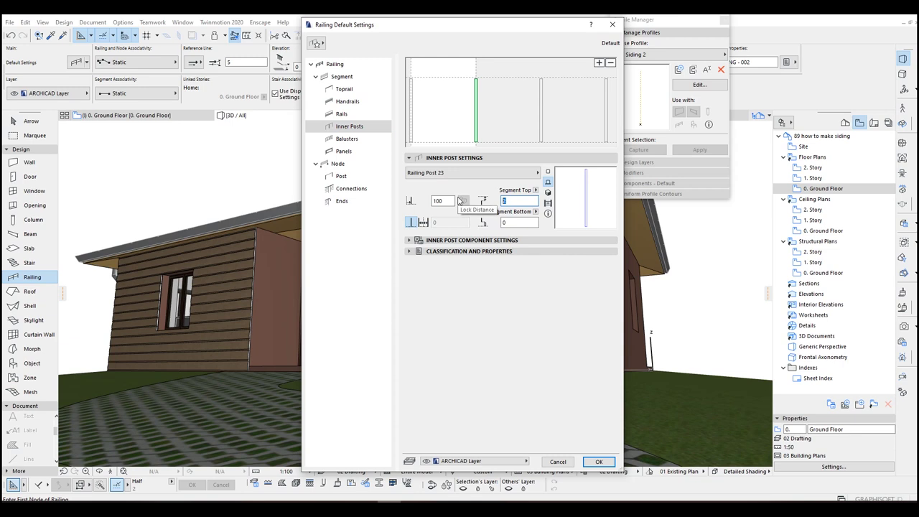
type("0")
key("Tab")
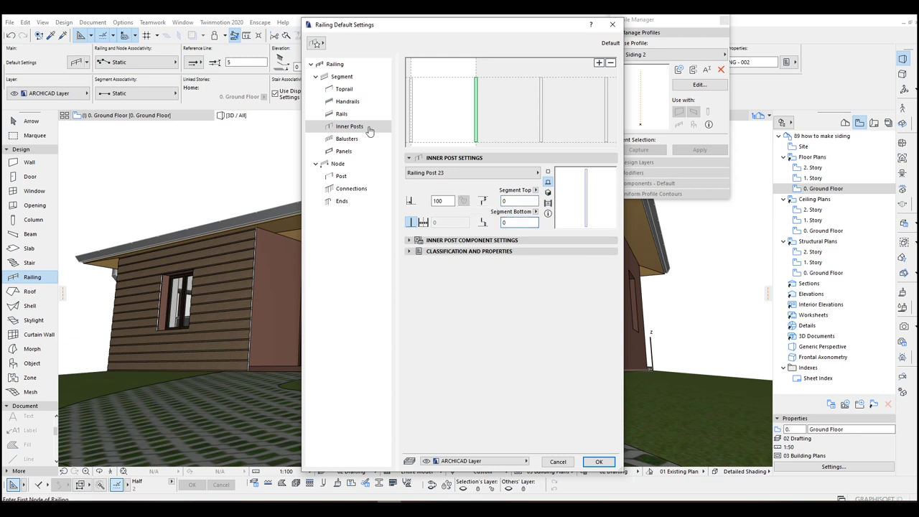
left_click(351, 81)
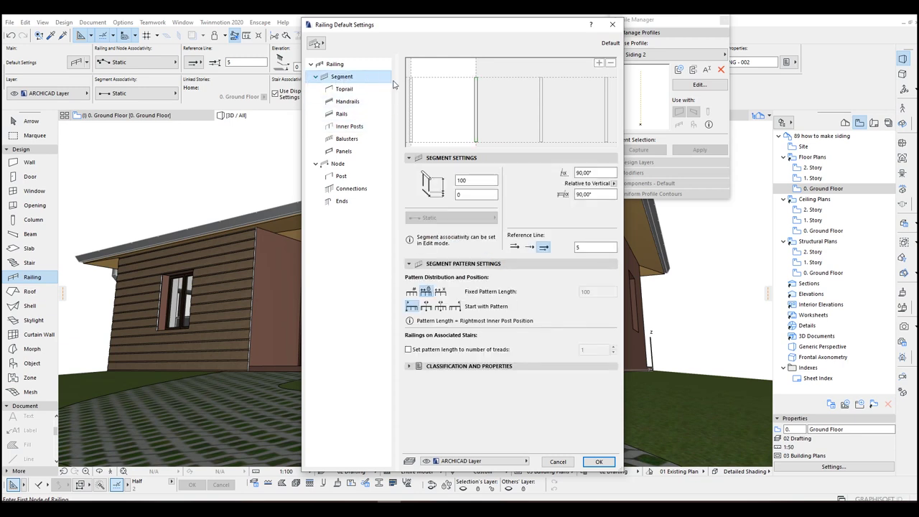
- Set railing height 300, offset 0, and inner post spacing 25, then confirm
double_click(457, 180)
type("3")
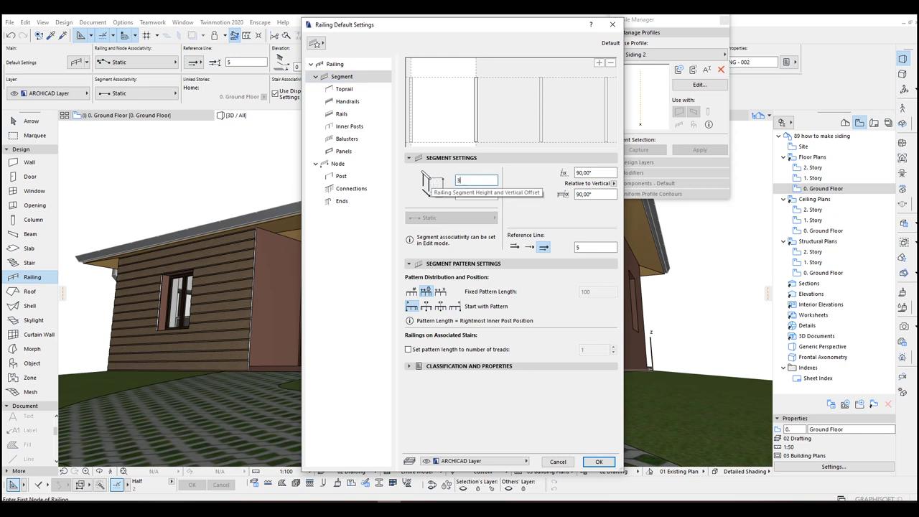
type("000")
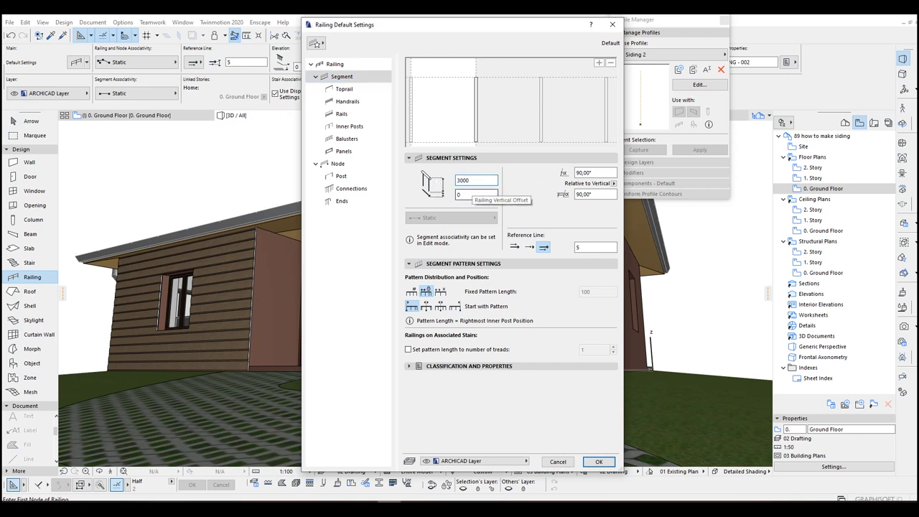
key("BackSpace")
key("Tab")
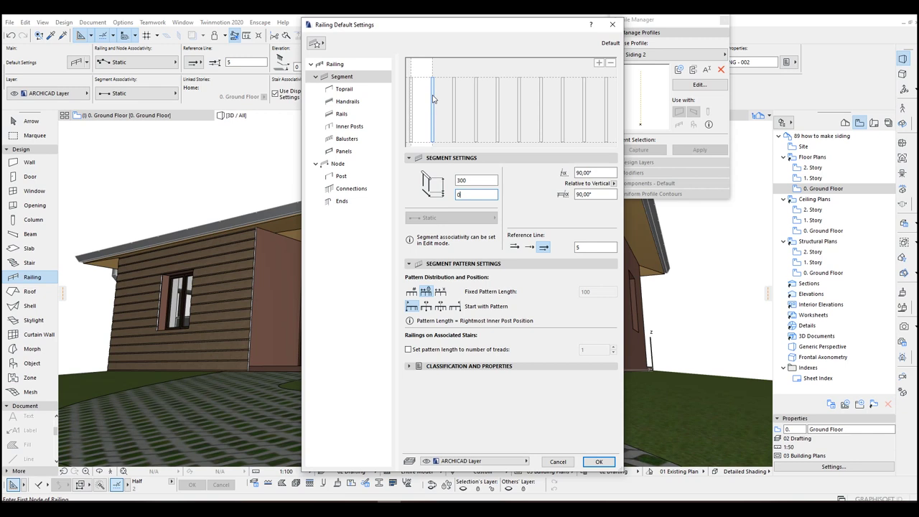
left_click(432, 98)
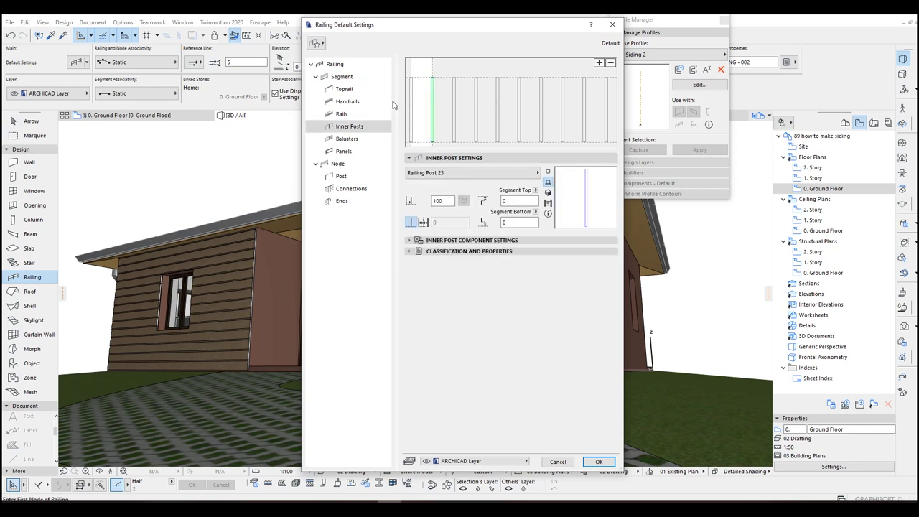
double_click(440, 202)
type("25")
left_click(600, 462)
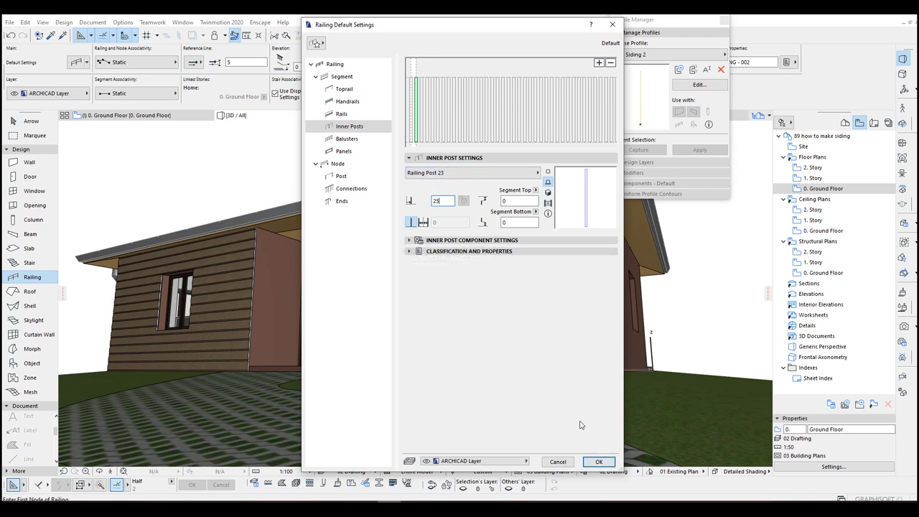
left_click(597, 462)
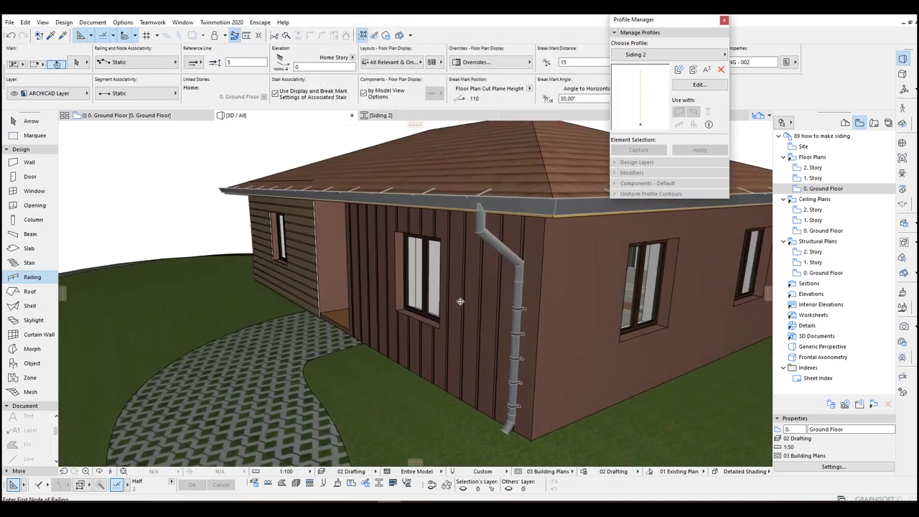
- Draw a railing along the brown wall base from the downpipe corner to the far corner
middle_click_drag(460, 302, 444, 352, "shift")
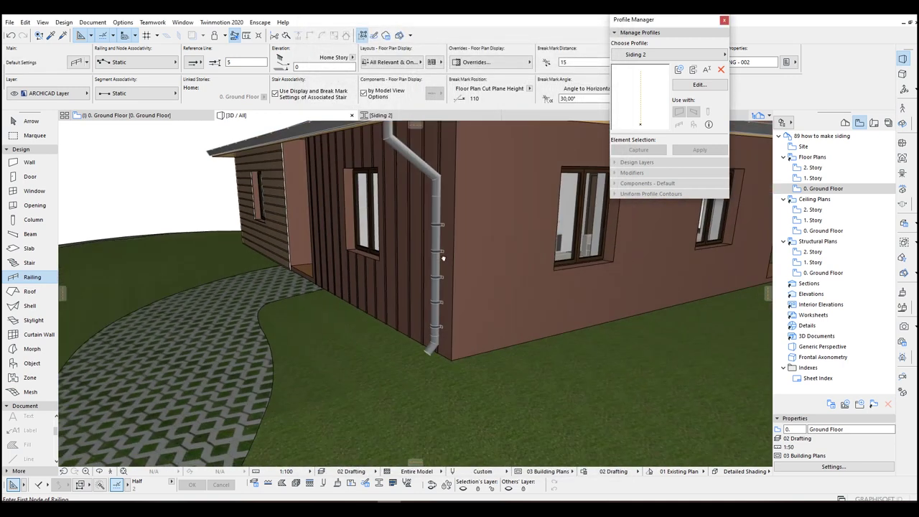
left_click(443, 352)
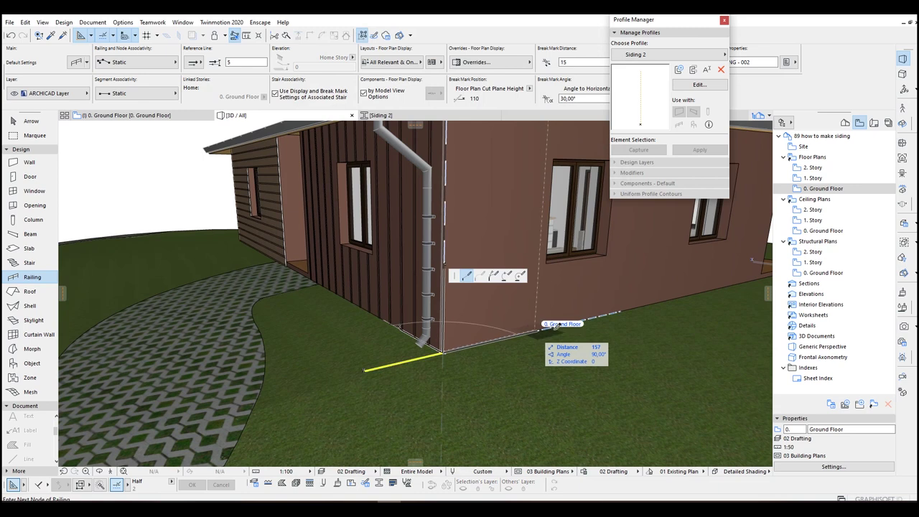
mouse_move(617, 323)
middle_mouse_down("shift")
mouse_move(536, 327)
mouse_move(561, 287)
middle_mouse_up("shift")
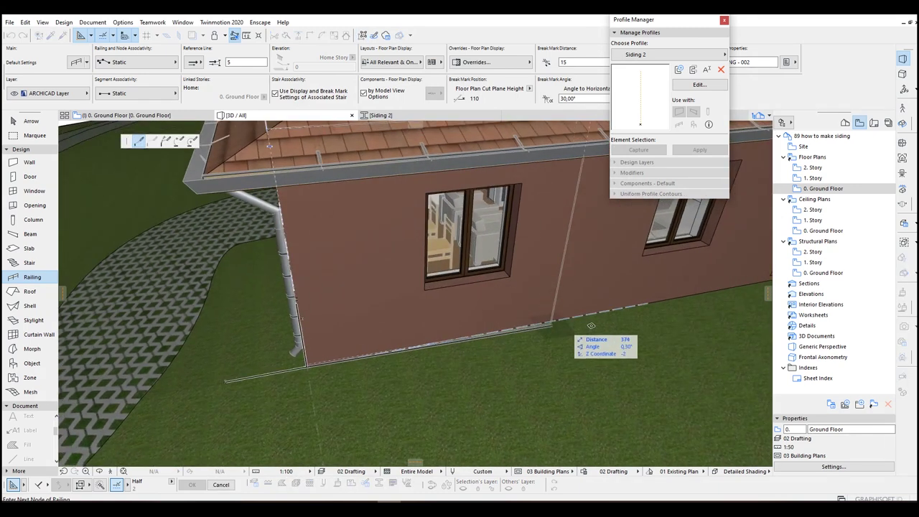
left_click(562, 287)
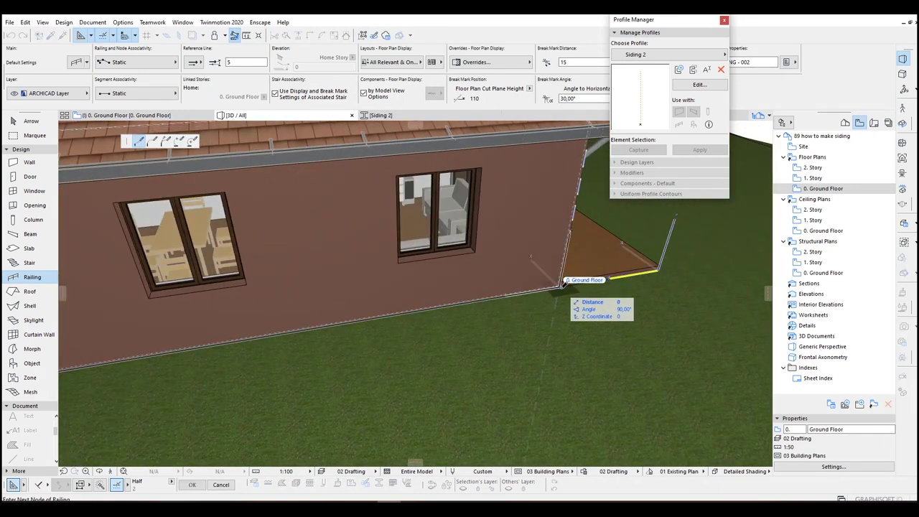
left_click(561, 287)
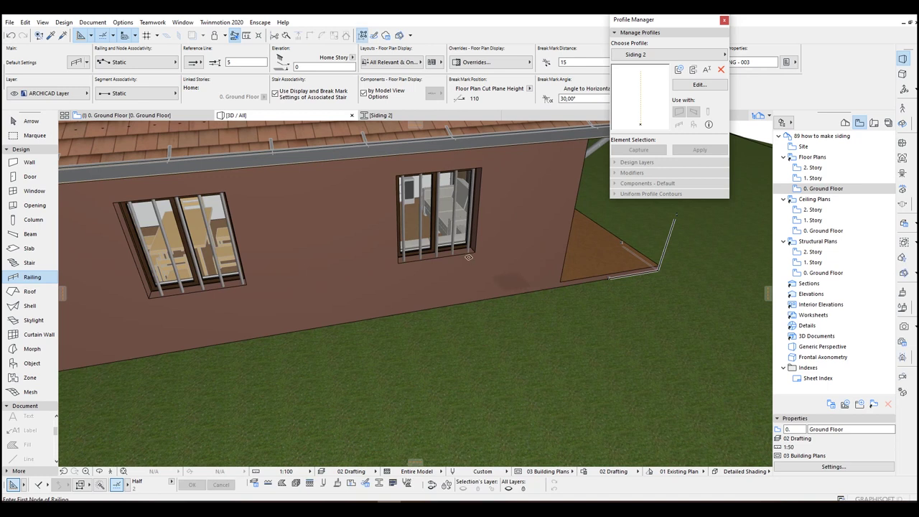
key("Escape")
scroll(454, 257, "up", 3)
scroll(455, 257, "up", 2)
scroll(453, 250, "up", 2)
scroll(451, 249, "up", 2)
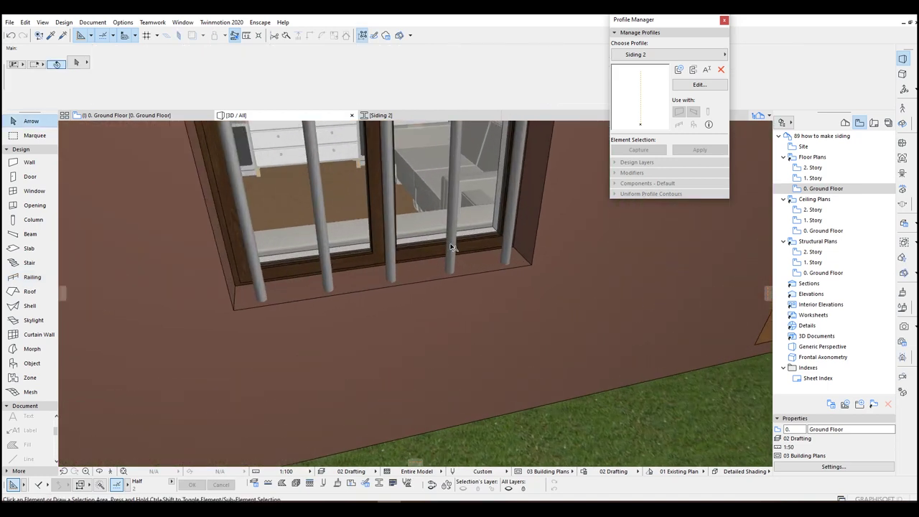
- Change the railing's reference line offset from 5 to 0 so posts sit flush
left_click(451, 247)
left_click(193, 62)
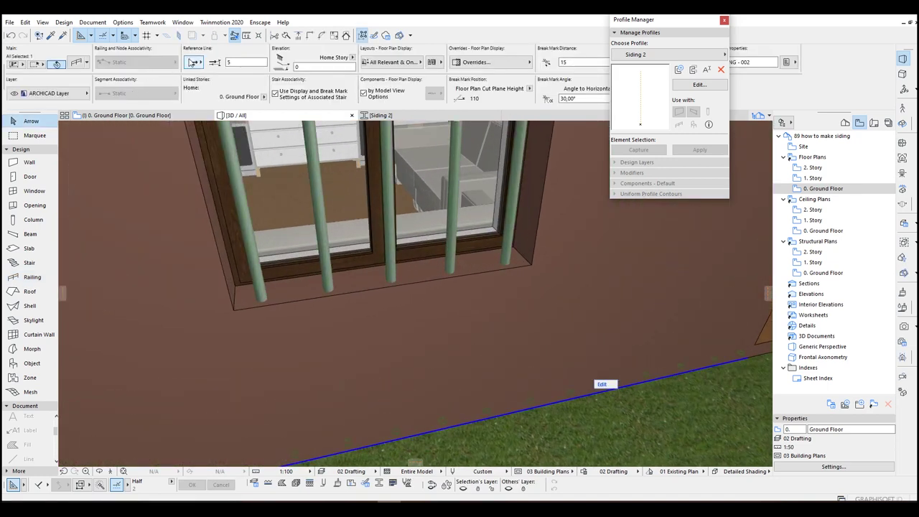
left_click(239, 62)
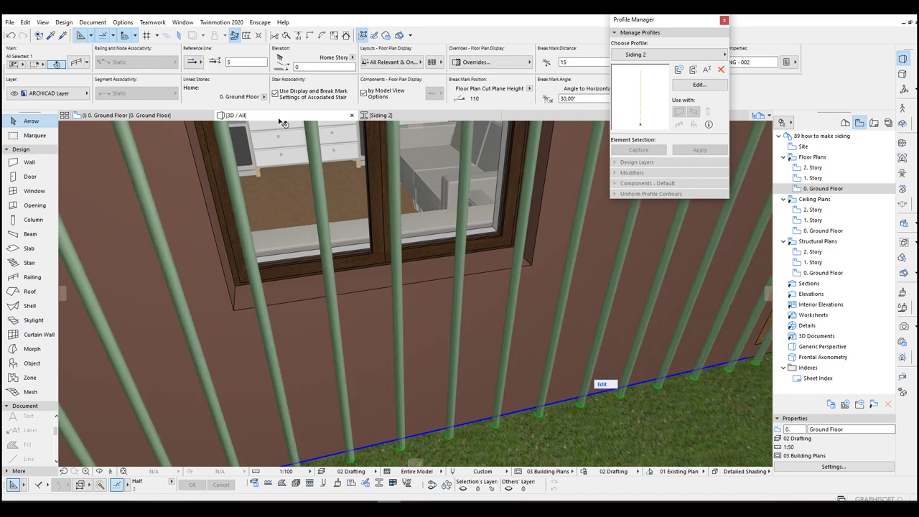
scroll(538, 324, "up", 3)
scroll(537, 324, "up", 1)
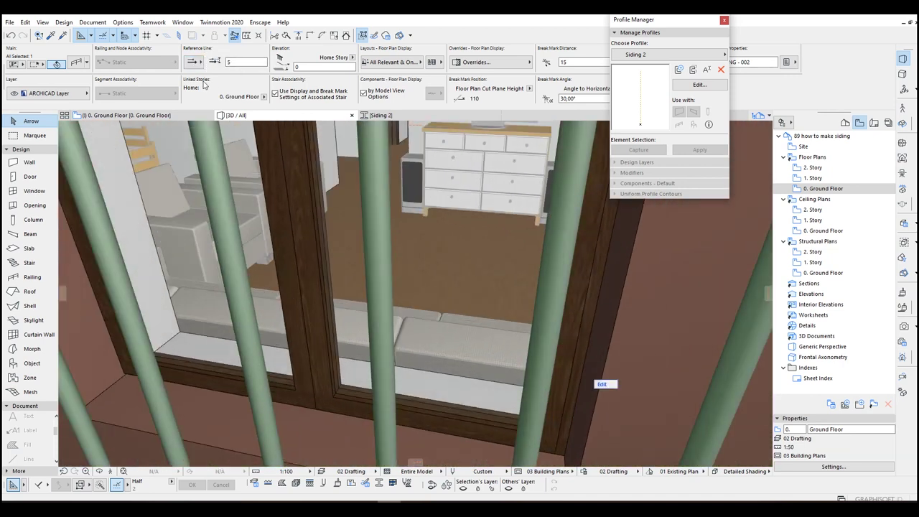
double_click(236, 63)
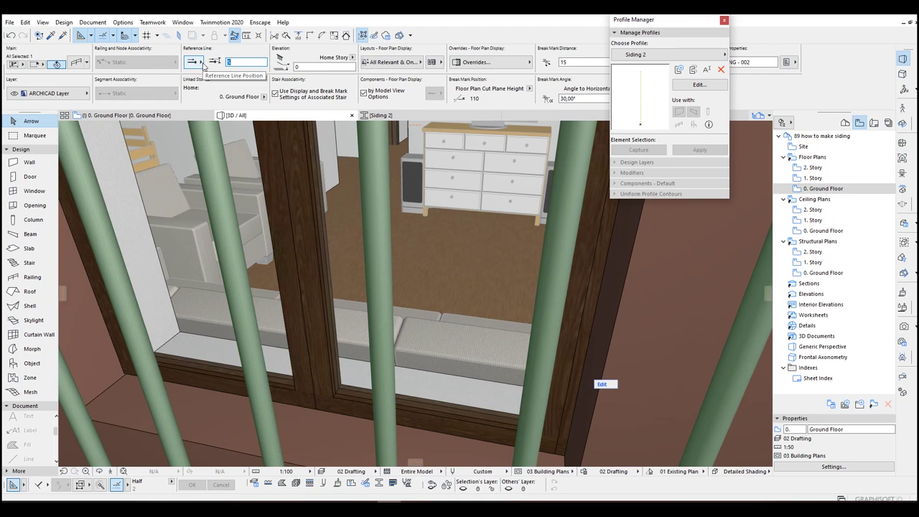
type("0")
key("Return")
scroll(474, 332, "down", 4)
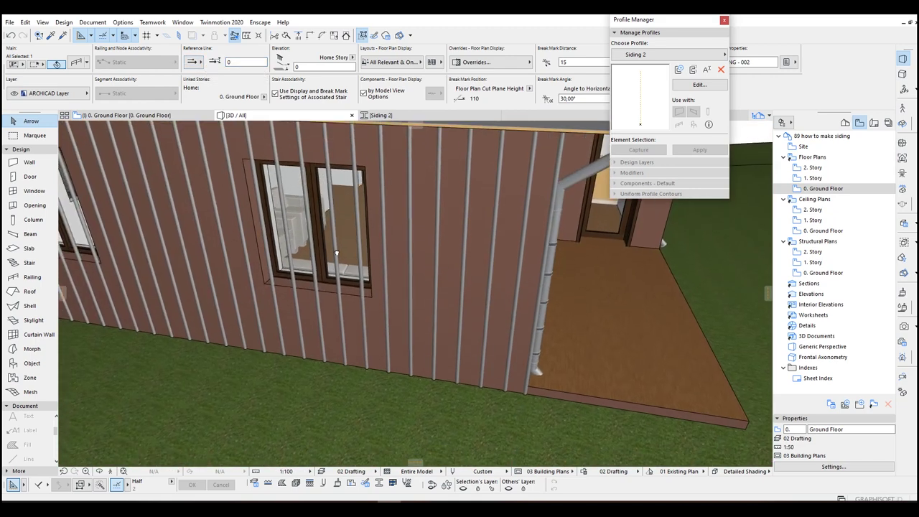
mouse_move(474, 332)
middle_mouse_down("shift")
mouse_move(368, 256)
mouse_move(489, 309)
middle_mouse_up("shift")
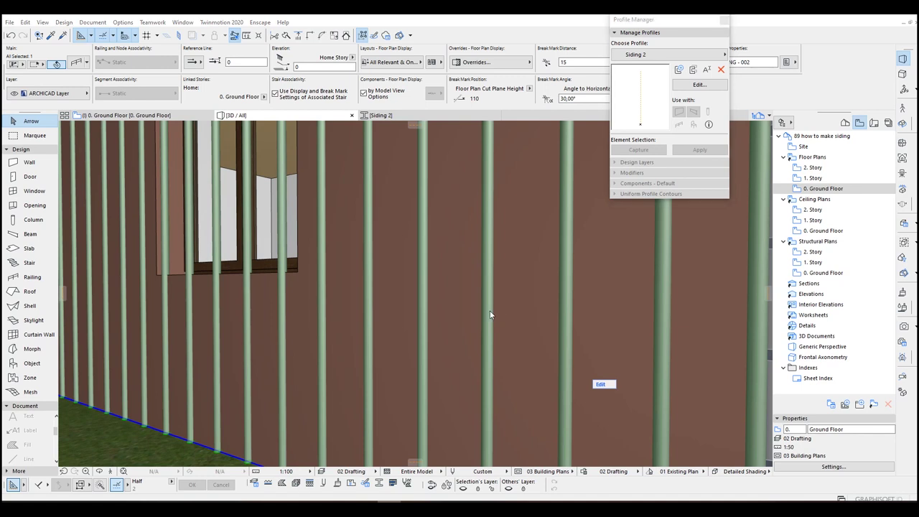
- Make the railing's inner posts rectangular instead of round
double_click(490, 310)
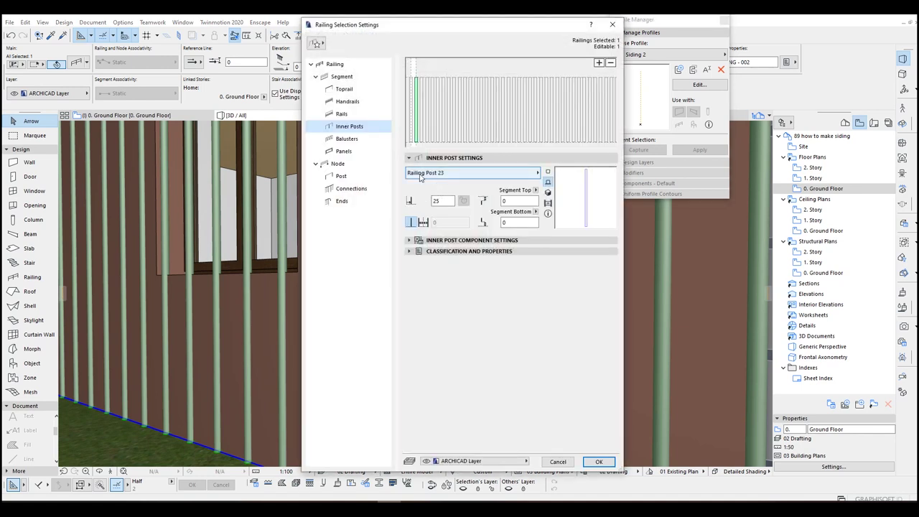
left_click(452, 242)
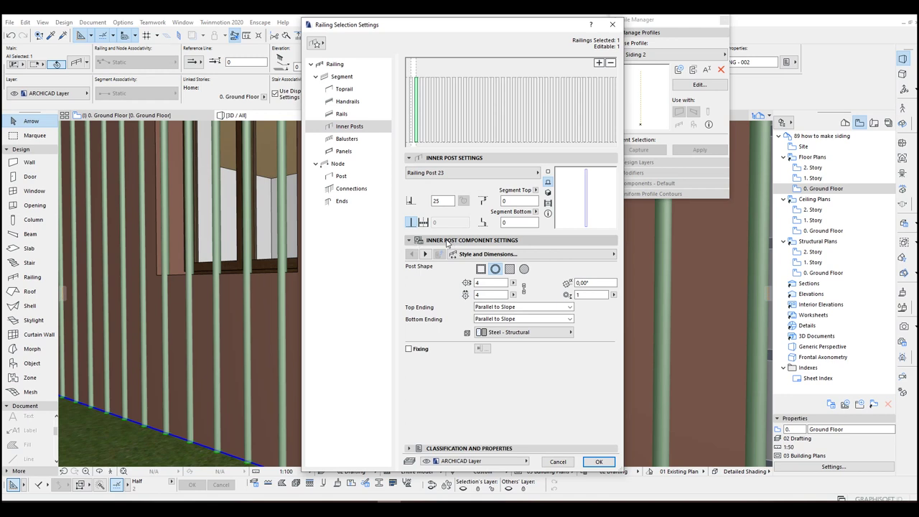
left_click(510, 270)
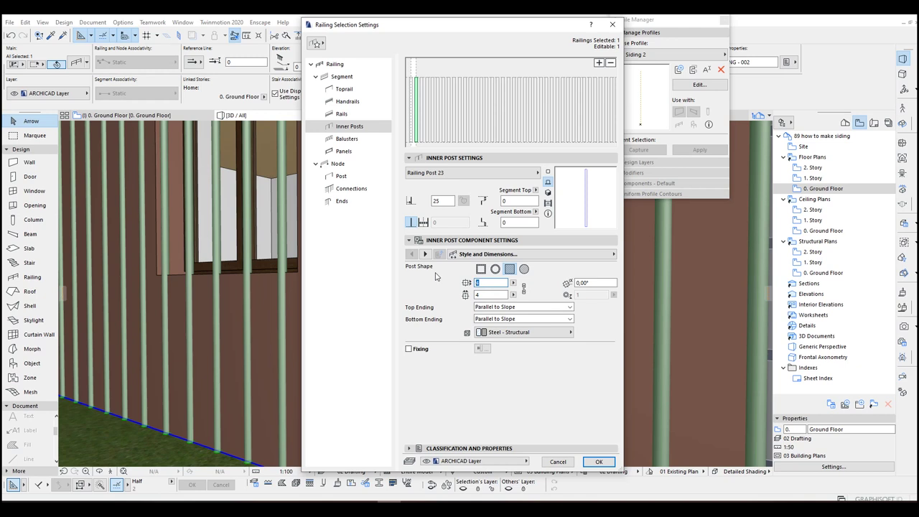
type("1")
key("Tab")
- Override the inner posts' surface with Brick - Red Brown DF 23 and apply
left_click(427, 255)
left_click(426, 255)
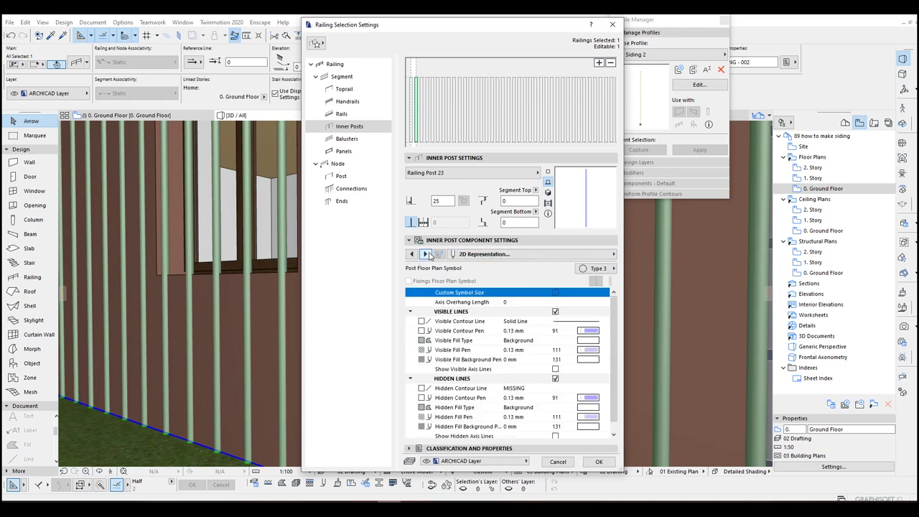
left_click(427, 255)
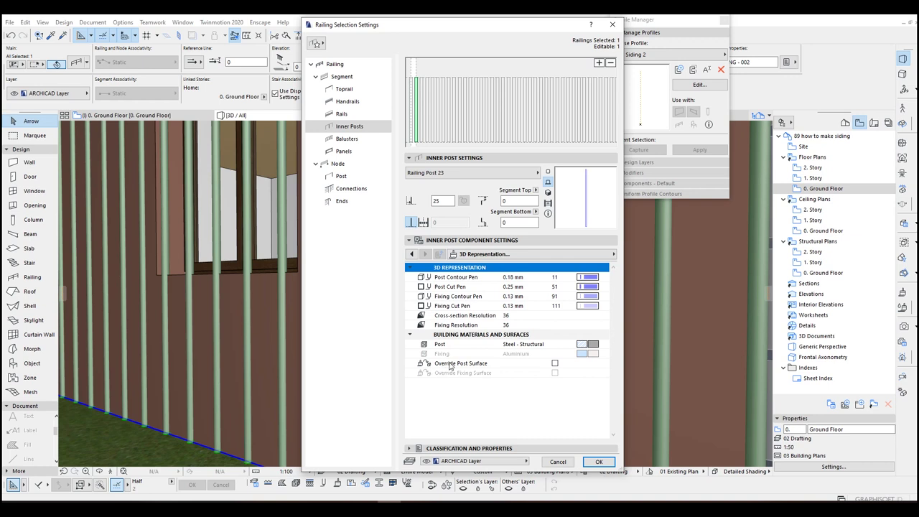
left_click(555, 364)
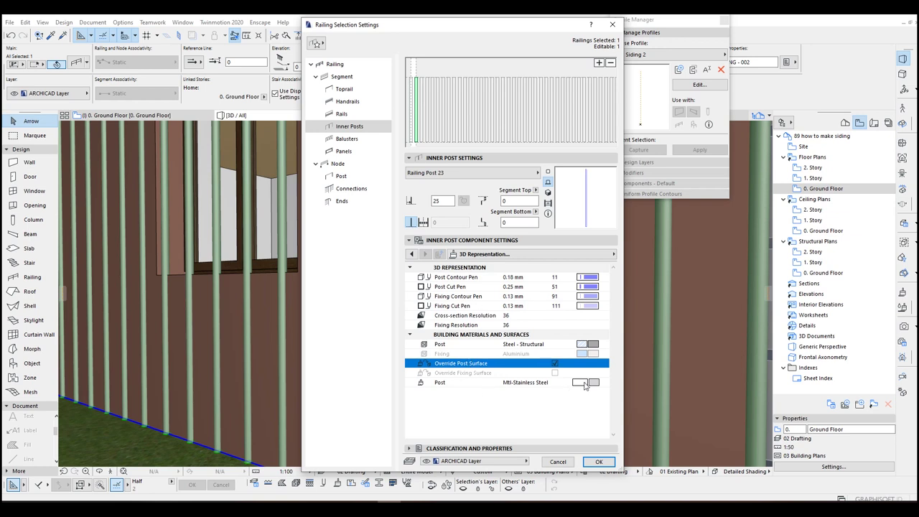
left_click(586, 386)
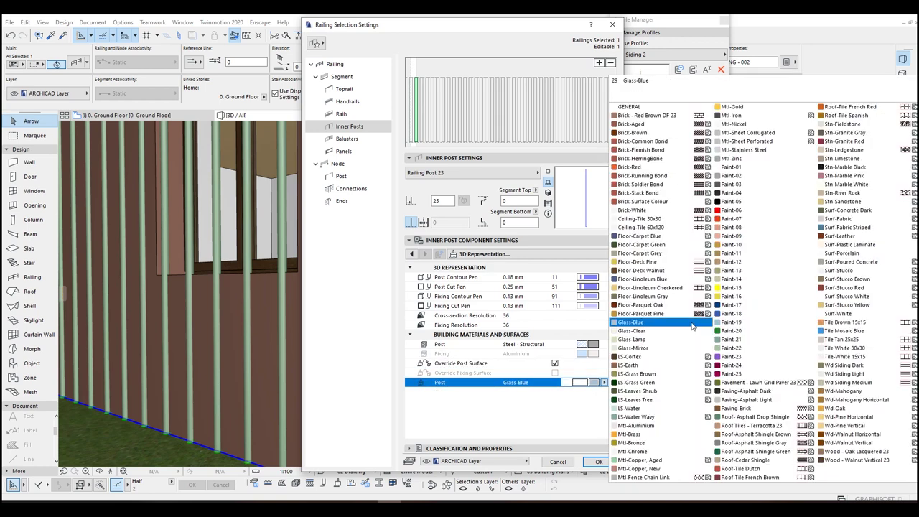
left_click(647, 119)
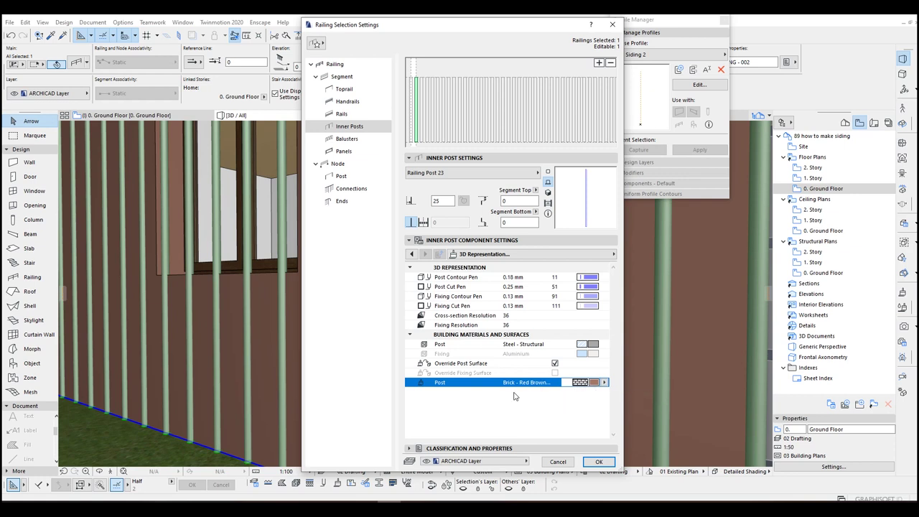
left_click(599, 462)
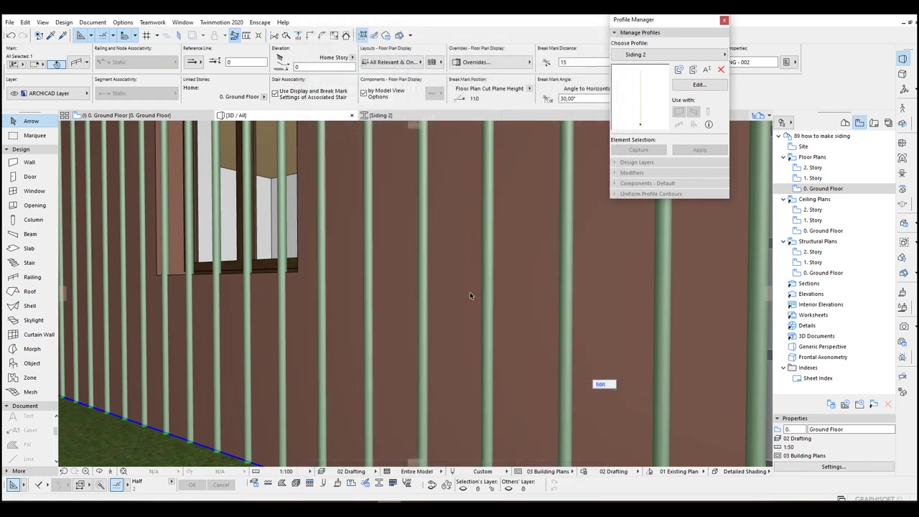
mouse_move(416, 307)
middle_mouse_down("shift")
mouse_move(299, 277)
mouse_move(393, 277)
mouse_move(563, 234)
middle_mouse_up("shift")
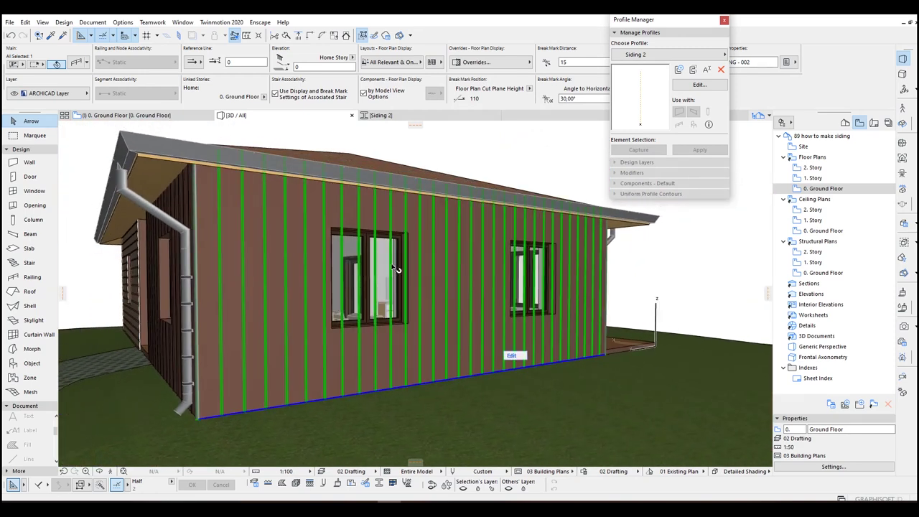
double_click(562, 235)
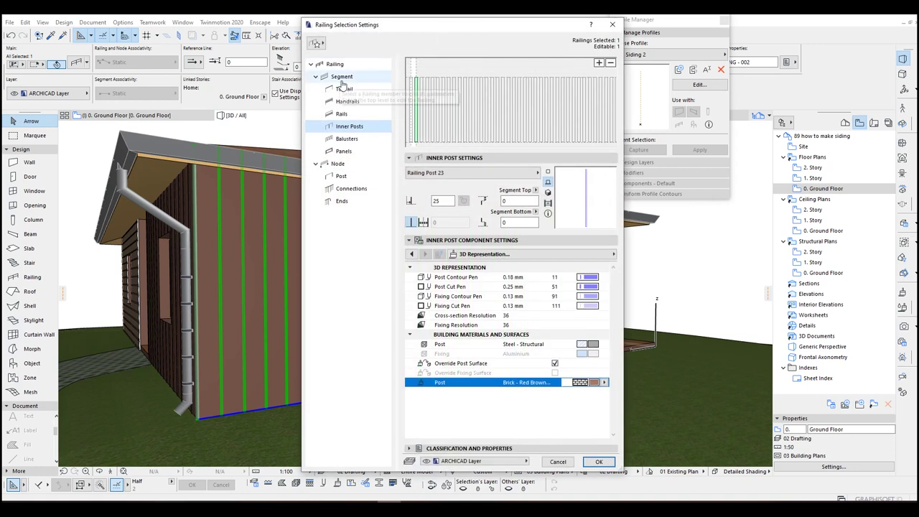
double_click(446, 199)
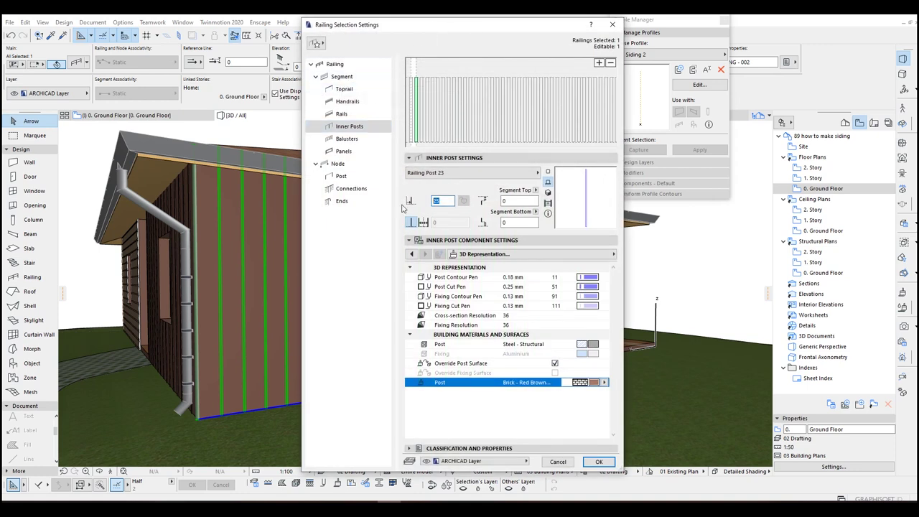
type("20")
left_click(599, 461)
mouse_move(582, 427)
middle_mouse_down("shift")
mouse_move(283, 273)
mouse_move(381, 269)
mouse_move(253, 264)
middle_mouse_up("shift")
key("Escape")
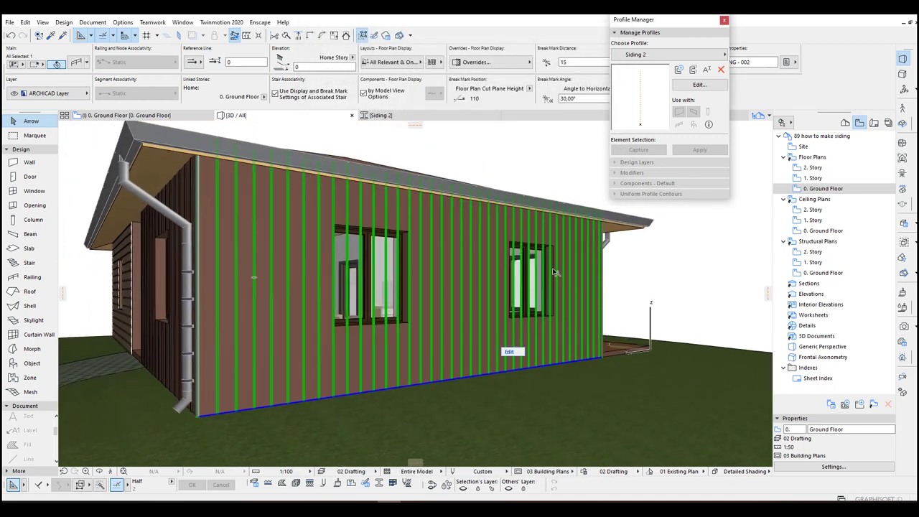
- Orbit to a frontal view of the window wall and clear the siding selection
middle_click_drag(555, 272, 379, 254, "shift")
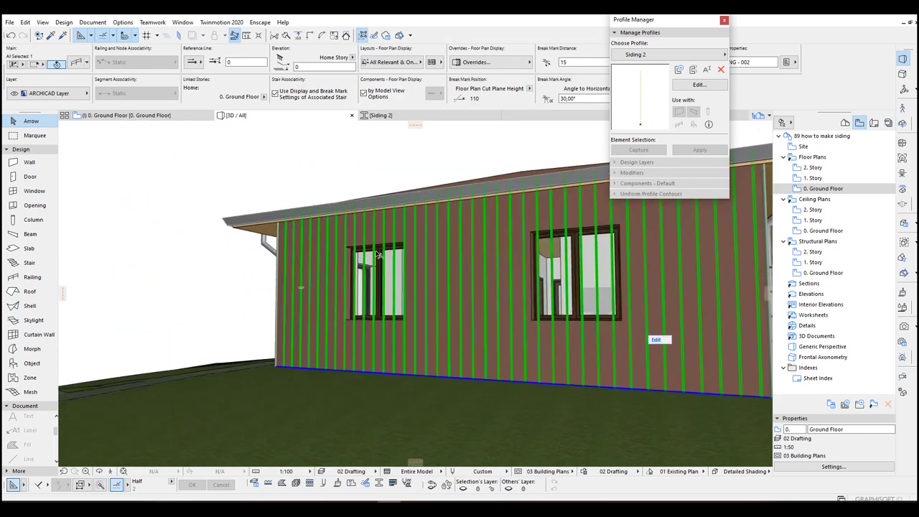
scroll(379, 255, "up", 3)
scroll(351, 265, "up", 3)
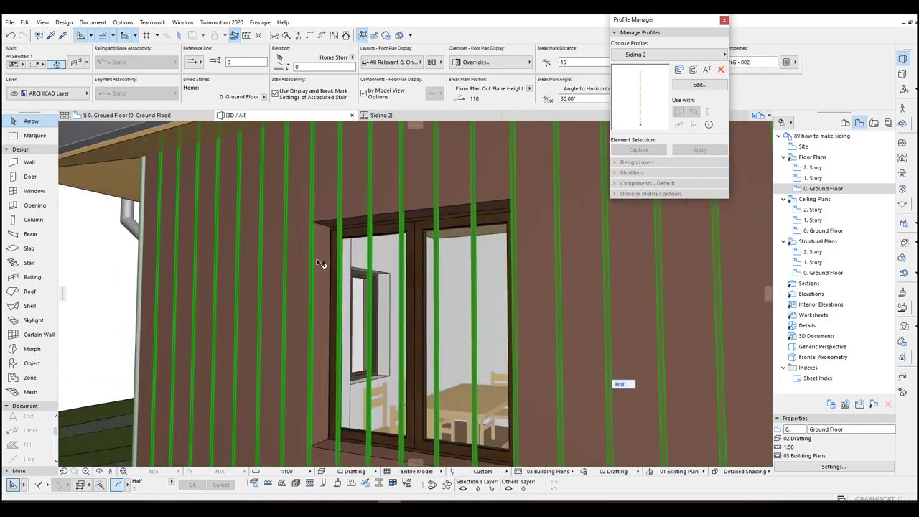
scroll(321, 264, "down", 3)
mouse_move(303, 262)
middle_mouse_down("shift")
mouse_move(507, 263)
mouse_move(524, 273)
mouse_move(518, 290)
middle_mouse_up("shift")
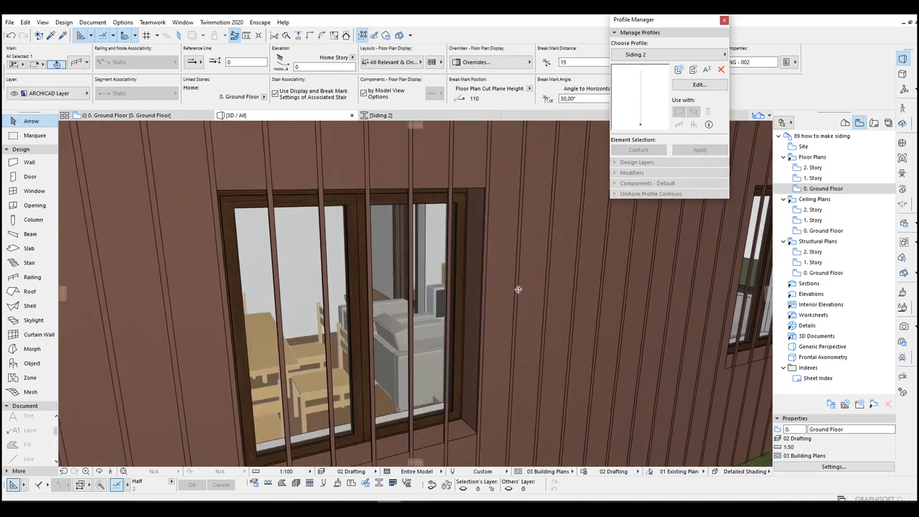
middle_click_drag(467, 266, 269, 308, "shift")
middle_click_drag(305, 278, 327, 216, "shift")
key("Escape")
scroll(309, 224, "down", 2)
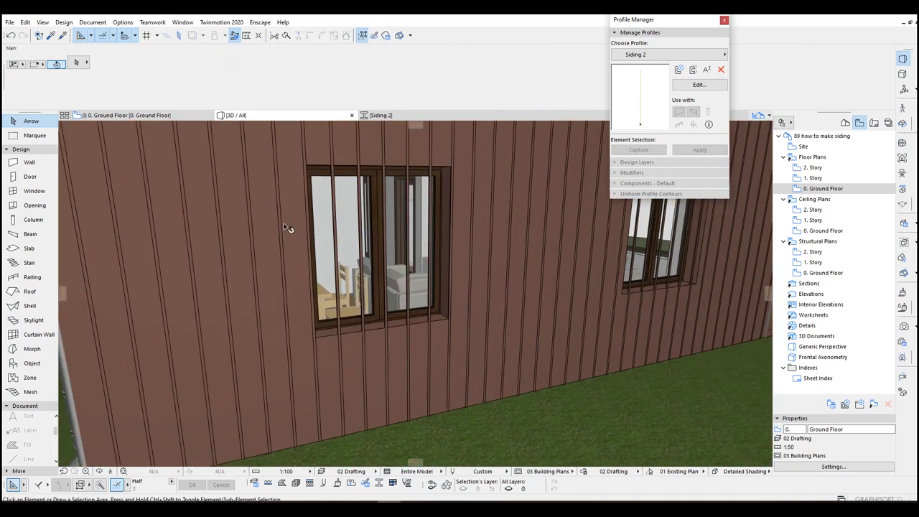
- Switch to the Morph tool with the view on the window's inner side
left_click(30, 350)
mouse_move(172, 347)
middle_mouse_down("shift")
mouse_move(194, 250)
mouse_move(237, 215)
middle_mouse_up("shift")
scroll(195, 250, "down", 2)
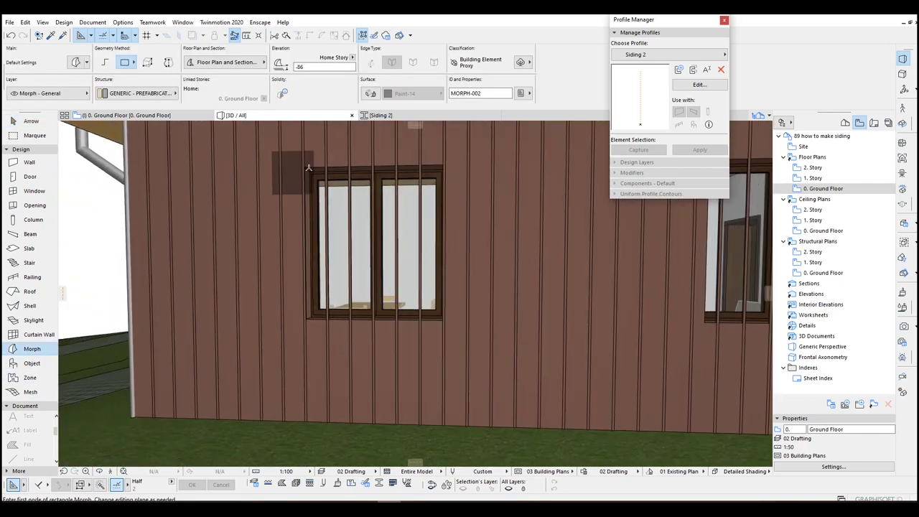
scroll(245, 186, "up", 3)
scroll(257, 171, "up", 2)
mouse_move(257, 171)
middle_mouse_down("shift")
mouse_move(467, 147)
mouse_move(432, 156)
middle_mouse_up("shift")
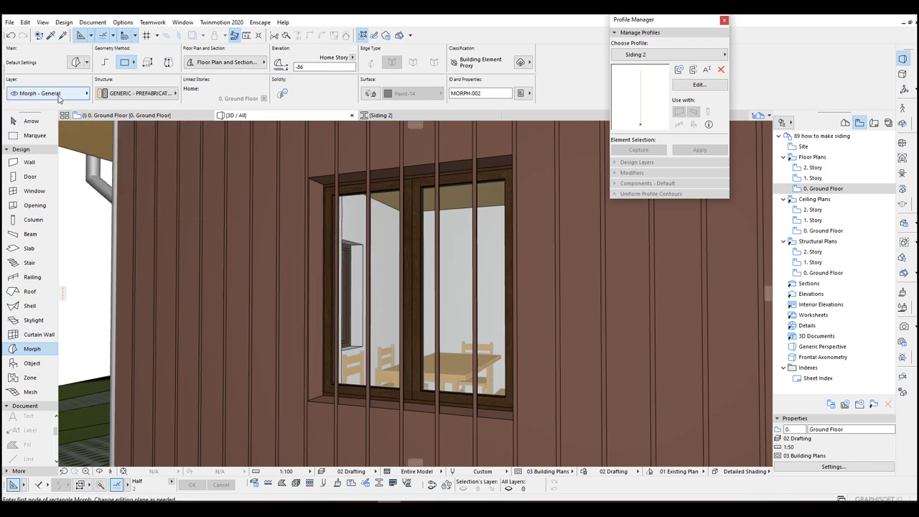
left_click(59, 98)
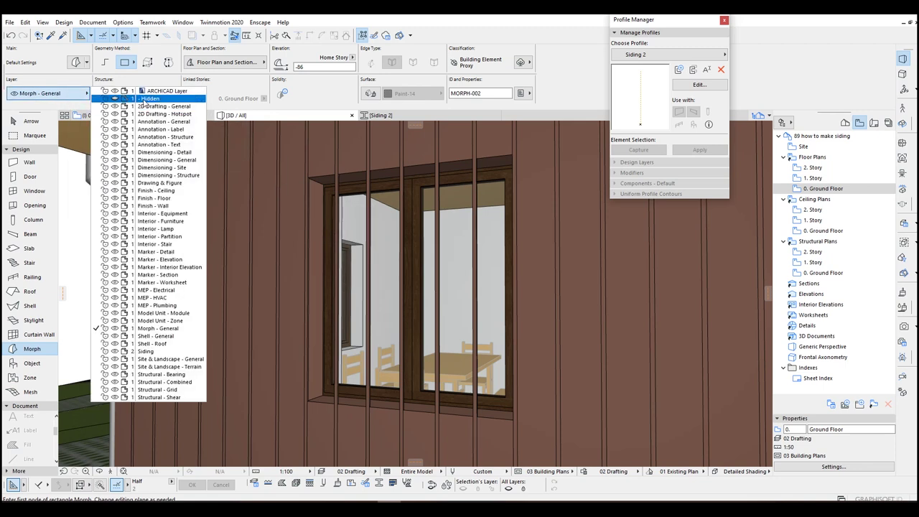
- Draw a rectangular Morph on the Morph - General layer covering the first window
left_click(45, 98)
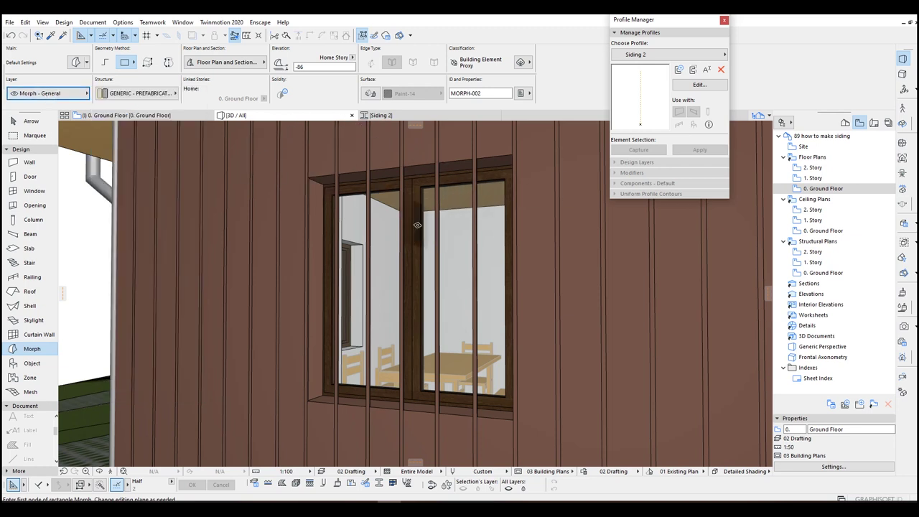
mouse_move(327, 219)
middle_mouse_down("shift")
mouse_move(304, 190)
mouse_move(319, 203)
middle_mouse_up("shift")
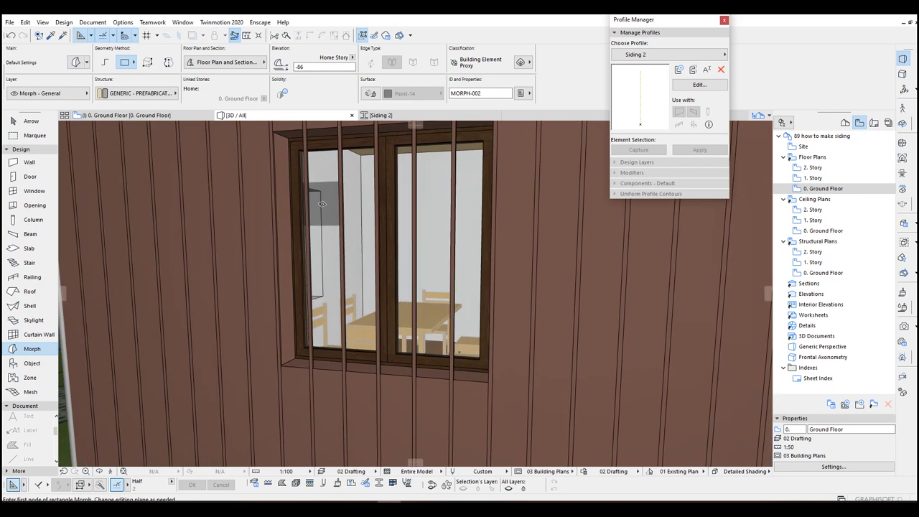
left_click(281, 367)
middle_click_drag(495, 398, 547, 224, "shift")
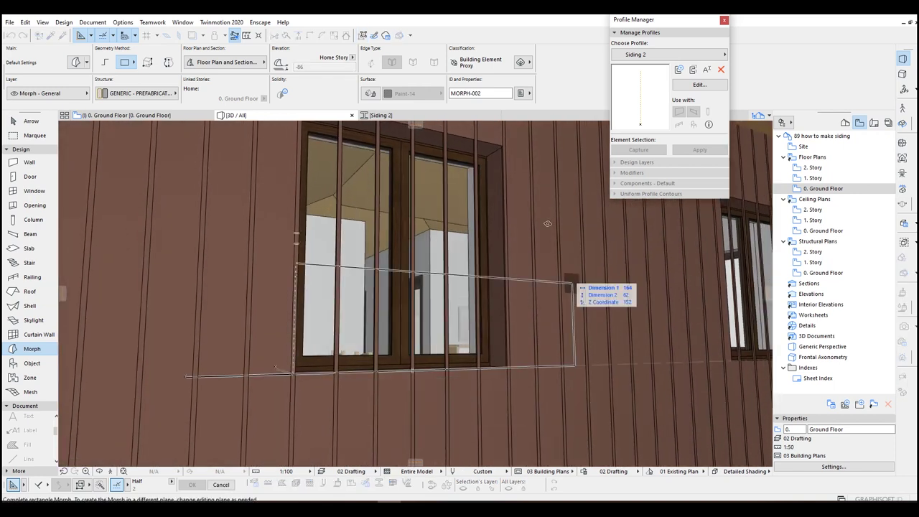
left_click(503, 146)
- Push/pull the morph face outward from the wall to form a box
middle_click_drag(480, 165, 431, 181, "shift")
left_click(431, 186)
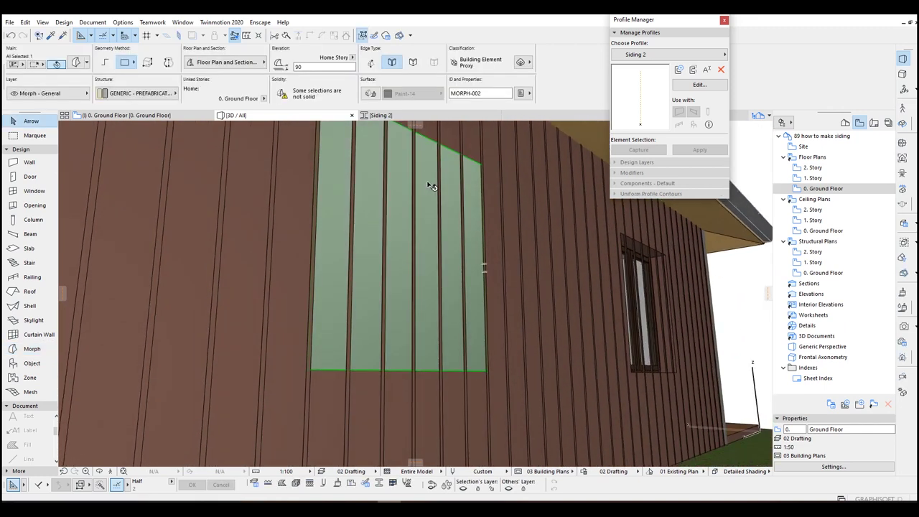
left_click(431, 186)
left_click(470, 224)
middle_click_drag(484, 267, 497, 217, "shift")
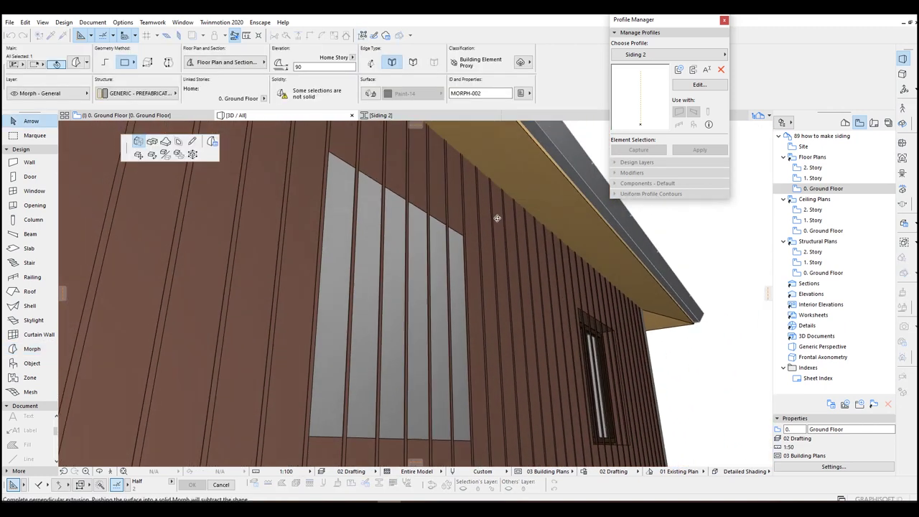
left_click(481, 228)
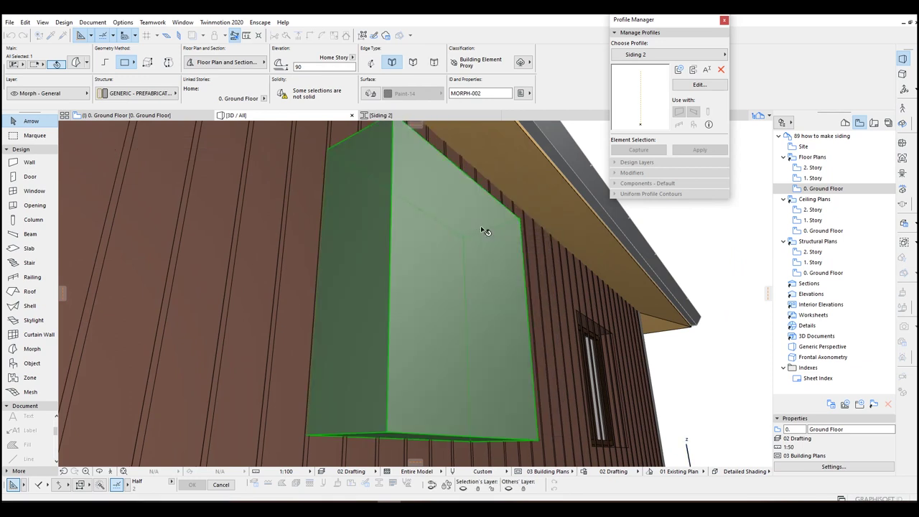
- Offset the box's bottom edge upward to slant its underside, then select the box
left_click(386, 419)
left_click(377, 428)
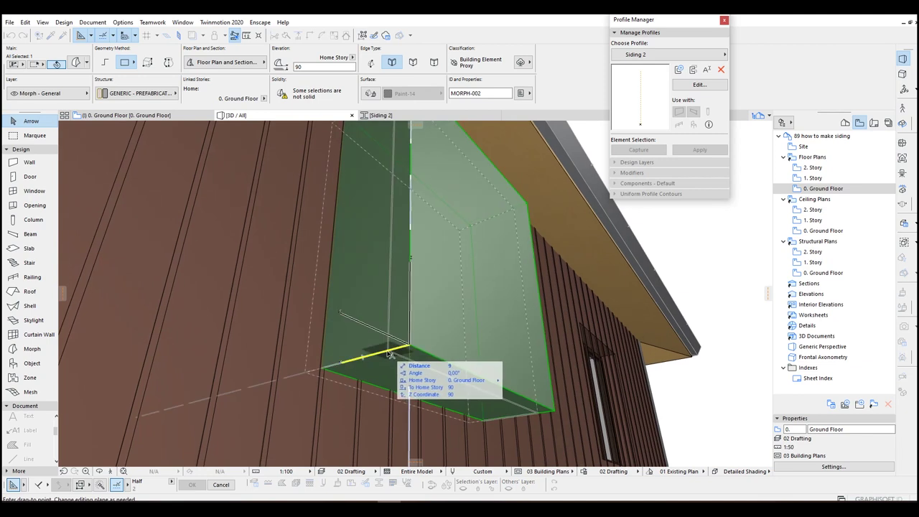
left_click(386, 353)
mouse_move(491, 263)
middle_mouse_down("shift")
mouse_move(476, 184)
mouse_move(414, 239)
middle_mouse_up("shift")
left_click(387, 241)
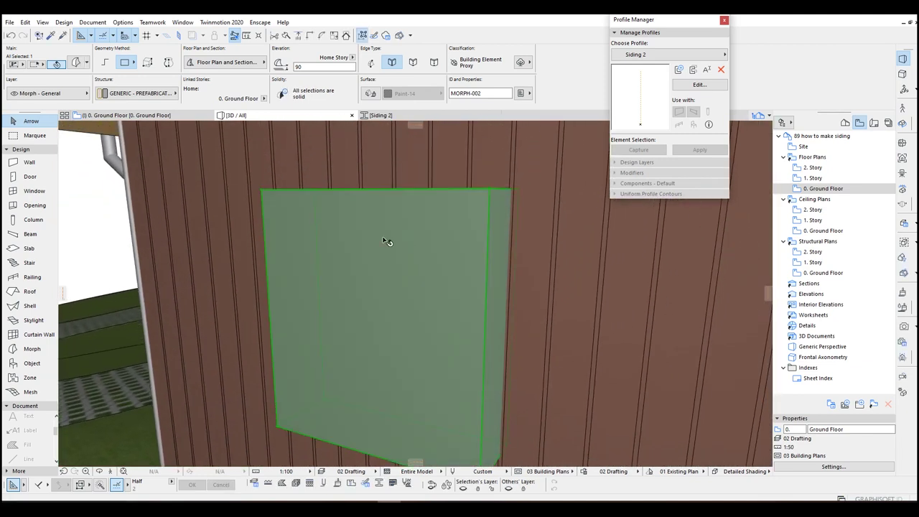
right_click(383, 239)
mouse_move(409, 363)
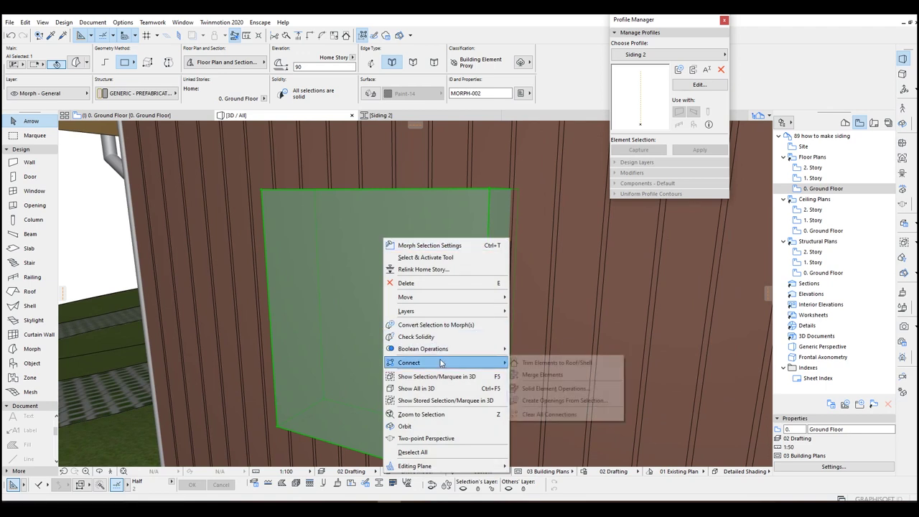
- Subtract the morph box from the siding boards via Solid Element Operations
left_click(550, 391)
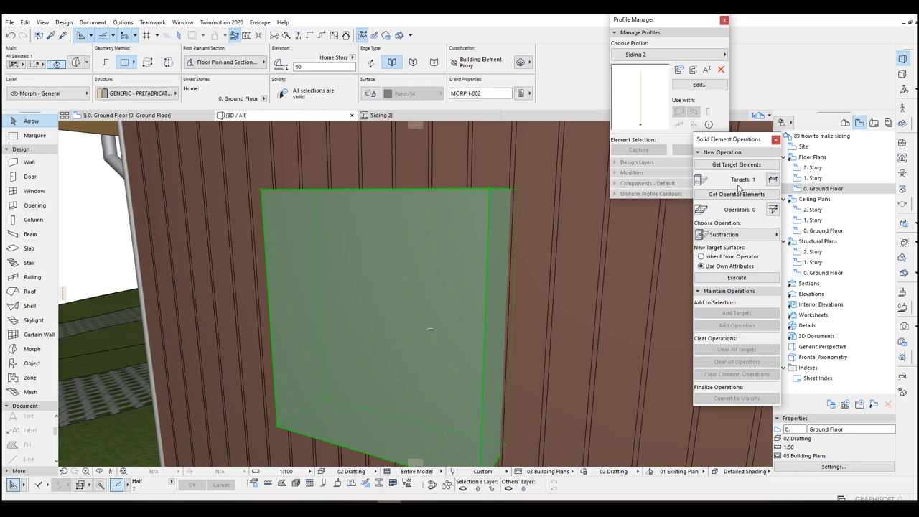
left_click(729, 196)
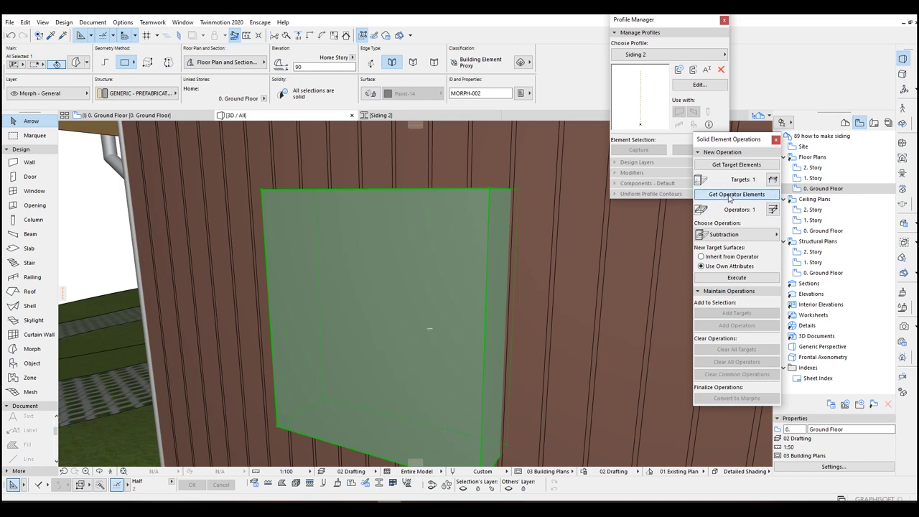
left_click(512, 172)
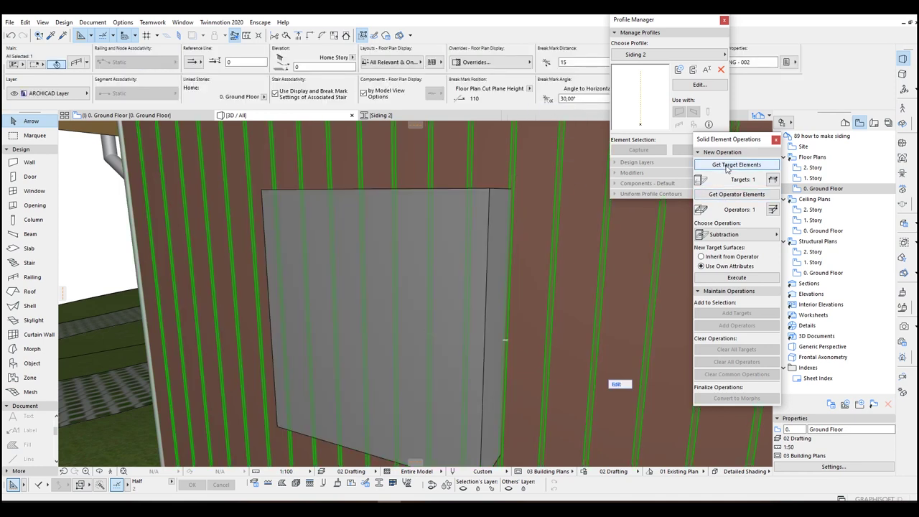
left_click(722, 237)
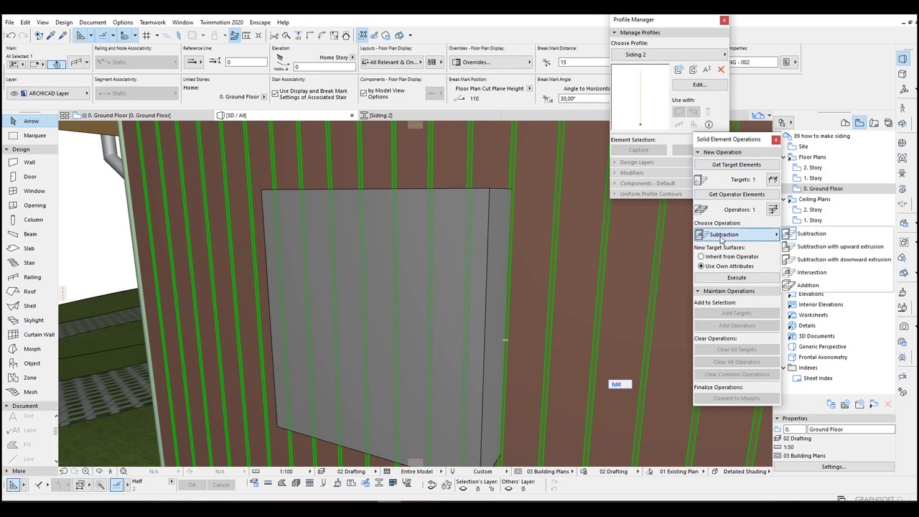
left_click(724, 237)
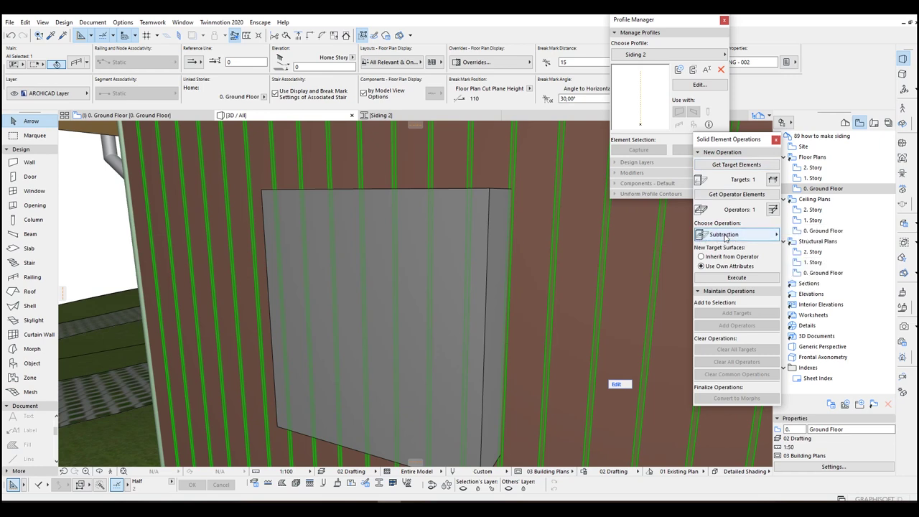
left_click(734, 279)
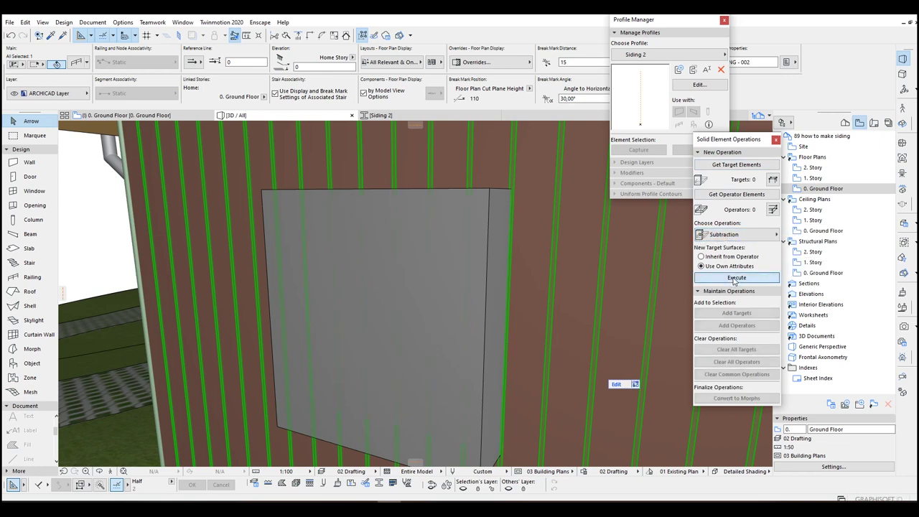
- Move the morph box onto the Hidden layer
left_click(442, 227)
scroll(455, 210, "down", 5)
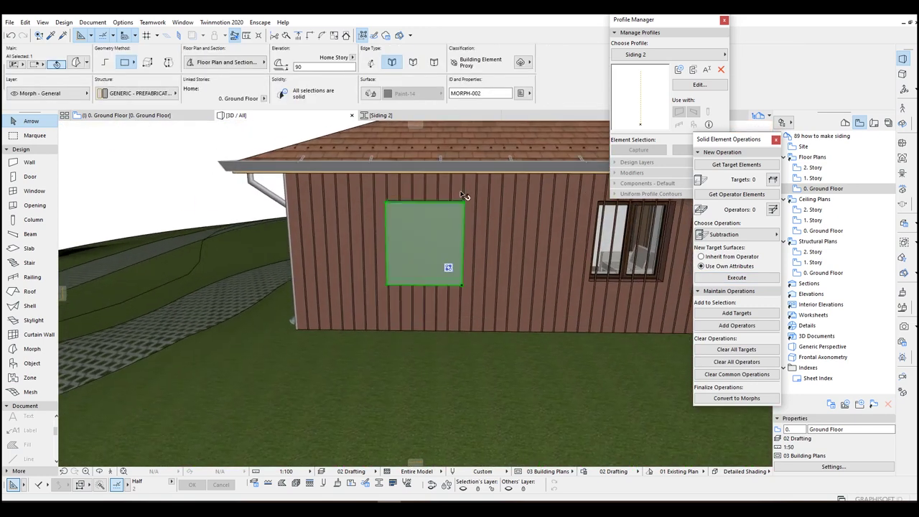
middle_click_drag(448, 267, 449, 280, "shift")
left_click(43, 93)
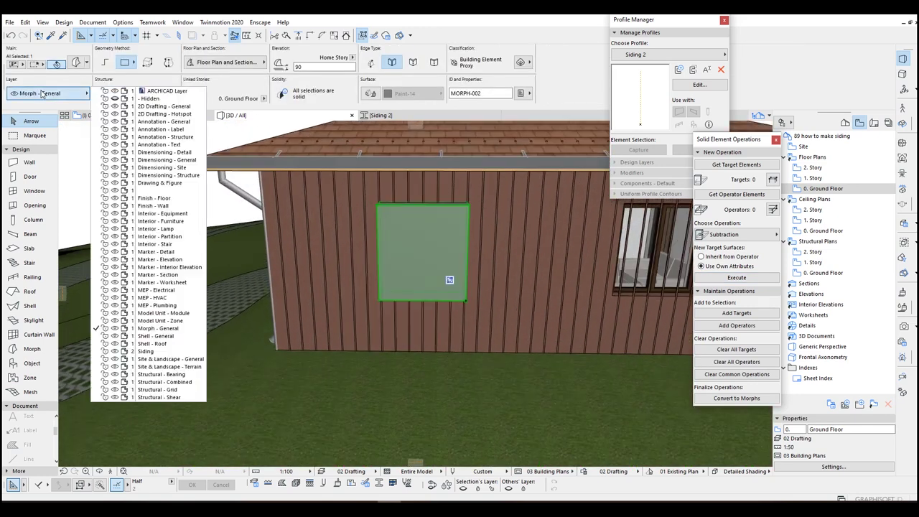
left_click(155, 100)
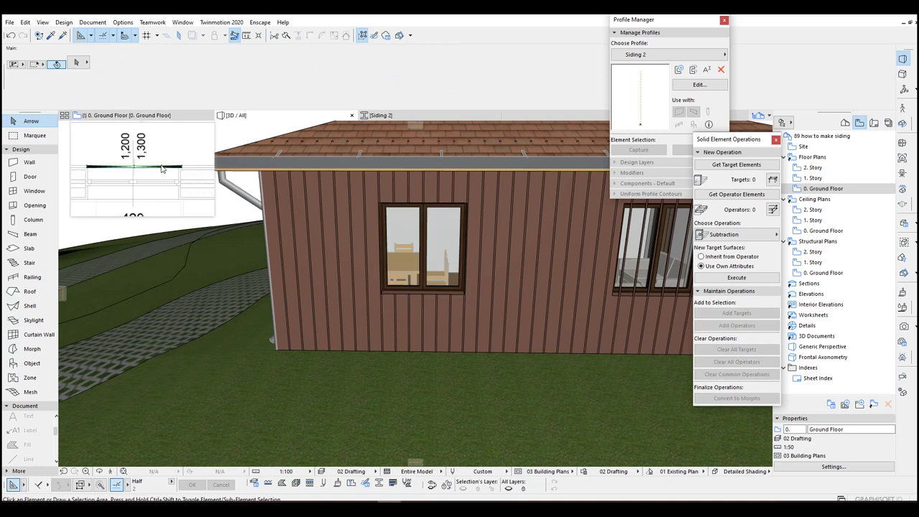
- Orbit around the house to check the cleared window, then open the siding boards' settings
mouse_move(339, 307)
middle_mouse_down("shift")
mouse_move(414, 260)
mouse_move(465, 199)
middle_mouse_up("shift")
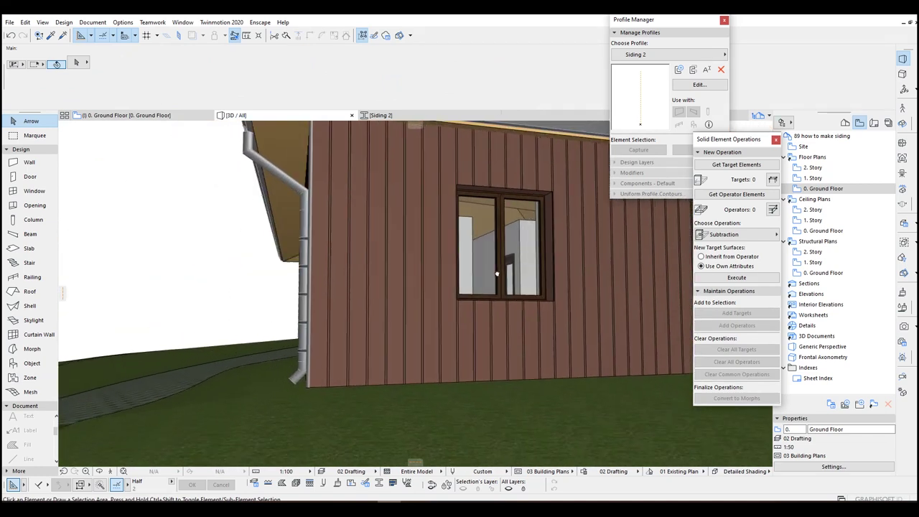
left_click(464, 187)
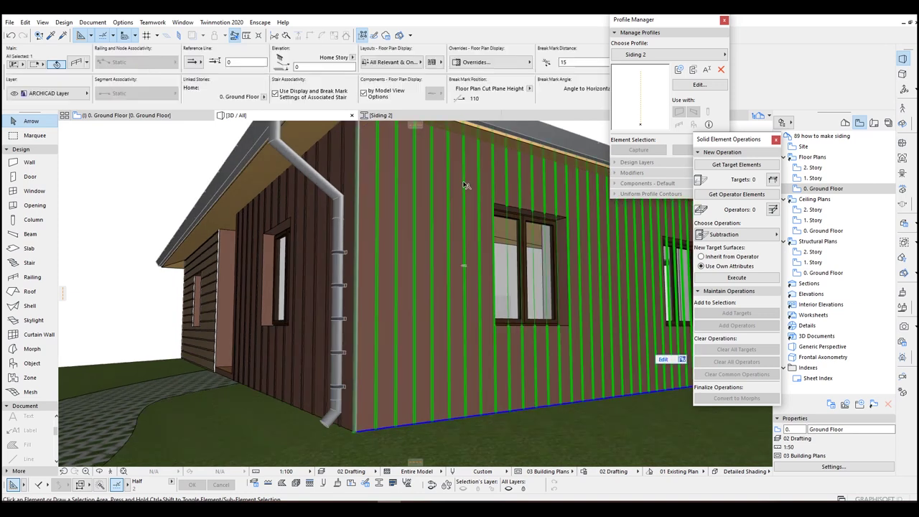
middle_click_drag(499, 206, 478, 209, "shift")
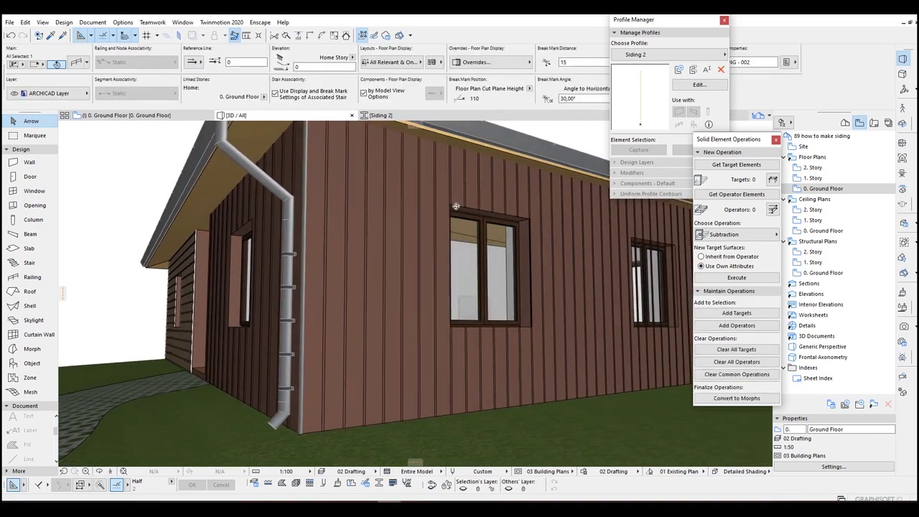
double_click(479, 209)
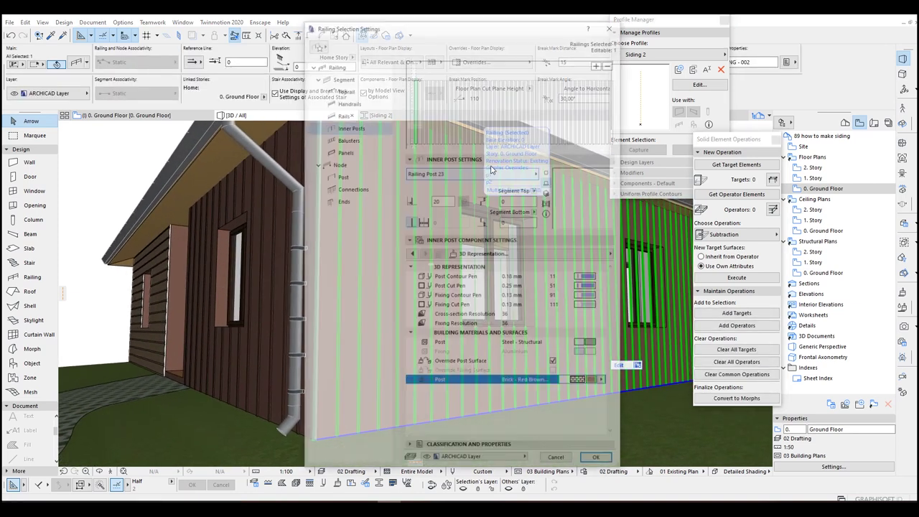
- Set the inner post spacing to 30 and change the post size from 2 to 3
type("3")
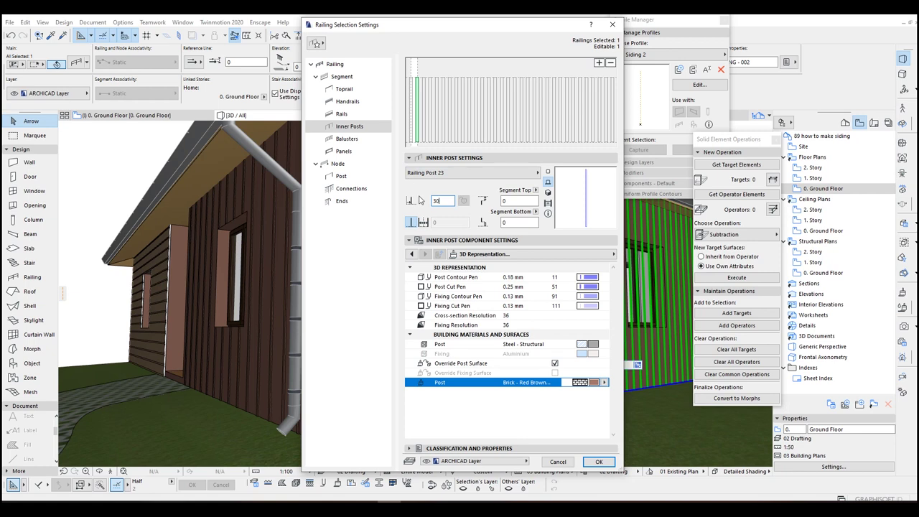
left_click(441, 177)
left_click(441, 176)
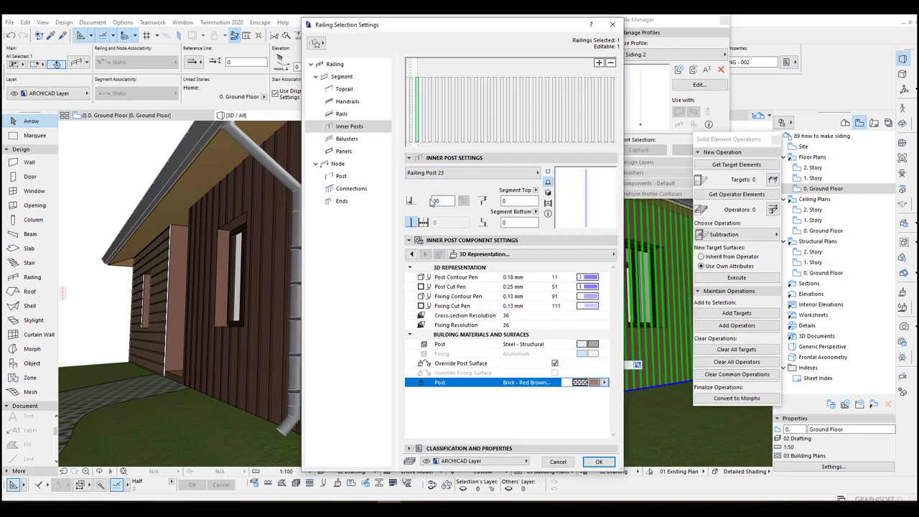
left_click(489, 254)
left_click(655, 277)
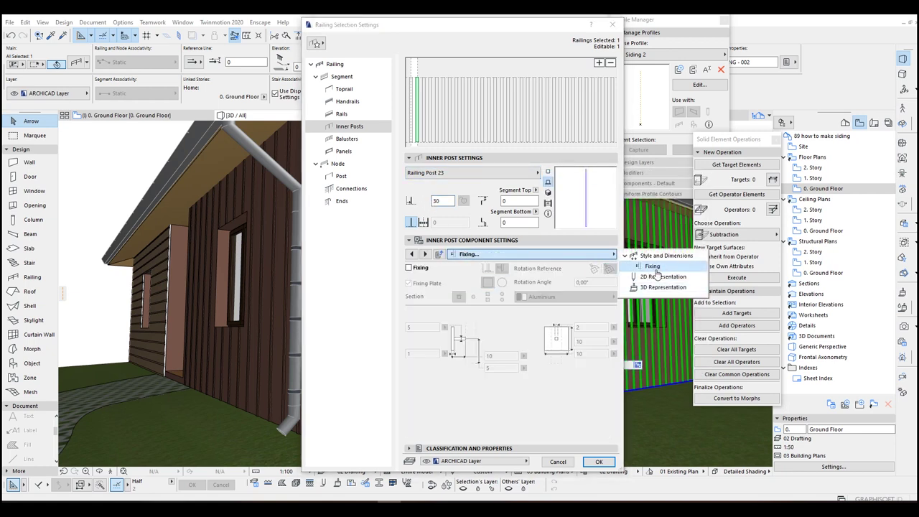
left_click(665, 256)
left_click(488, 295)
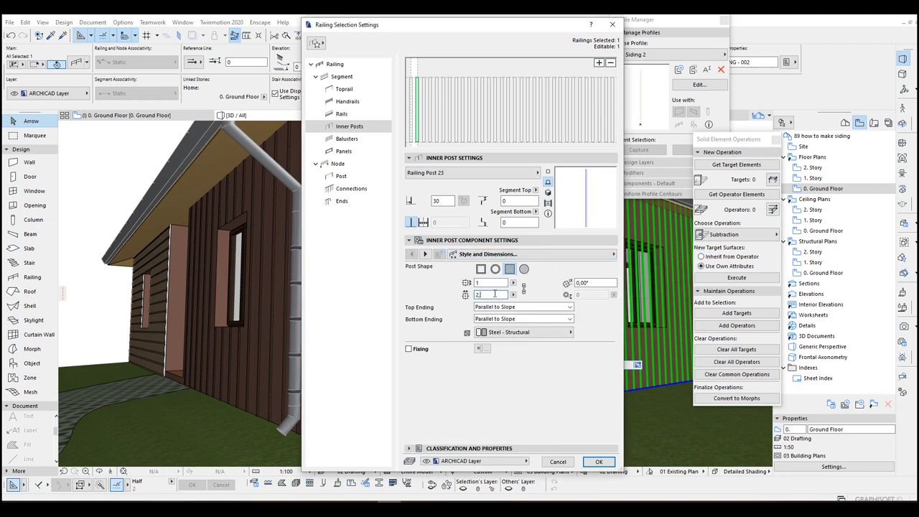
left_click(490, 283)
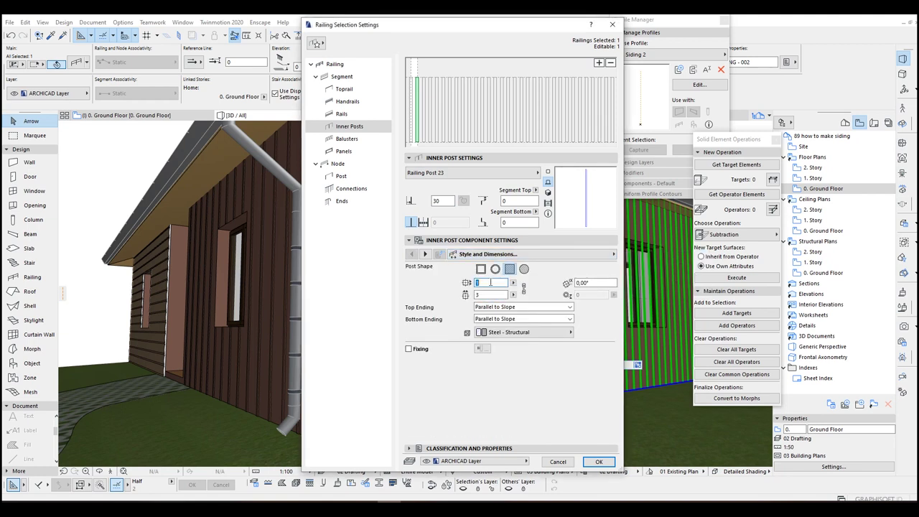
left_click(600, 465)
- Orbit the view to face the long siding wall squarely
scroll(587, 285, "up", 3)
middle_click_drag(586, 285, 567, 253, "shift")
left_click(567, 253)
key("Escape")
middle_click_drag(567, 253, 556, 245, "shift")
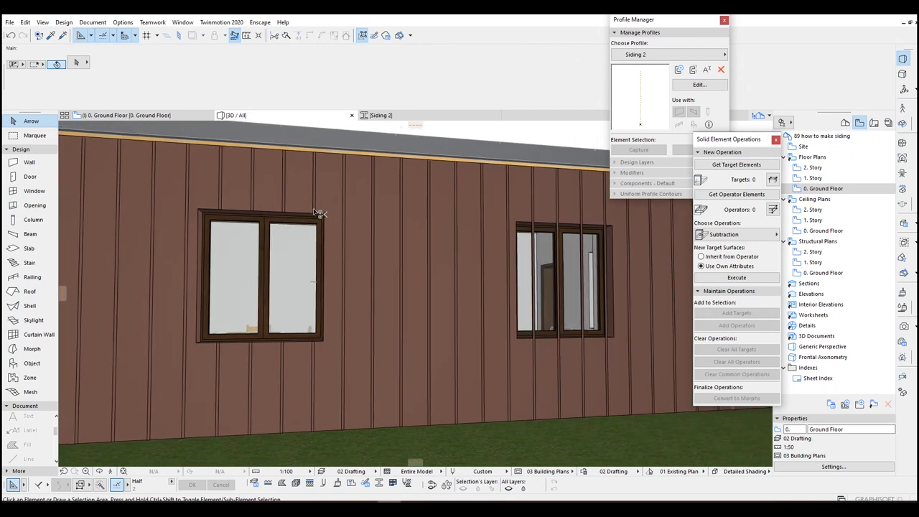
- Make the Hidden layer visible in the Layers dialog
key("ctrl+l")
mouse_move(683, 155)
left_mouse_down()
mouse_move(683, 230)
mouse_move(684, 154)
left_mouse_up()
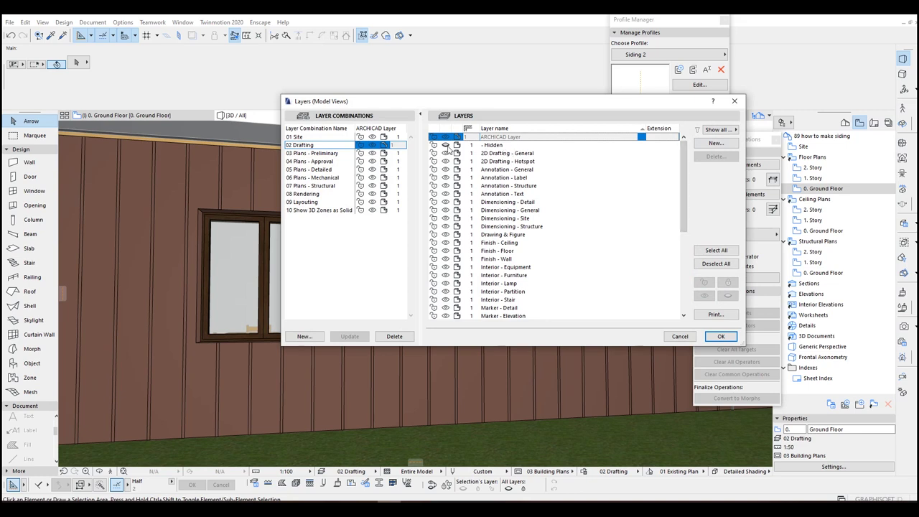
left_click(449, 145)
left_click(721, 338)
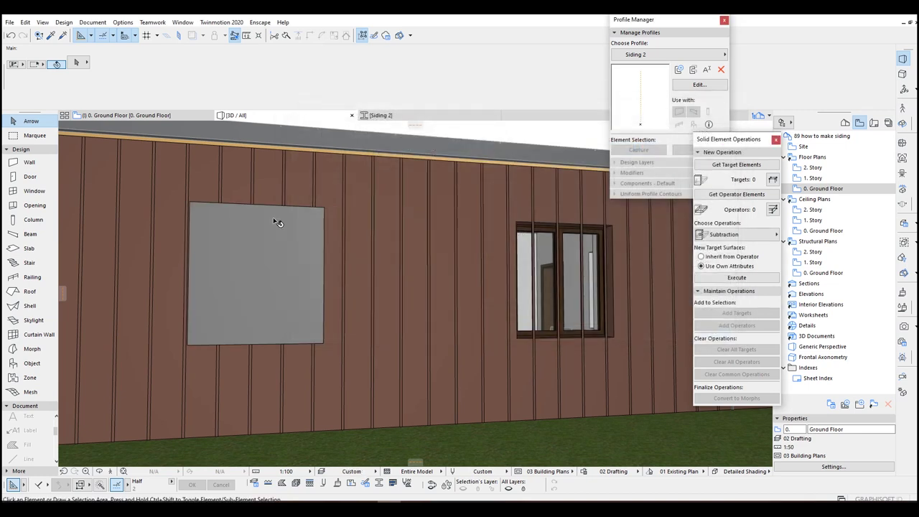
- Drag a copy of the morph box along the wall over the second window
left_click(293, 312)
middle_click_drag(293, 312, 261, 263, "shift")
key("ctrl+d")
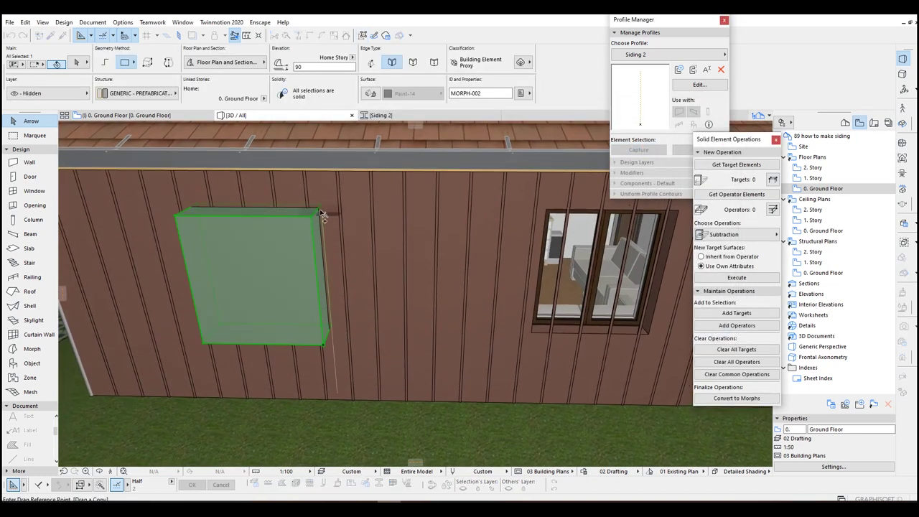
scroll(322, 208, "up", 3)
left_click(322, 208)
middle_click_drag(326, 210, 75, 201)
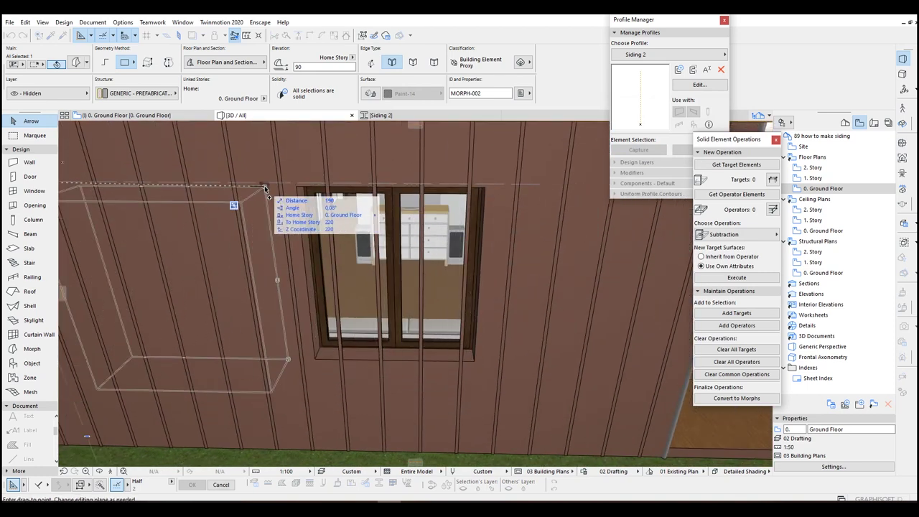
middle_click_drag(236, 201, 314, 190, "shift")
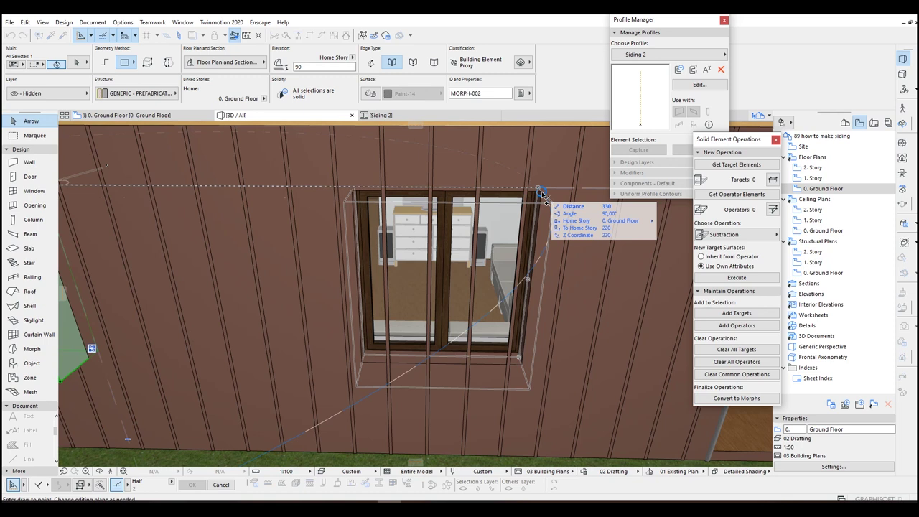
- Place the box copy over the second window and subtract it from the siding boards
left_click(542, 192)
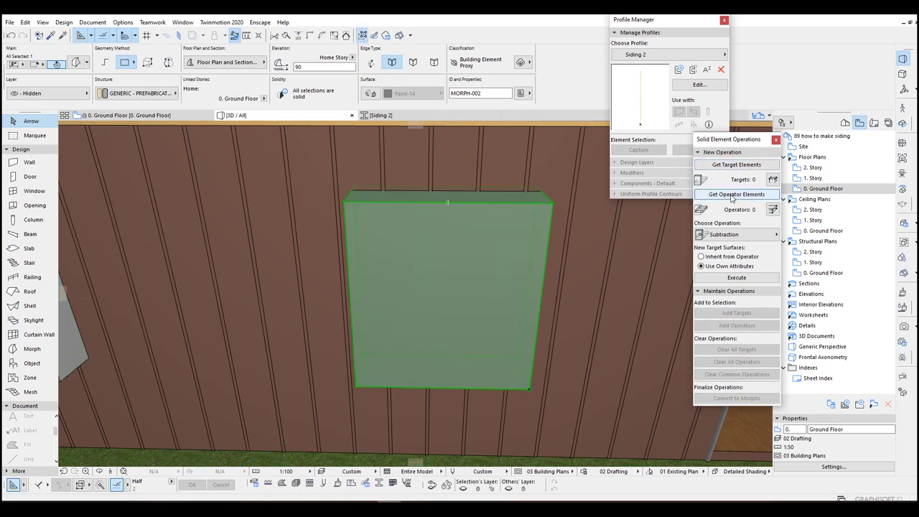
left_click(736, 194)
left_click(593, 168)
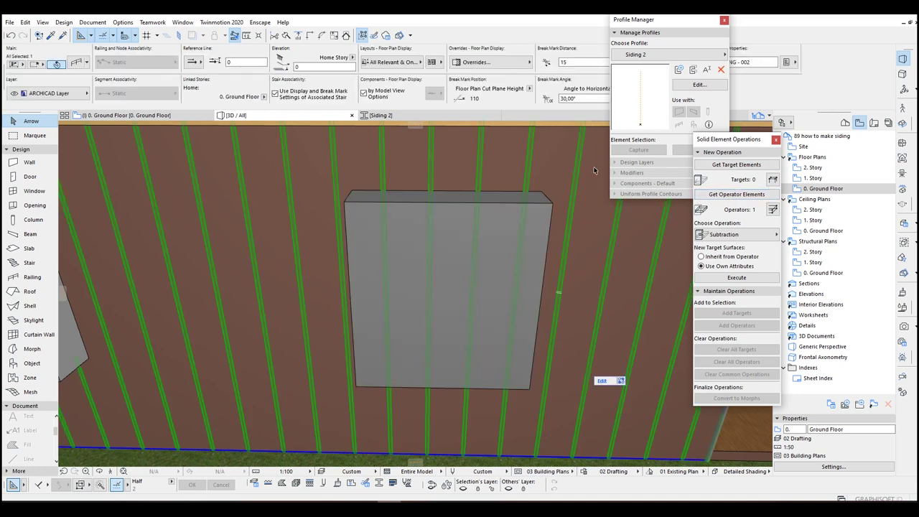
left_click(737, 165)
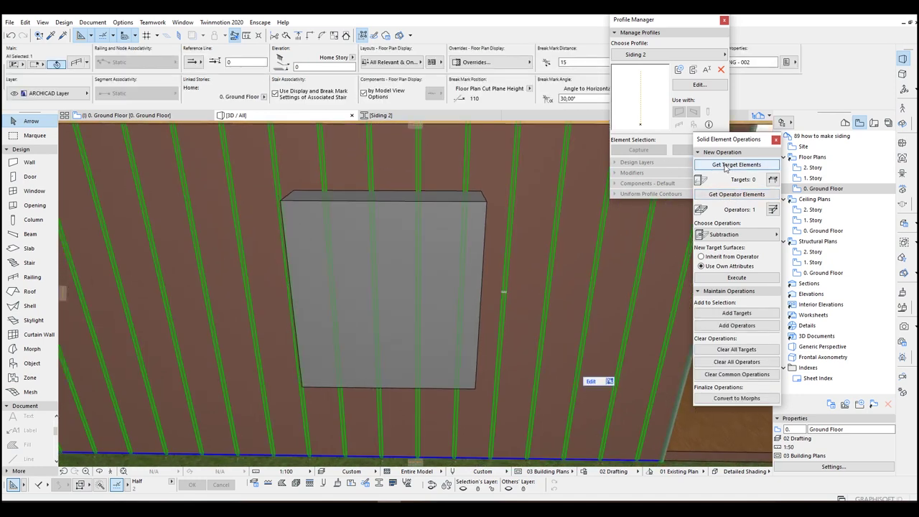
left_click(730, 279)
- Select the new box and orbit to view both boxes on the wall
left_click(429, 229)
mouse_move(129, 115)
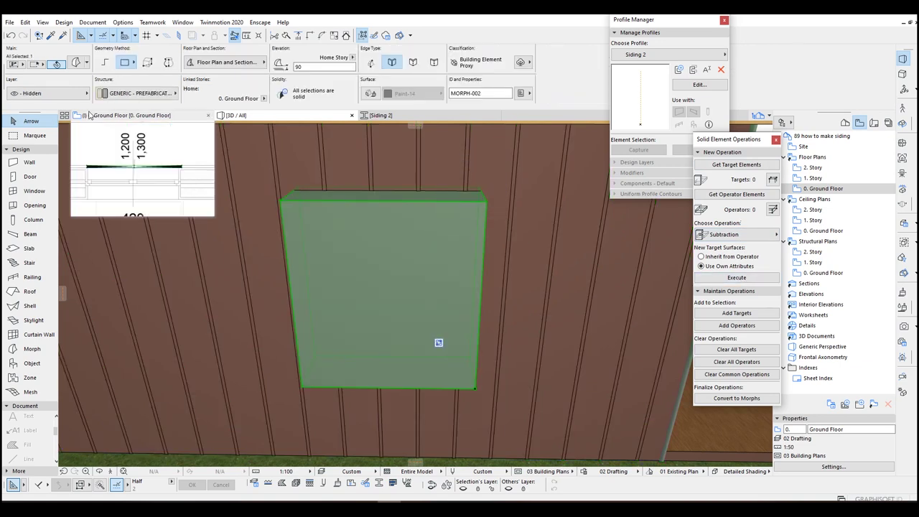
middle_click_drag(484, 291, 323, 230, "shift")
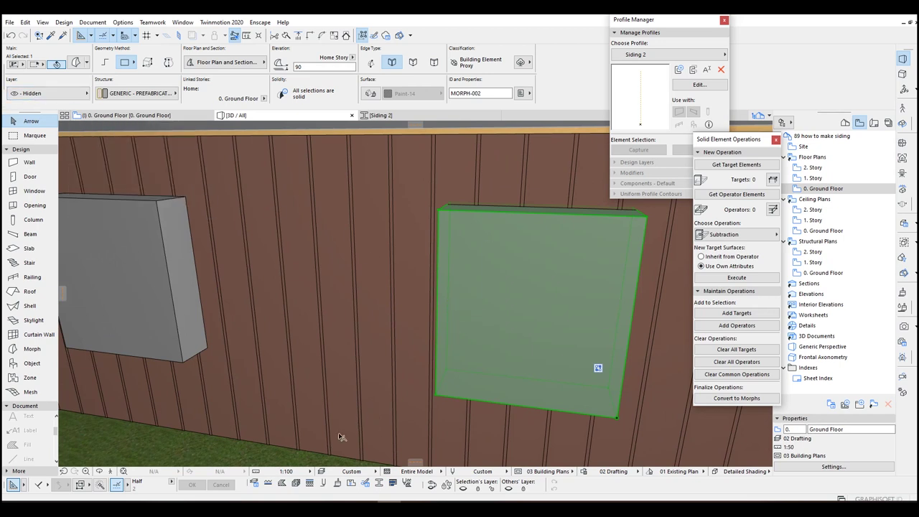
left_click(340, 474)
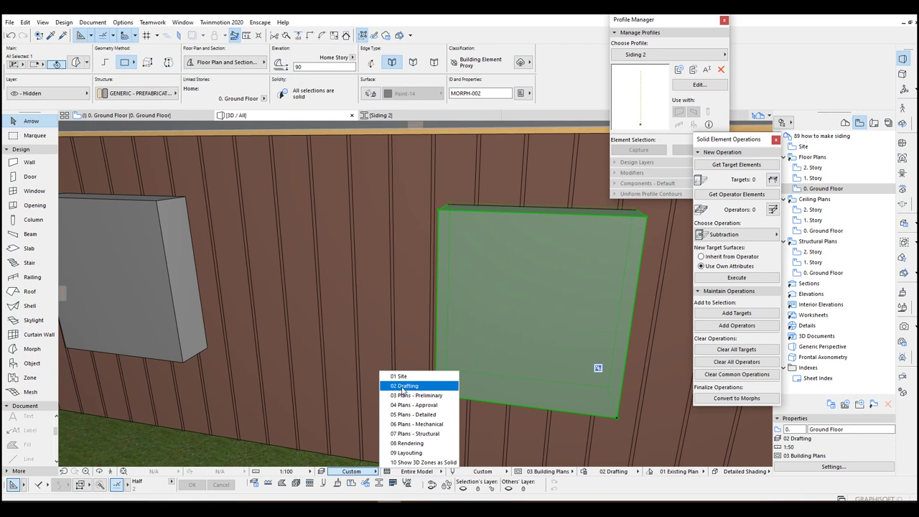
- Apply the 02 Drafting layer combination, then zoom out and orbit around the whole house
left_click(404, 389)
scroll(372, 359, "down", 5)
scroll(326, 334, "down", 3)
mouse_move(325, 333)
middle_mouse_down("shift")
mouse_move(590, 296)
mouse_move(422, 310)
middle_mouse_up("shift")
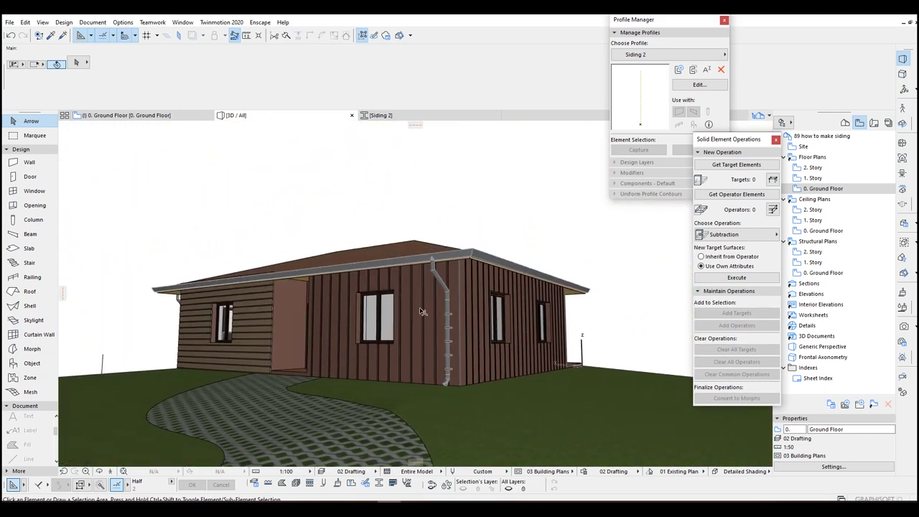